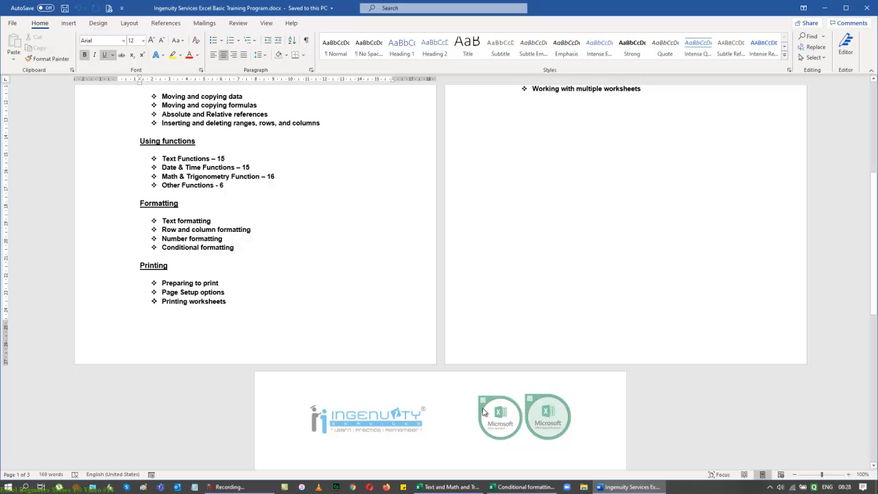
Step: Delete the empty line after the 'Working with multiple worksheets' bullet on the second page
{"action": "scroll", "coordinate": [613, 425], "scroll_direction": "up", "scroll_amount": 3}
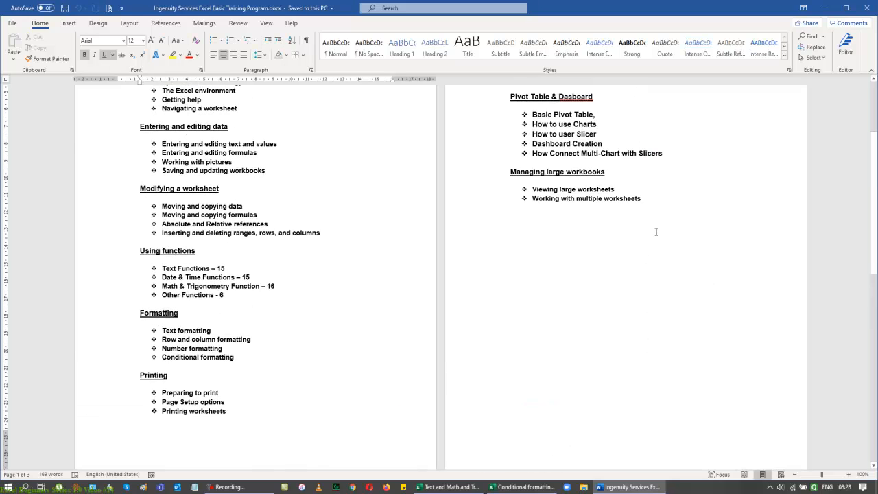
{"action": "left_click", "coordinate": [654, 200]}
{"action": "key", "text": "Delete"}
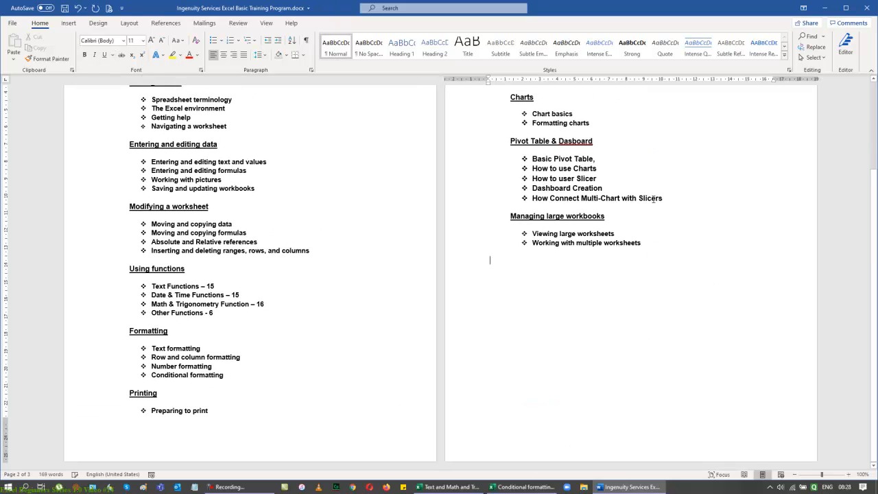
Step: Move the whole Printing section, heading and its three bullets, to the top of the second page
{"action": "scroll", "coordinate": [693, 247], "scroll_direction": "up", "scroll_amount": 3}
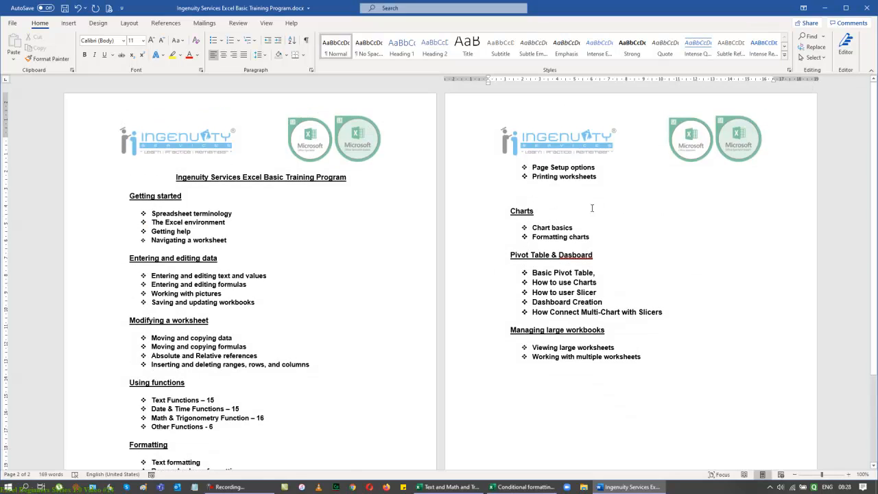
{"action": "scroll", "coordinate": [680, 370], "scroll_direction": "down", "scroll_amount": 3}
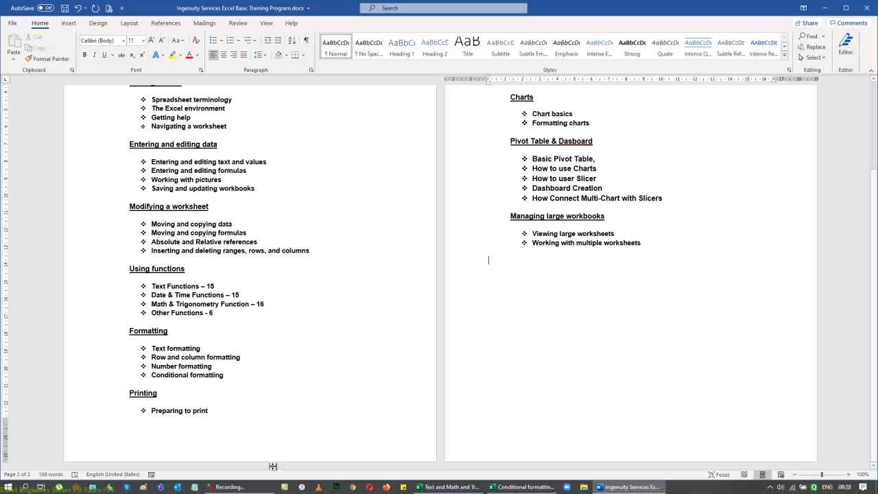
{"action": "left_click", "coordinate": [226, 414]}
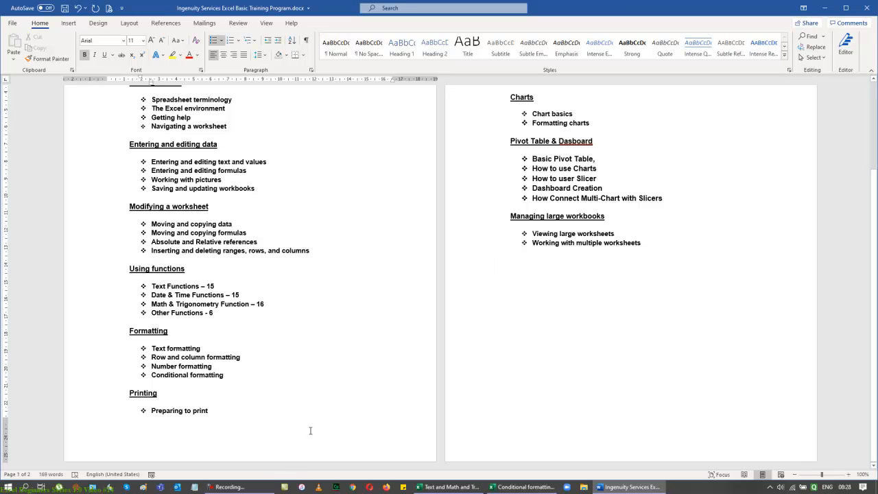
{"action": "key", "text": "Delete"}
{"action": "key", "text": "Return"}
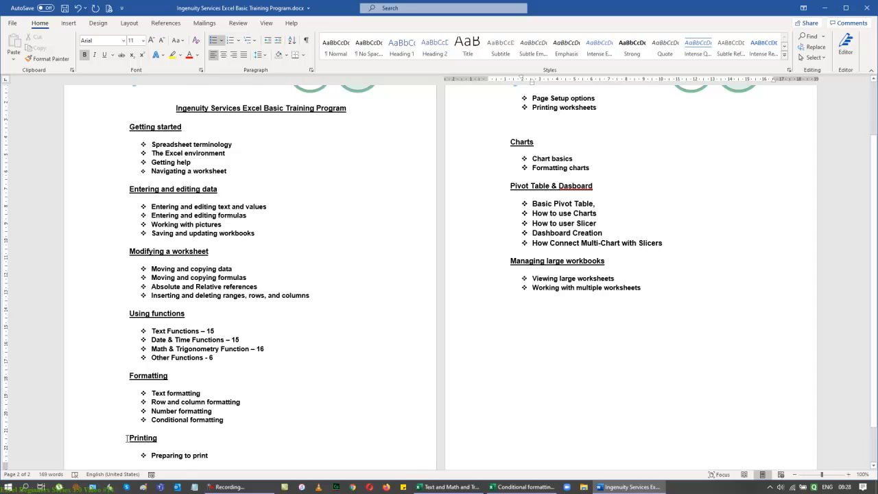
{"action": "left_click", "coordinate": [126, 437]}
{"action": "key", "text": "Return"}
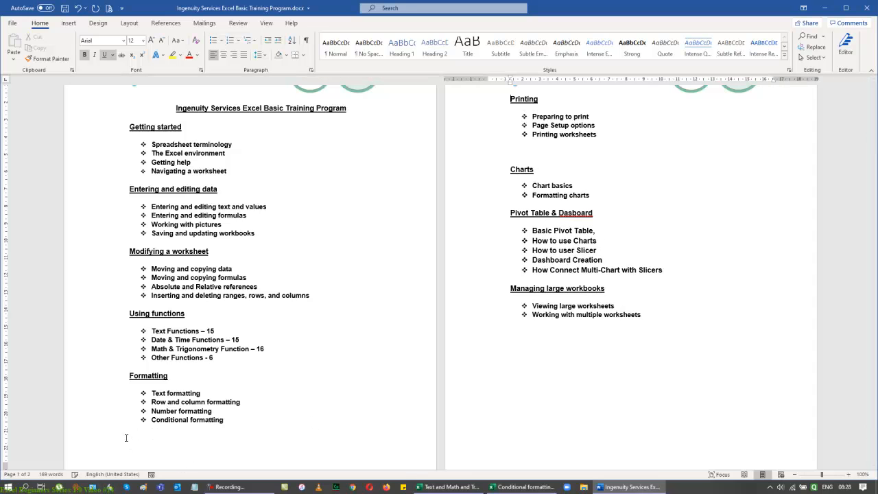
Step: Remove the blank line above the Charts heading and add a blank line above the Printing heading
{"action": "scroll", "coordinate": [412, 265], "scroll_direction": "up", "scroll_amount": 2}
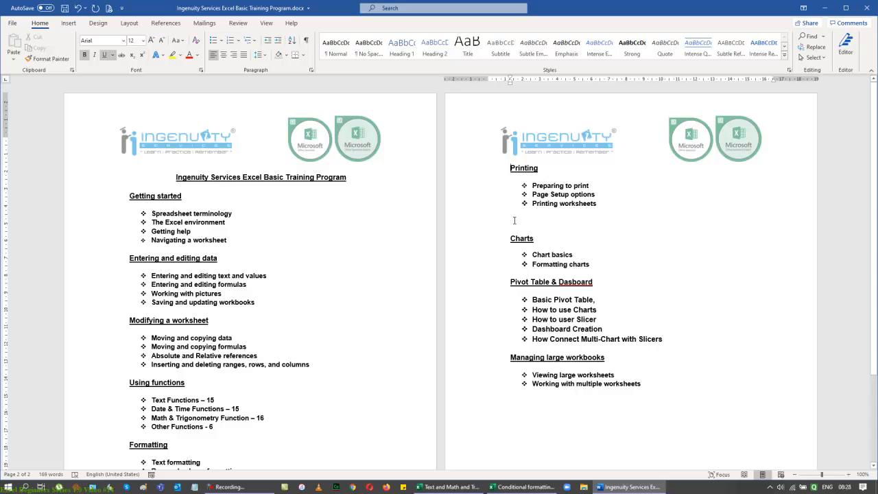
{"action": "key", "text": "BackSpace"}
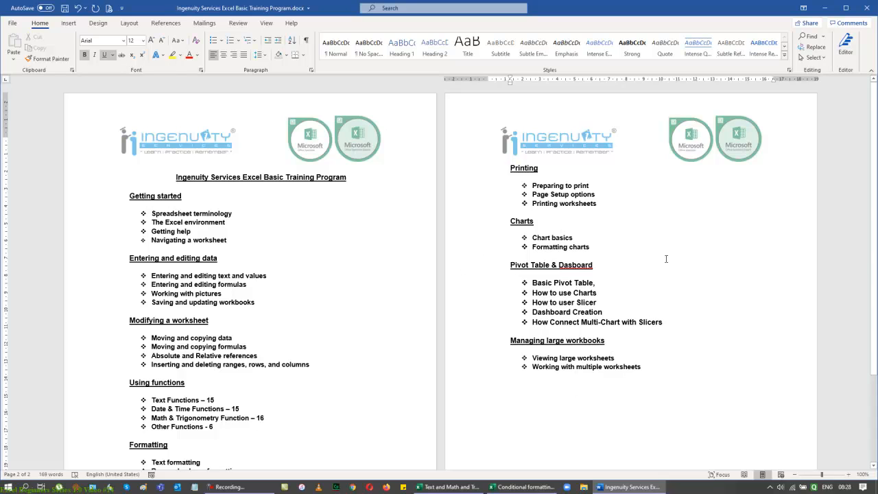
{"action": "key", "text": "Up"}
{"action": "key", "text": "Up"}
{"action": "key", "text": "Up"}
{"action": "key", "text": "Up"}
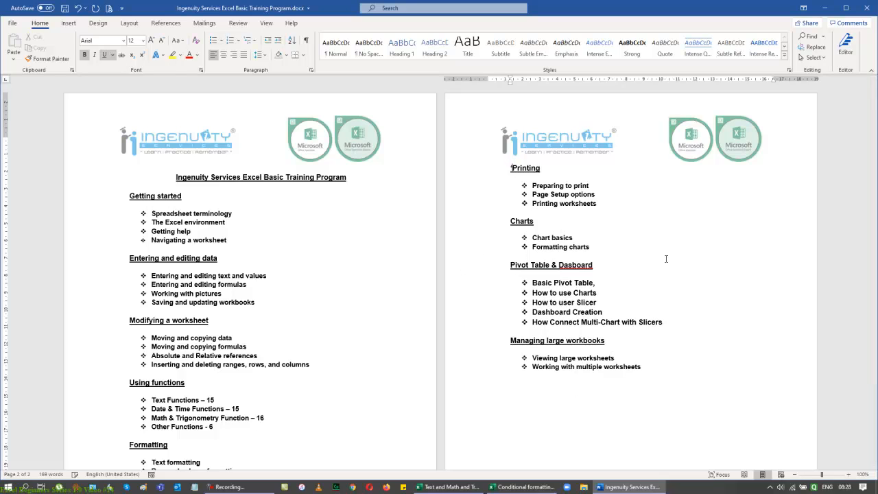
{"action": "key", "text": "Return"}
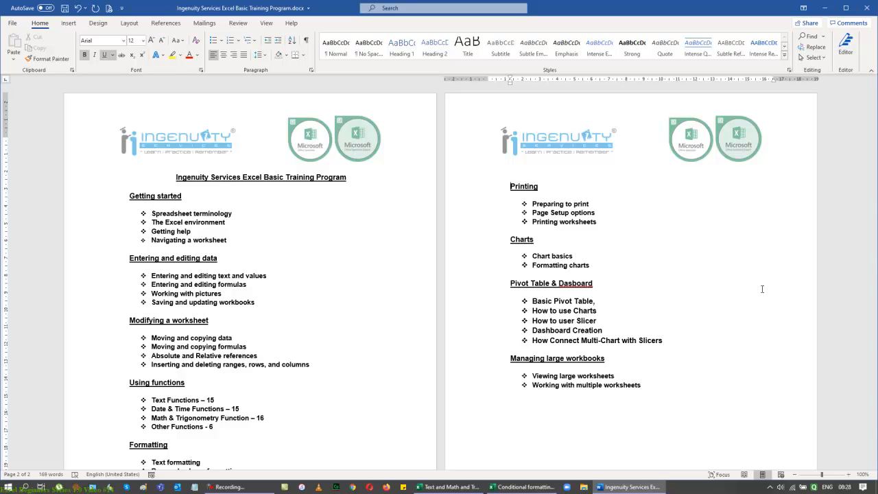
Step: Close the training program document, saving the changes
{"action": "left_click", "coordinate": [871, 8]}
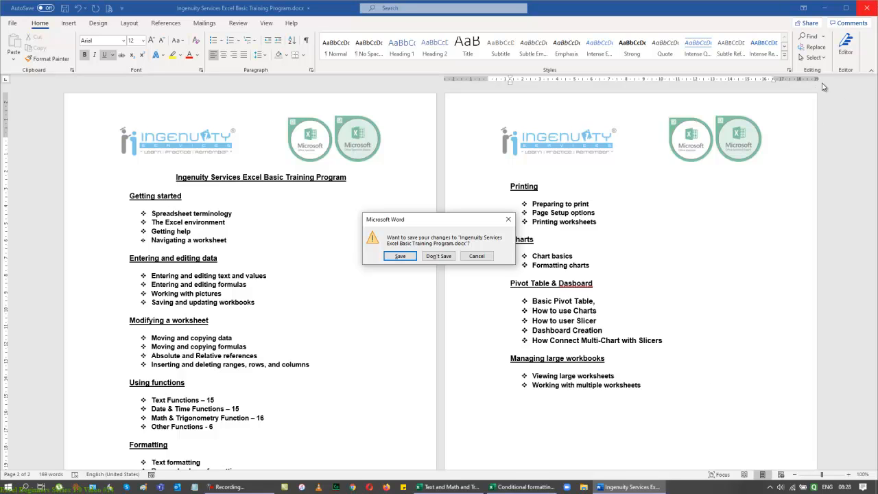
{"action": "left_click", "coordinate": [396, 256]}
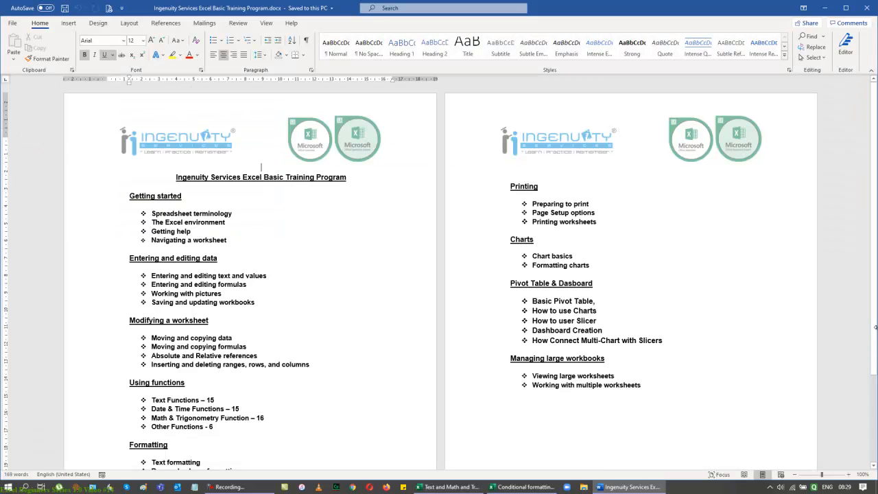
{"action": "scroll", "coordinate": [549, 305], "scroll_direction": "down", "scroll_amount": 3}
{"action": "scroll", "coordinate": [549, 305], "scroll_direction": "down", "scroll_amount": 1}
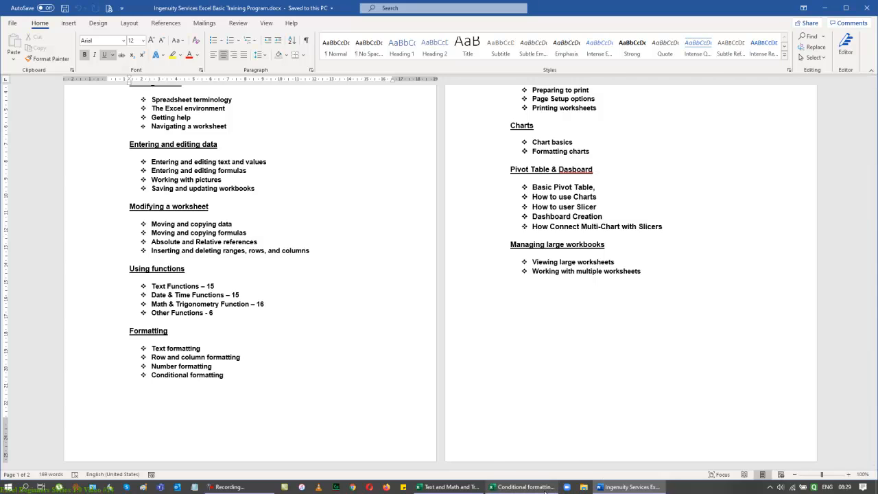
Step: Switch to the Conditional formatting Basic workbook and close it without saving
{"action": "left_click", "coordinate": [546, 488]}
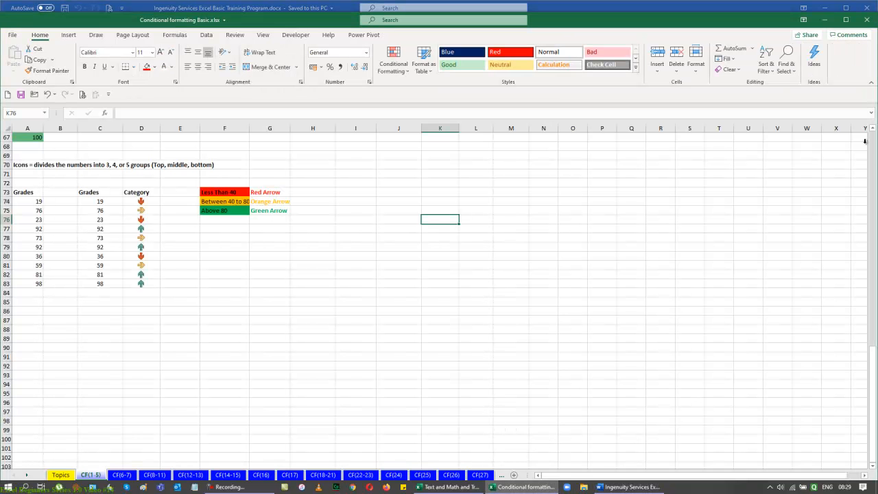
{"action": "left_click", "coordinate": [868, 19]}
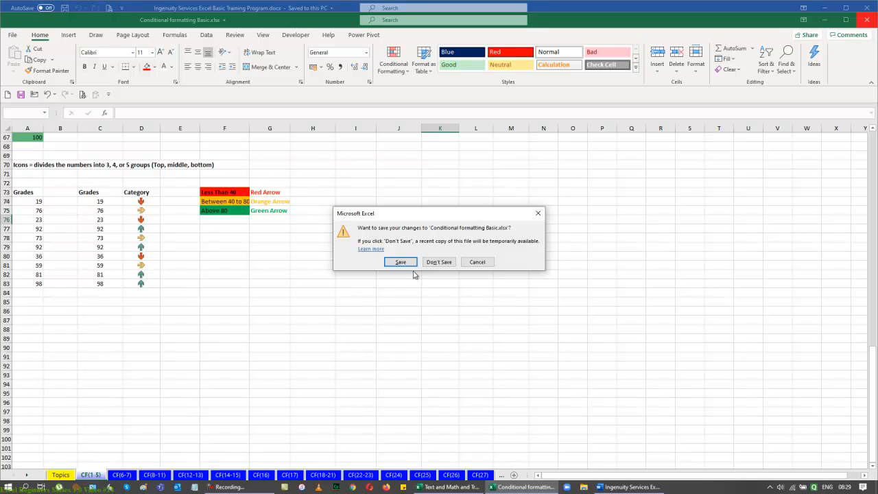
{"action": "left_click", "coordinate": [443, 261]}
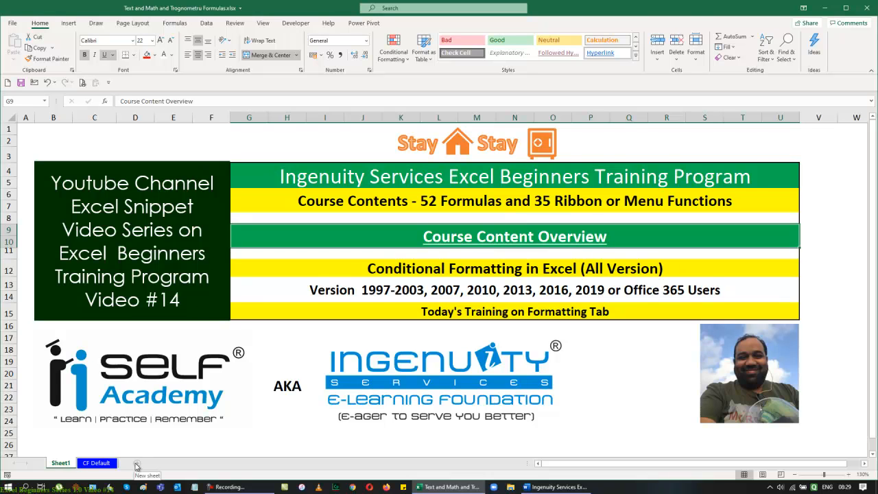
Step: Insert a new worksheet, place it after the CF Default sheet, and rename it Formatting
{"action": "key", "text": "shift+F11"}
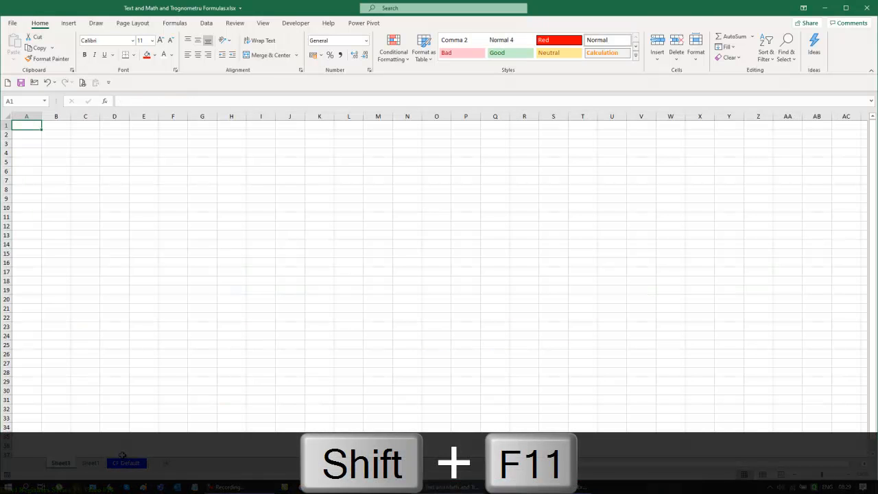
{"action": "left_click_drag", "start_coordinate": [63, 465], "coordinate": [160, 468]}
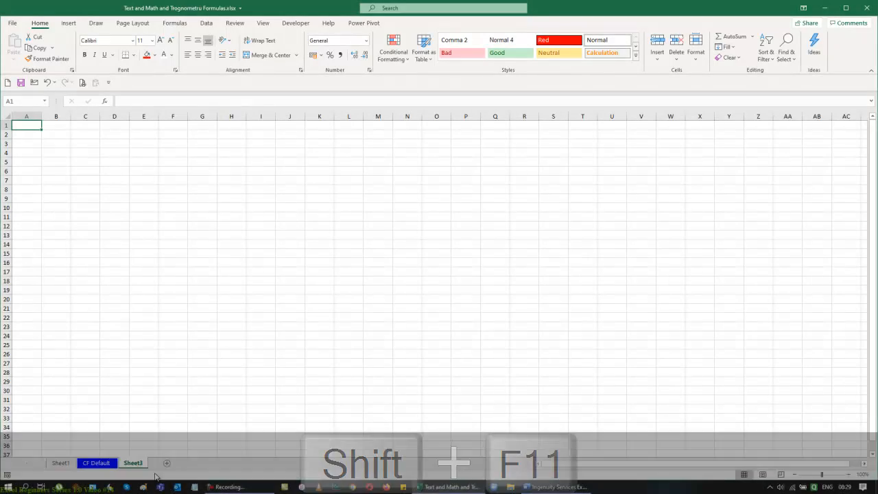
{"action": "double_click", "coordinate": [137, 463]}
{"action": "key", "text": "BackSpace"}
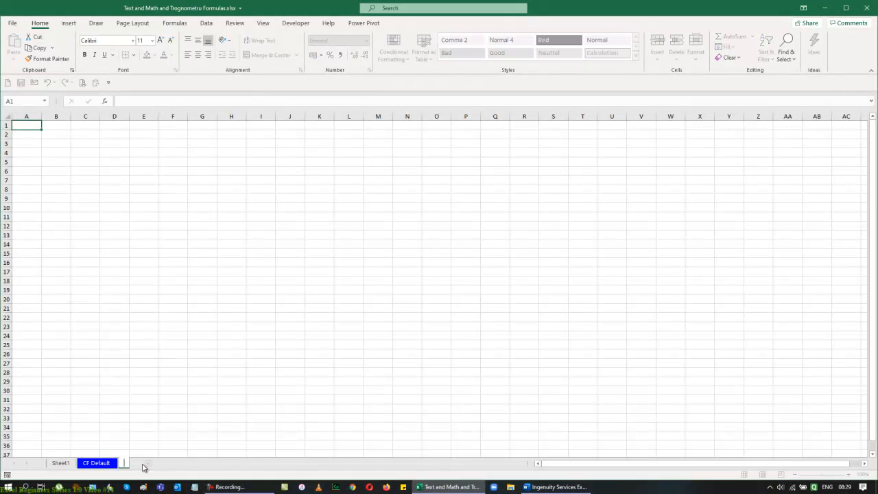
{"action": "type", "text": "Formatting"}
{"action": "key", "text": "Return"}
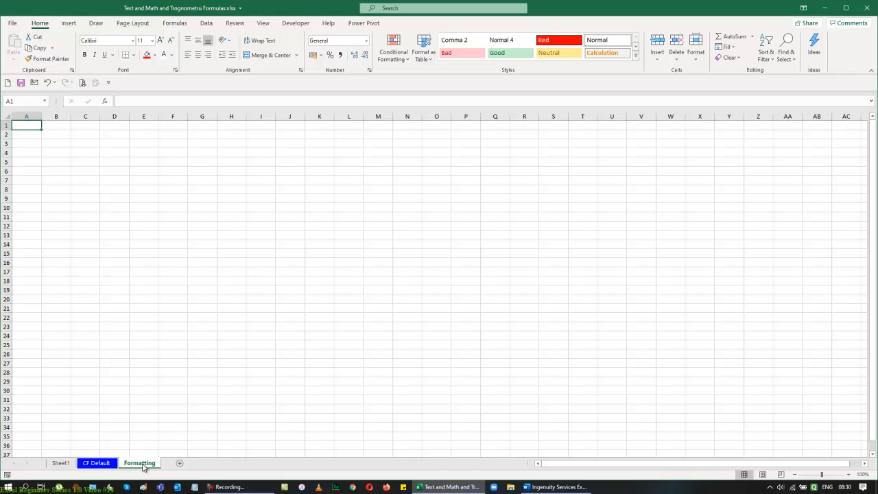
Step: Copy the three conditional formatting definition lines from the CF Default sheet and paste them at D4 on the Formatting sheet
{"action": "left_click", "coordinate": [102, 465]}
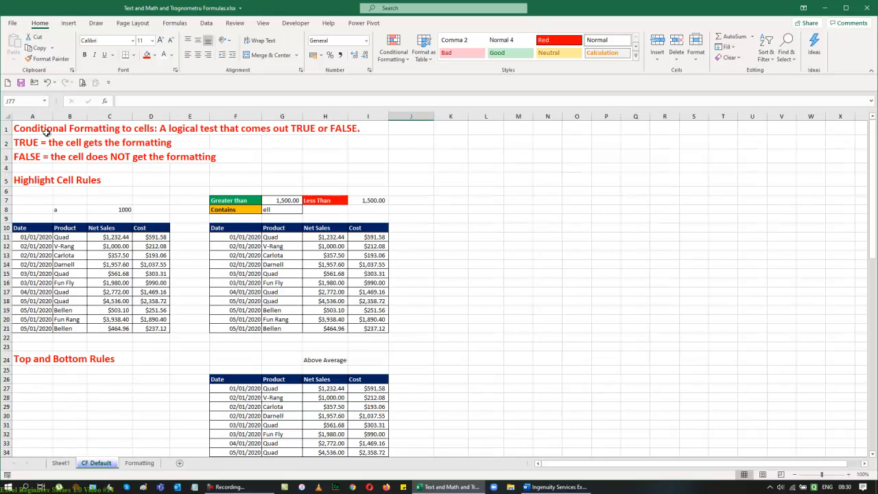
{"action": "left_click_drag", "start_coordinate": [28, 129], "coordinate": [209, 162]}
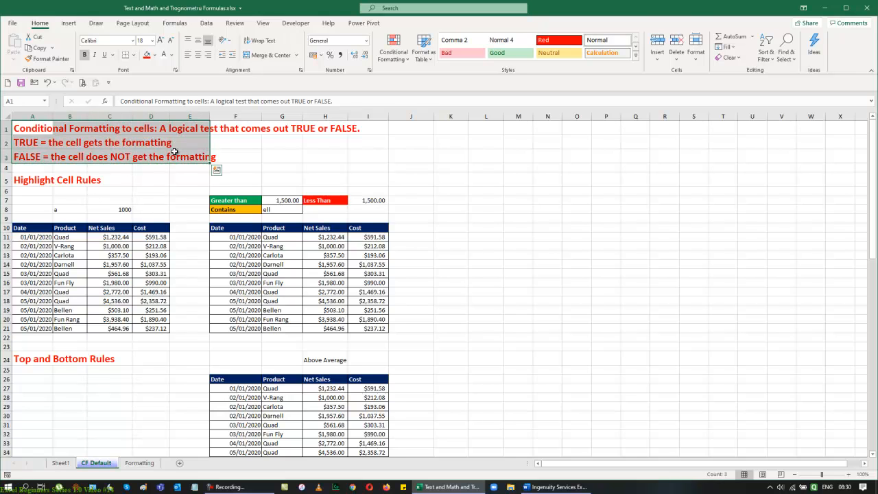
{"action": "key", "text": "ctrl+c"}
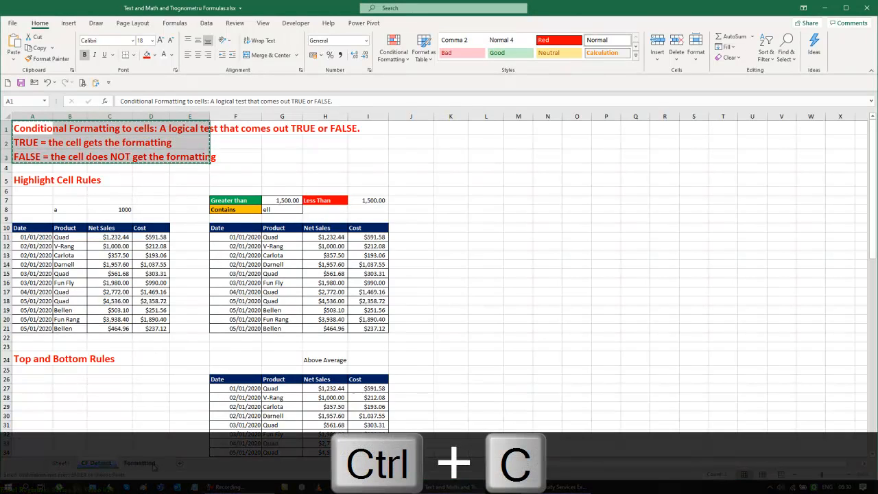
{"action": "left_click", "coordinate": [139, 463]}
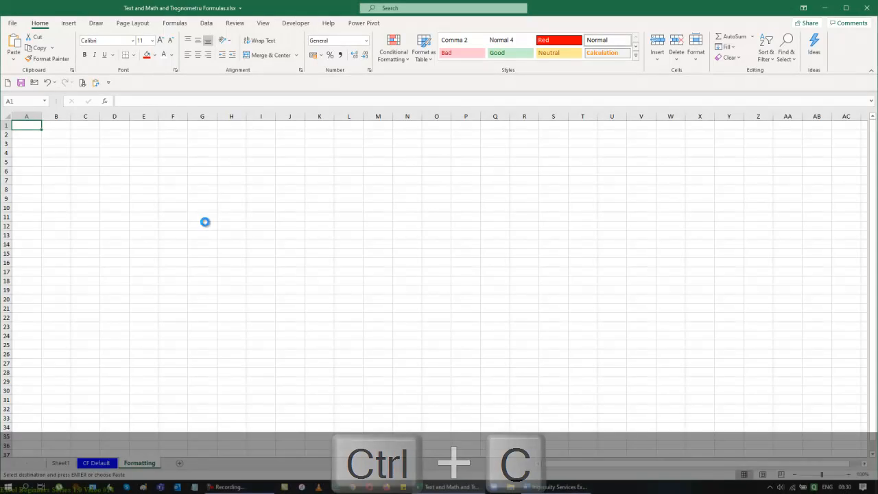
{"action": "scroll", "coordinate": [204, 219], "scroll_direction": "up", "scroll_amount": 3}
{"action": "left_click", "coordinate": [174, 171]}
{"action": "key", "text": "ctrl+v"}
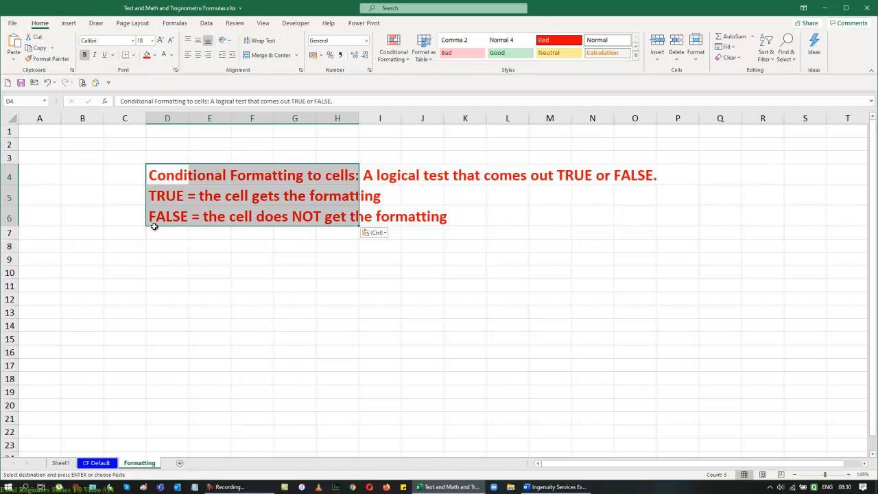
{"action": "left_click", "coordinate": [378, 299]}
{"action": "left_click_drag", "start_coordinate": [172, 173], "coordinate": [168, 218]}
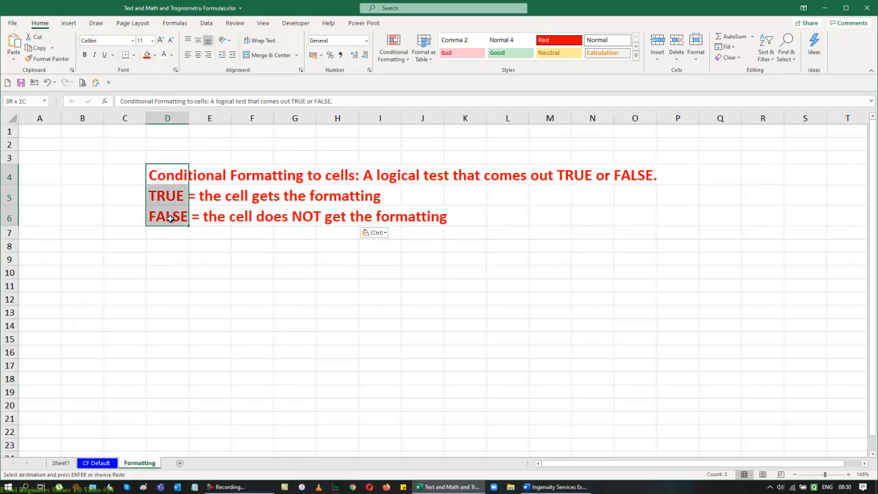
{"action": "left_click", "coordinate": [636, 59]}
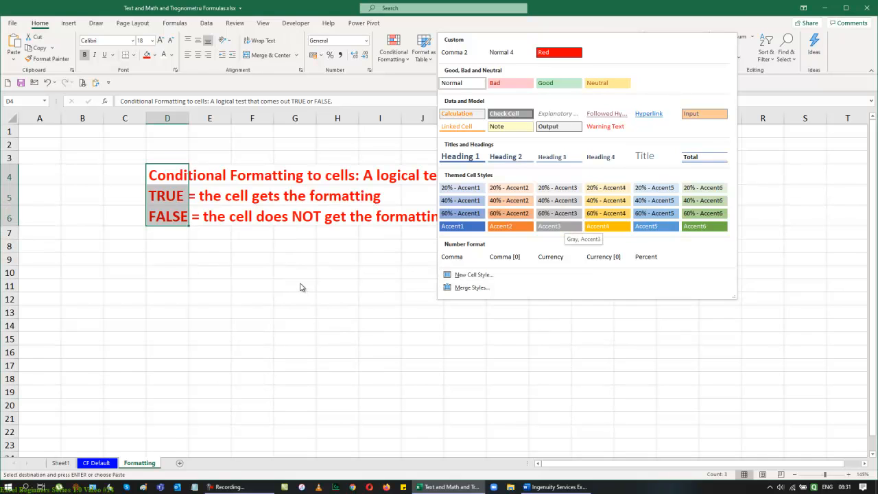
{"action": "left_click", "coordinate": [334, 299]}
Step: Apply the Accent6 cell style to the pasted text block across D4:O6
{"action": "left_click_drag", "start_coordinate": [168, 176], "coordinate": [655, 214]}
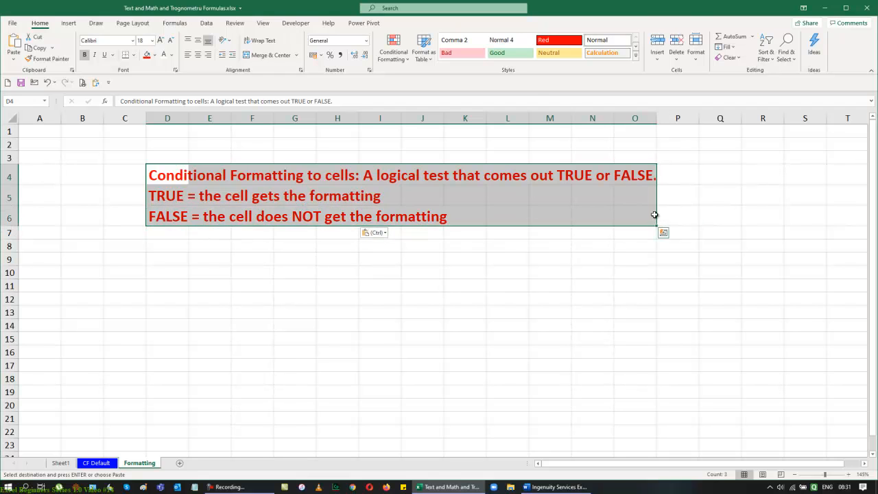
{"action": "left_click", "coordinate": [635, 55]}
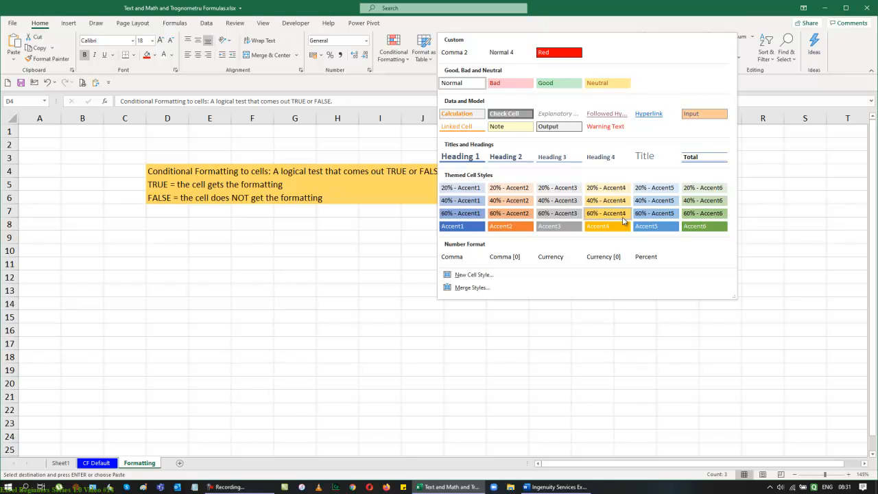
{"action": "left_click", "coordinate": [695, 227]}
{"action": "left_click", "coordinate": [634, 289]}
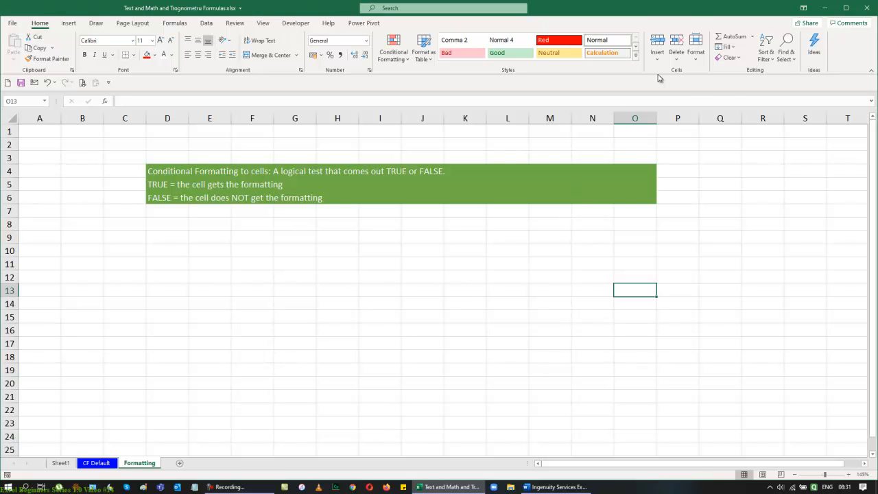
Step: Apply the Check Cell style to the text block across D4:O6
{"action": "left_click", "coordinate": [637, 56]}
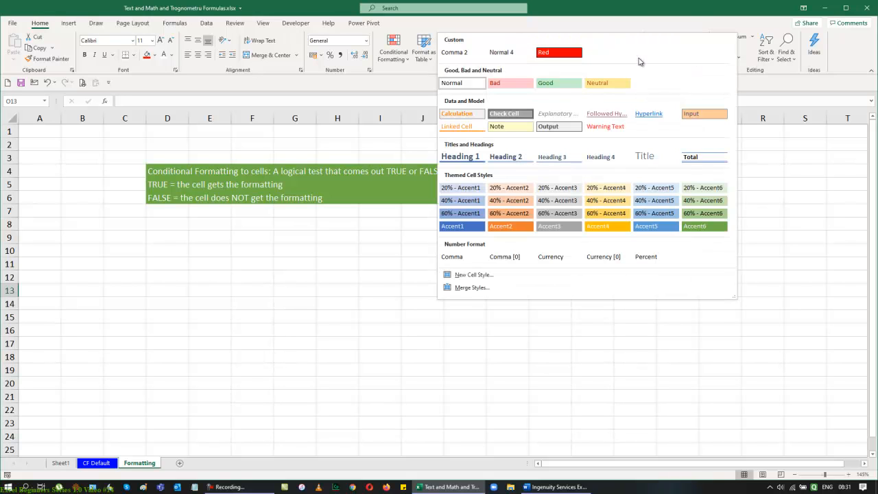
{"action": "left_click", "coordinate": [290, 328]}
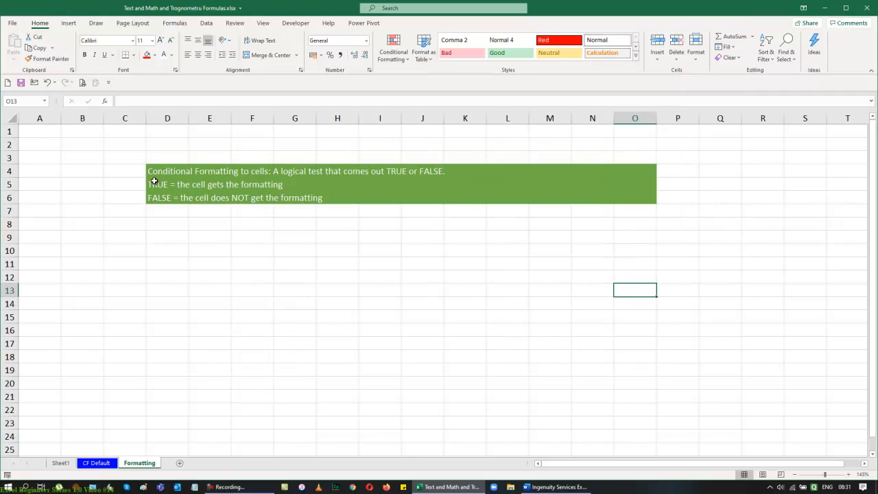
{"action": "mouse_move", "coordinate": [154, 180]}
{"action": "left_mouse_down"}
{"action": "mouse_move", "coordinate": [402, 199]}
{"action": "mouse_move", "coordinate": [633, 198]}
{"action": "left_mouse_up"}
{"action": "left_click", "coordinate": [638, 57]}
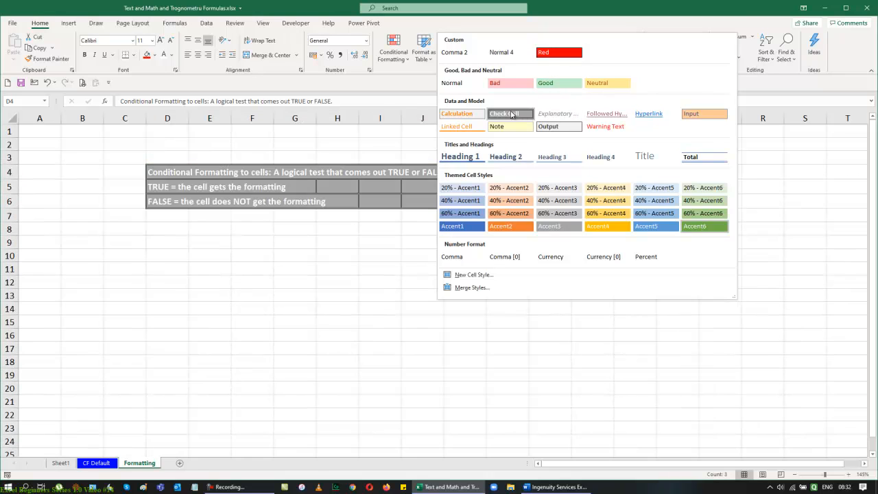
{"action": "left_click", "coordinate": [511, 114]}
{"action": "left_click", "coordinate": [499, 297]}
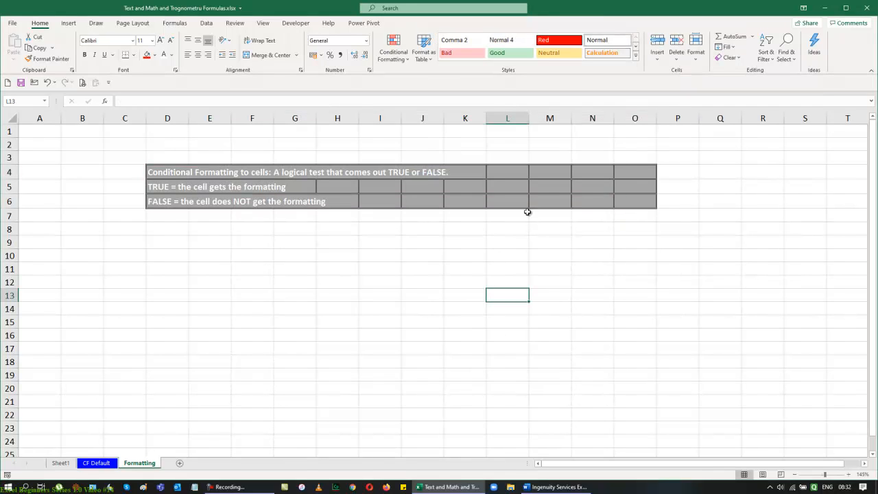
Step: Delete columns L through P to trim the styled text block
{"action": "left_click_drag", "start_coordinate": [508, 119], "coordinate": [680, 119]}
{"action": "key", "text": "ctrl+minus"}
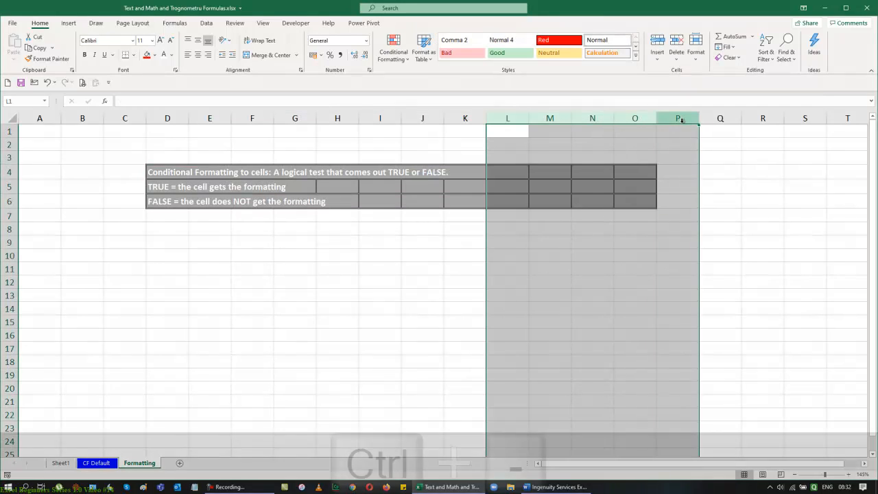
{"action": "key", "text": "Left"}
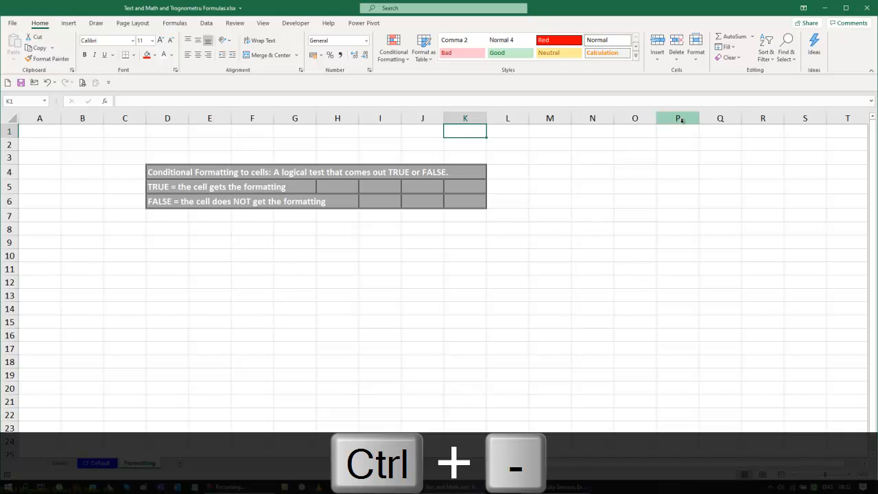
{"action": "key", "text": "ctrl+space"}
{"action": "key", "text": "ctrl+minus"}
{"action": "key", "text": "Left"}
{"action": "key", "text": "Left"}
{"action": "key", "text": "Left"}
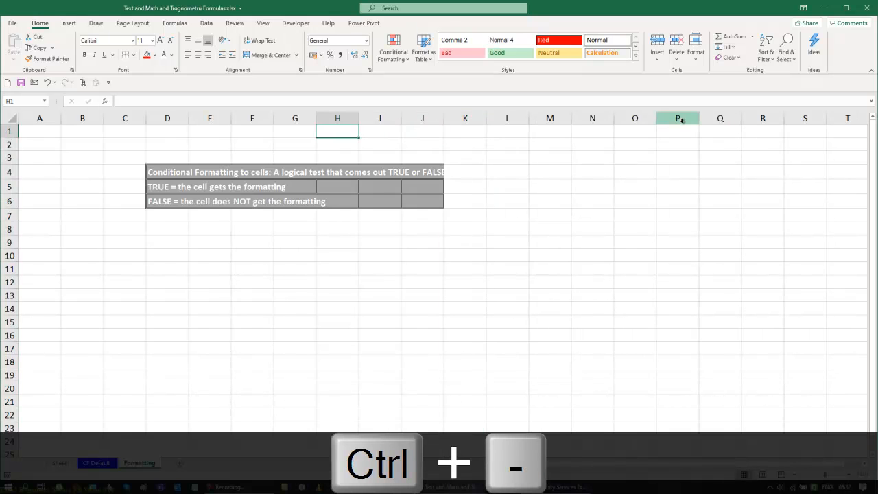
{"action": "key", "text": "ctrl+space"}
{"action": "key", "text": "ctrl+minus"}
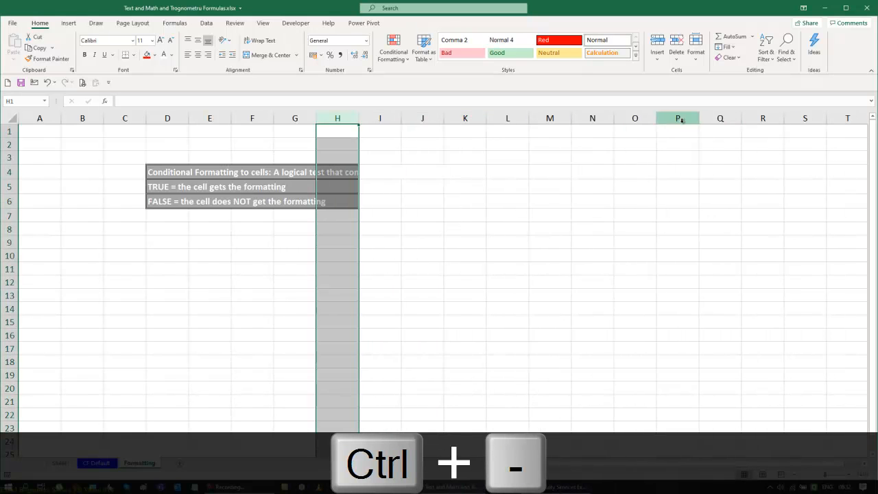
{"action": "key", "text": "ctrl+z"}
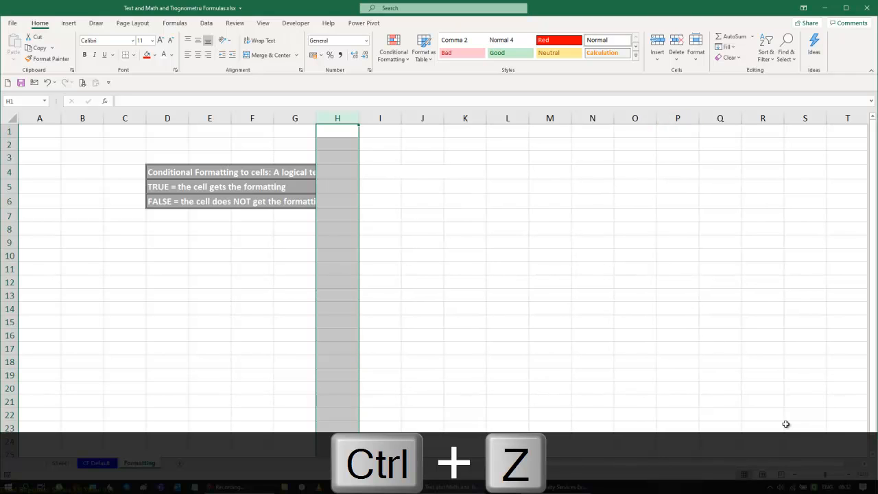
{"action": "key", "text": "ctrl+z"}
{"action": "key", "text": "ctrl+z"}
{"action": "key", "text": "ctrl+z"}
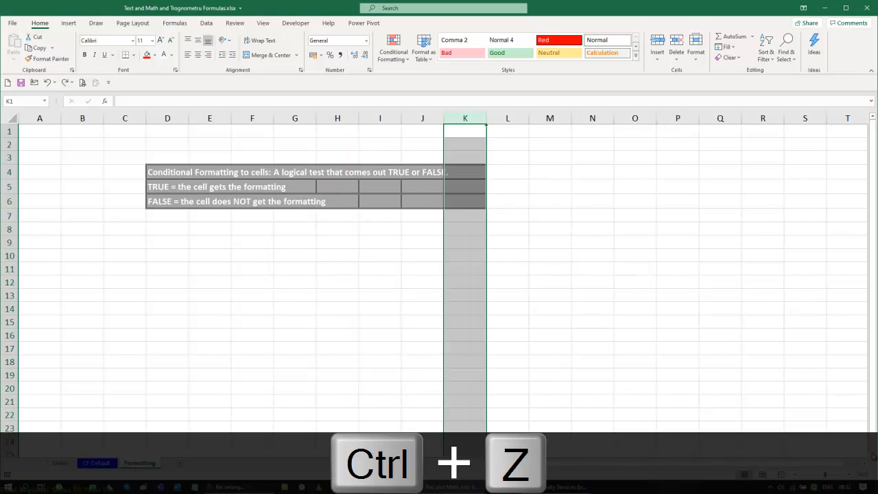
{"action": "key", "text": "ctrl+z"}
Step: Delete column K and widen column J so the styled block ends at column J
{"action": "left_click", "coordinate": [809, 395]}
{"action": "left_click", "coordinate": [474, 119]}
{"action": "key", "text": "ctrl+minus"}
{"action": "left_click_drag", "start_coordinate": [449, 118], "coordinate": [471, 117]}
{"action": "left_click", "coordinate": [595, 221]}
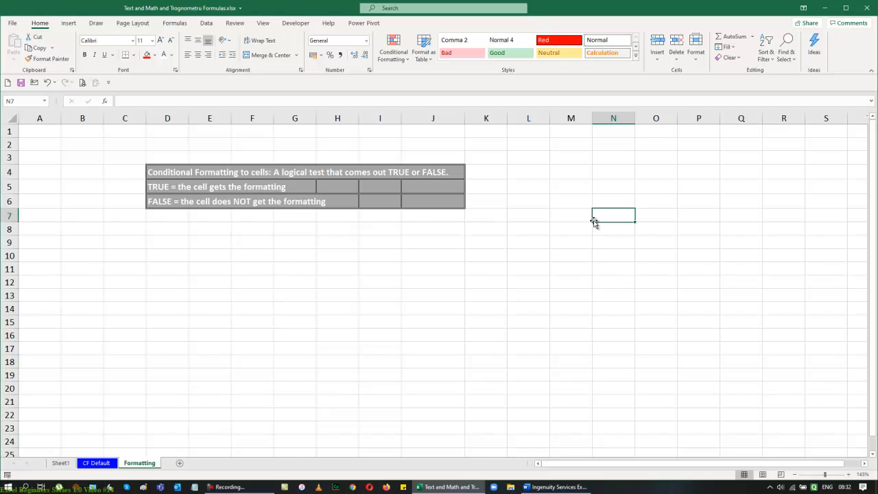
Step: Fill cells G10:G13 with the value 125
{"action": "left_click_drag", "start_coordinate": [284, 258], "coordinate": [291, 290]}
{"action": "type", "text": "125"}
{"action": "key", "text": "ctrl+Return"}
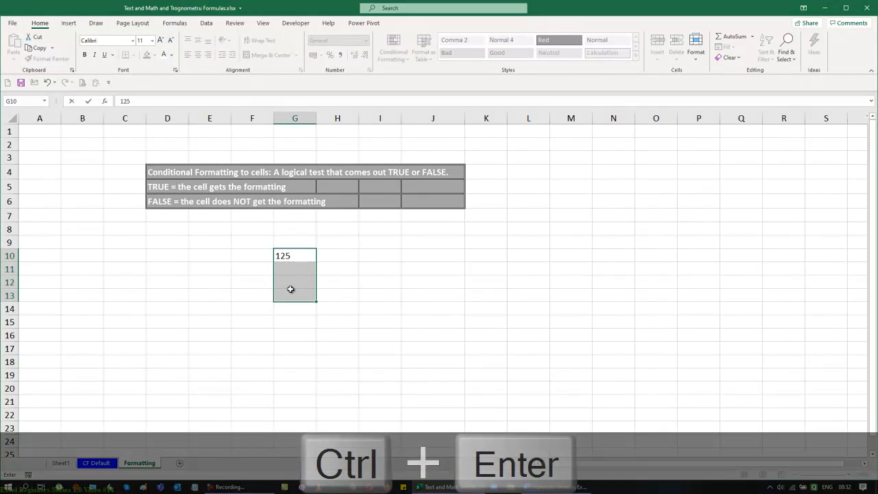
Step: Apply the Number format to cell G11
{"action": "left_click", "coordinate": [305, 252]}
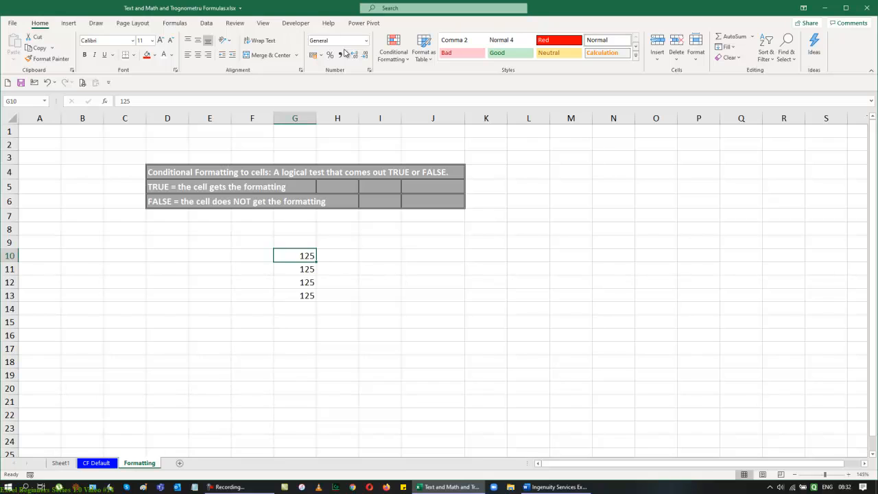
{"action": "left_click", "coordinate": [298, 267]}
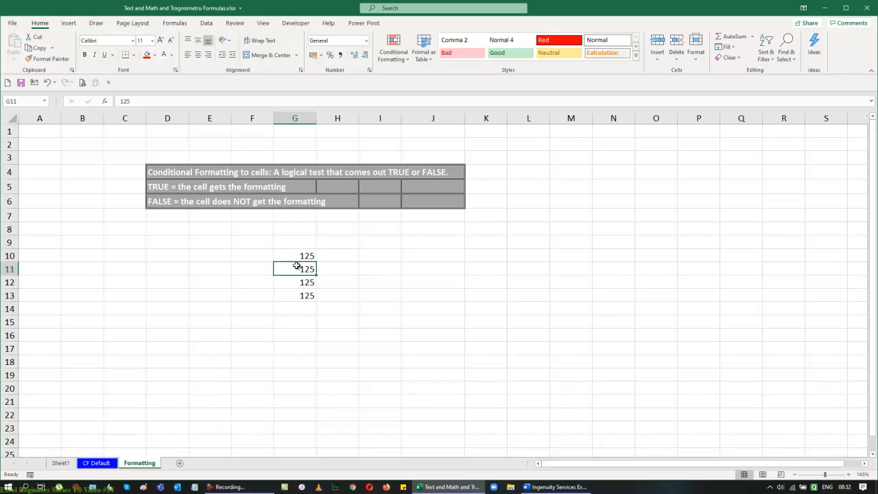
{"action": "left_click", "coordinate": [366, 42]}
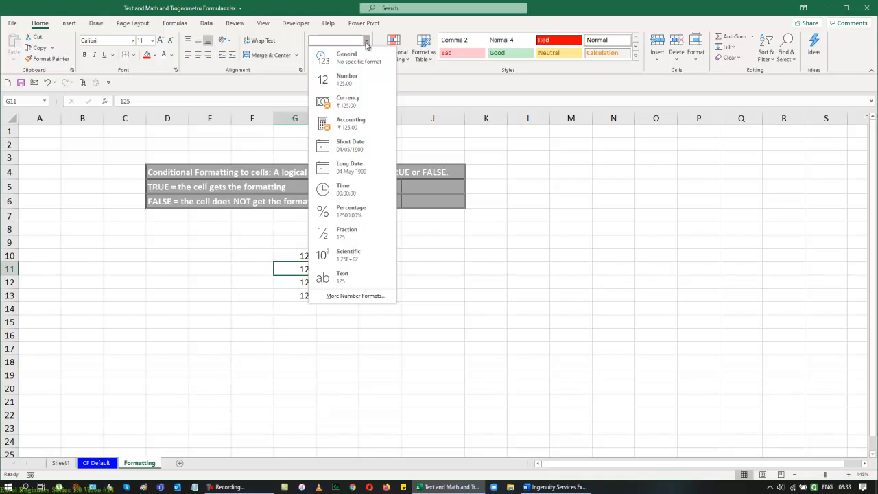
{"action": "left_click", "coordinate": [460, 352]}
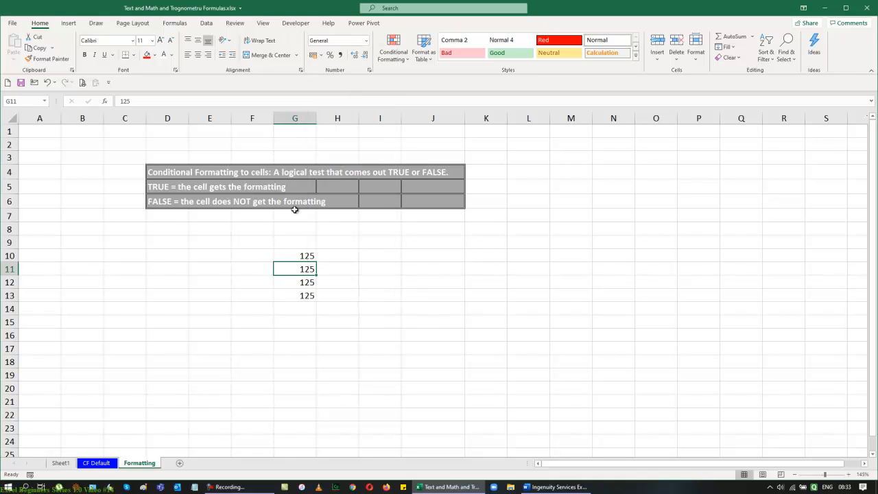
{"action": "left_click", "coordinate": [366, 41]}
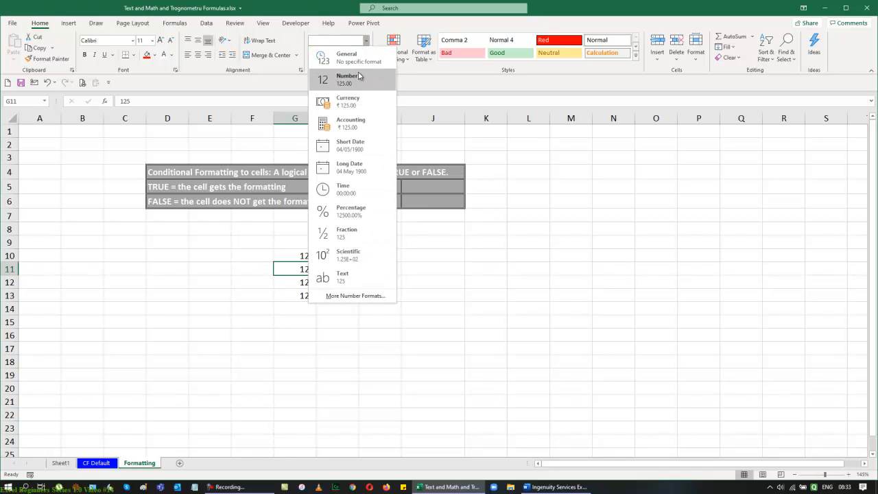
{"action": "left_click", "coordinate": [357, 80]}
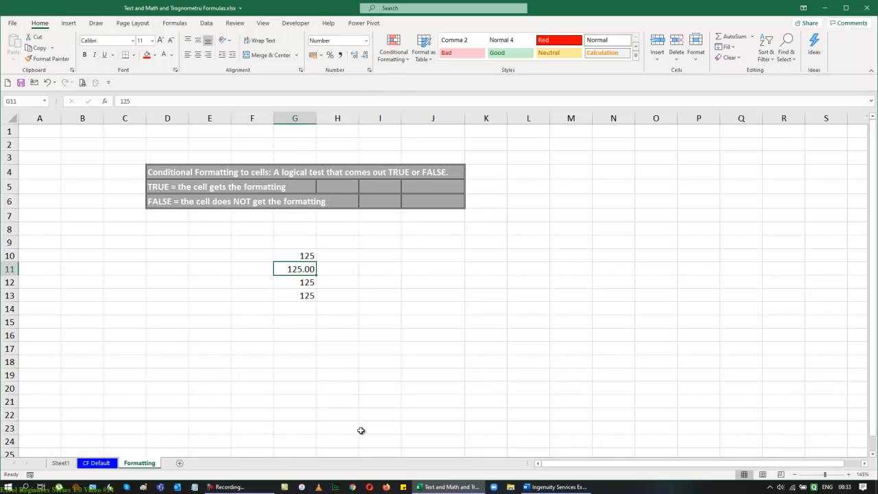
Step: Apply the Currency format to cell G12
{"action": "left_click", "coordinate": [299, 278]}
{"action": "left_click", "coordinate": [365, 40]}
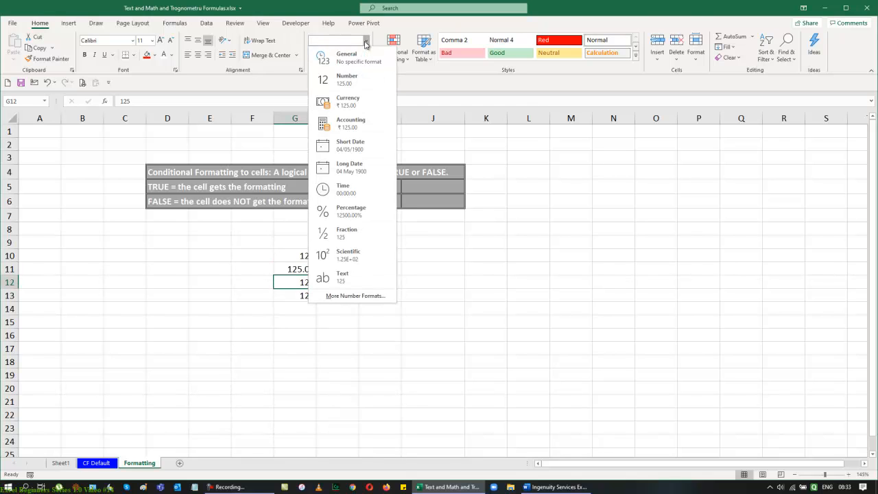
{"action": "left_click", "coordinate": [352, 103]}
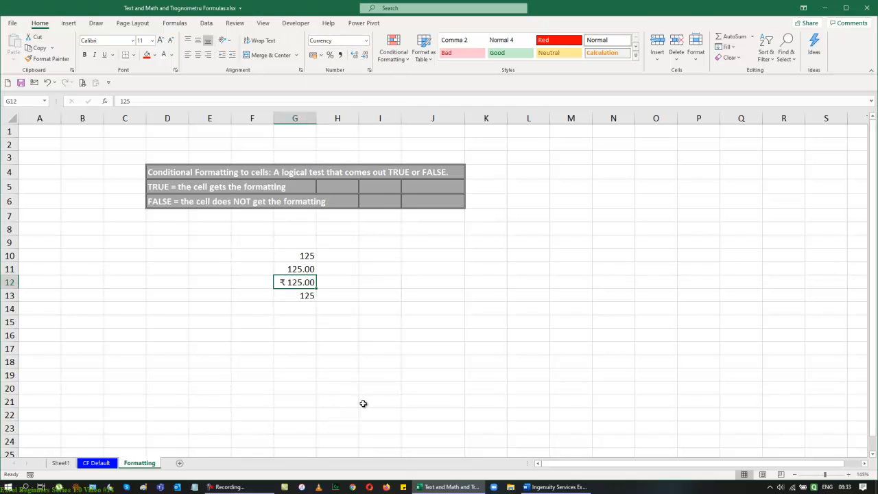
Step: Apply the Accounting format to cell G13
{"action": "left_click", "coordinate": [300, 297]}
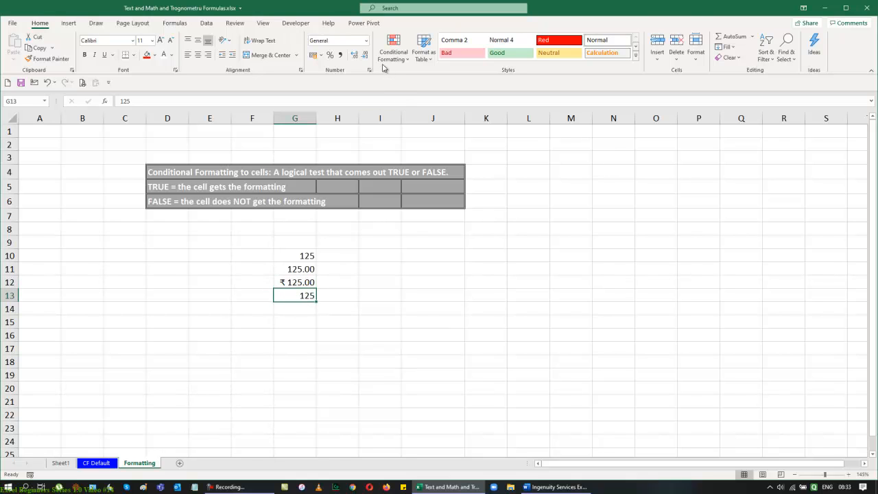
{"action": "left_click", "coordinate": [366, 42]}
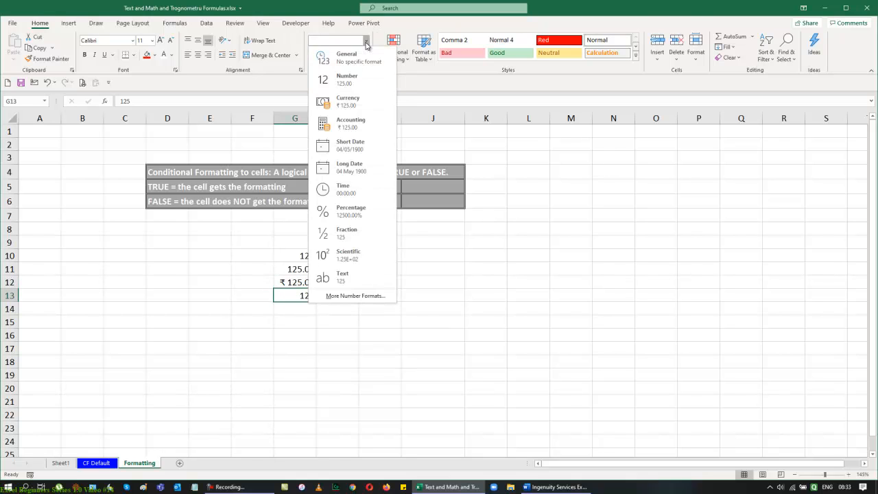
{"action": "left_click", "coordinate": [349, 127]}
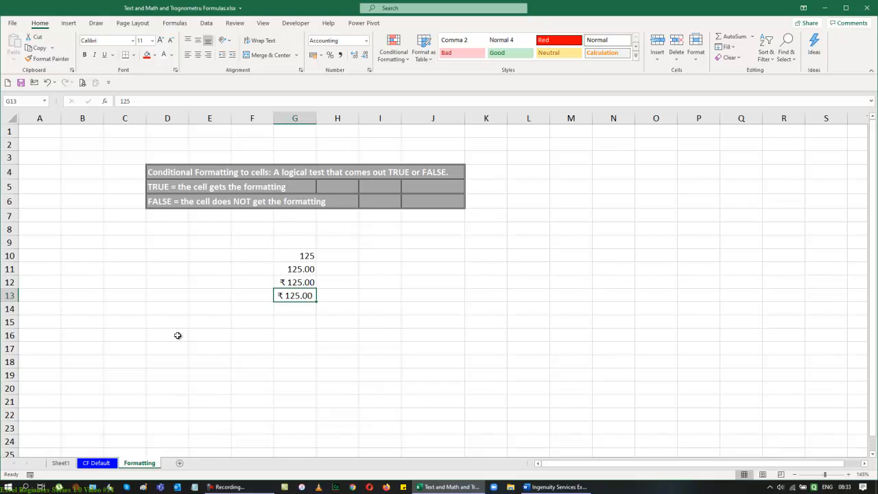
Step: Enter the heading Qty in cell J9
{"action": "left_click", "coordinate": [432, 243]}
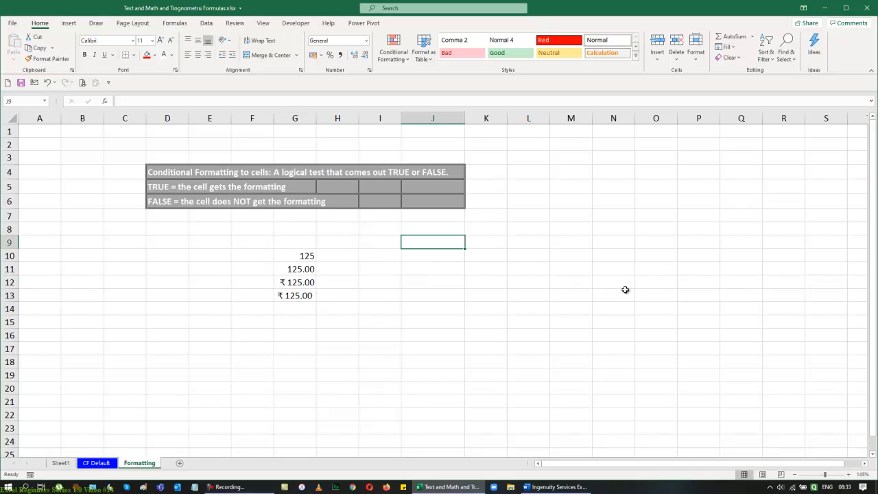
{"action": "type", "text": "Qty"}
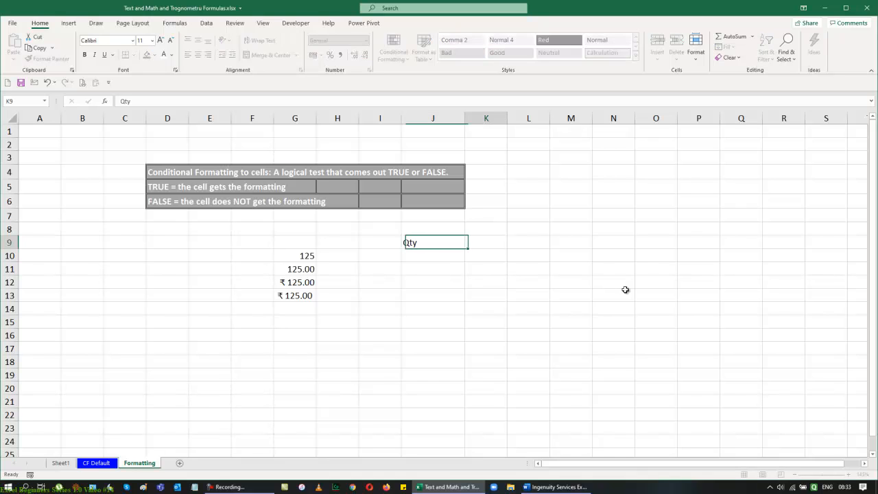
{"action": "key", "text": "Return"}
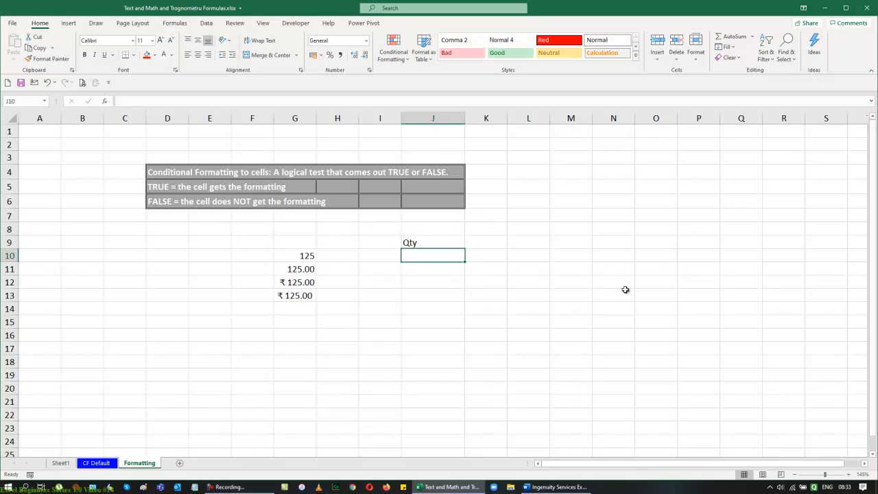
Step: Fill J10:J15 with the formula =RANDBETWEEN(10,25)
{"action": "key", "text": "shift+Down"}
{"action": "key", "text": "shift+Down"}
{"action": "key", "text": "shift+Down"}
{"action": "key", "text": "shift+Down"}
{"action": "key", "text": "shift+Down"}
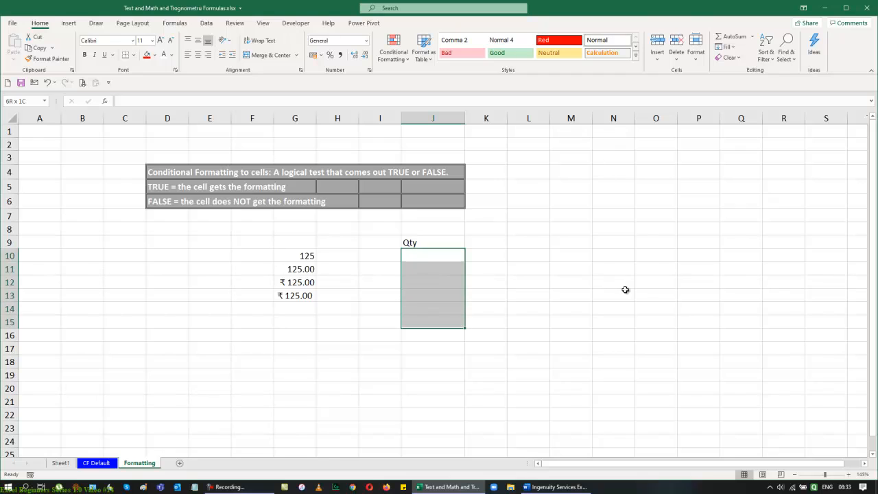
{"action": "type", "text": "=rand"}
{"action": "key", "text": "Down"}
{"action": "key", "text": "Tab"}
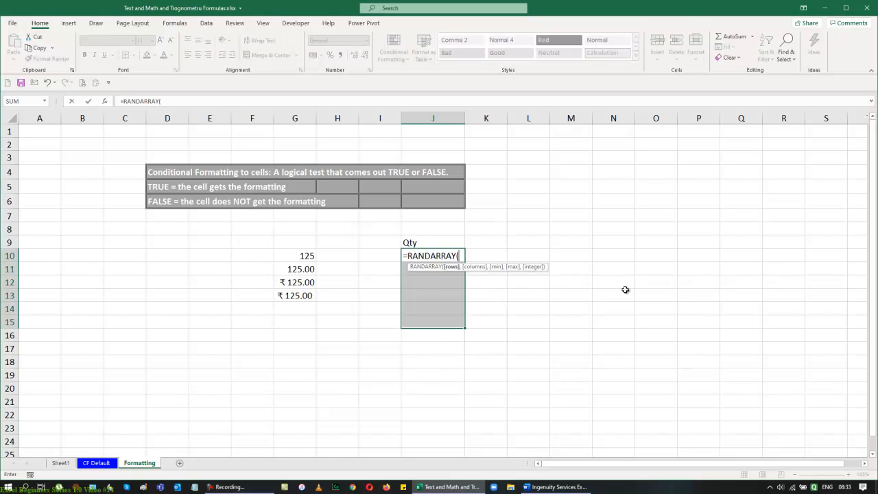
{"action": "key", "text": "BackSpace"}
{"action": "key", "text": "BackSpace"}
{"action": "key", "text": "BackSpace"}
{"action": "key", "text": "BackSpace"}
{"action": "key", "text": "BackSpace"}
{"action": "key", "text": "BackSpace"}
{"action": "key", "text": "BackSpace"}
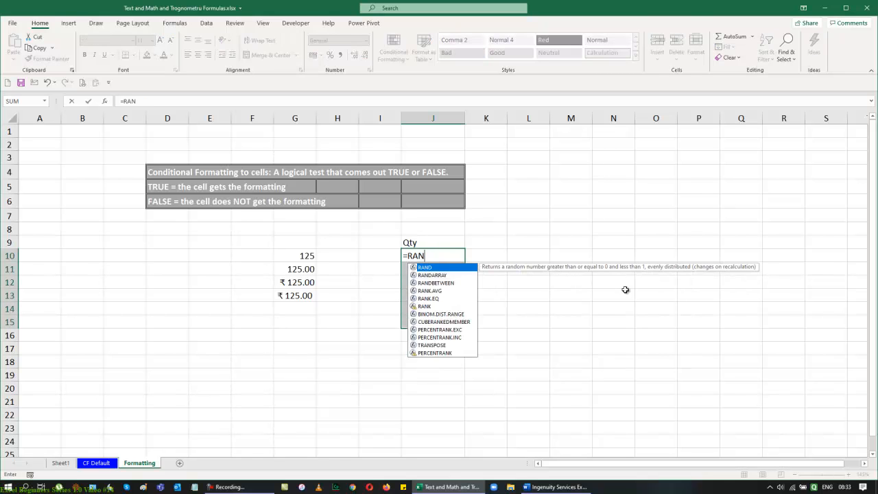
{"action": "key", "text": "Down"}
{"action": "key", "text": "Down"}
{"action": "key", "text": "Tab"}
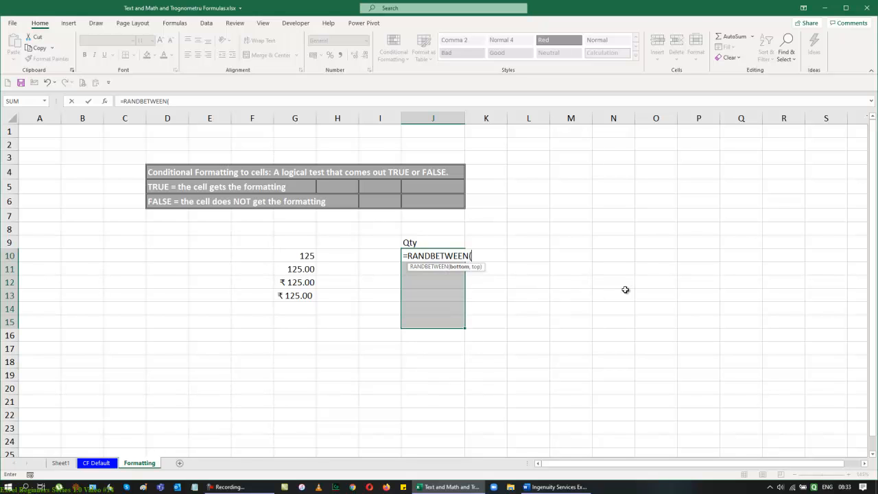
{"action": "type", "text": "10,25"}
{"action": "key", "text": "ctrl+Return"}
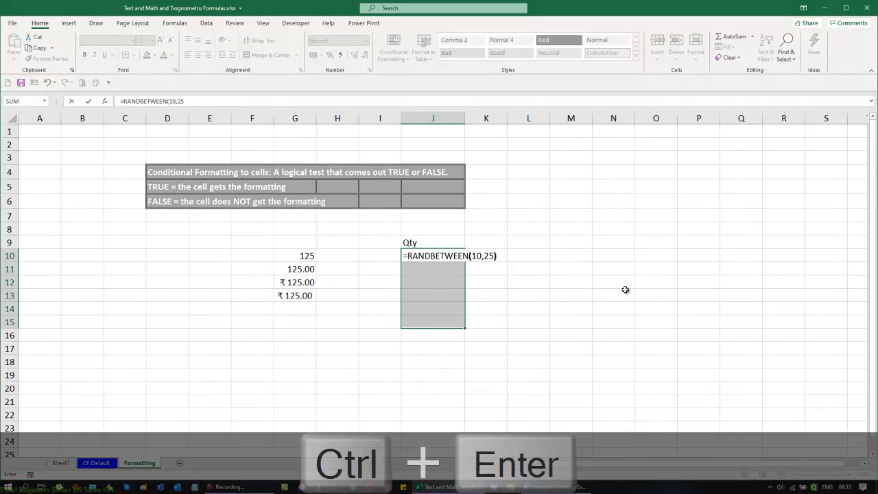
Step: Add the headings Rate in K9 and Amount in L9
{"action": "key", "text": "Up"}
{"action": "key", "text": "Down"}
{"action": "key", "text": "Down"}
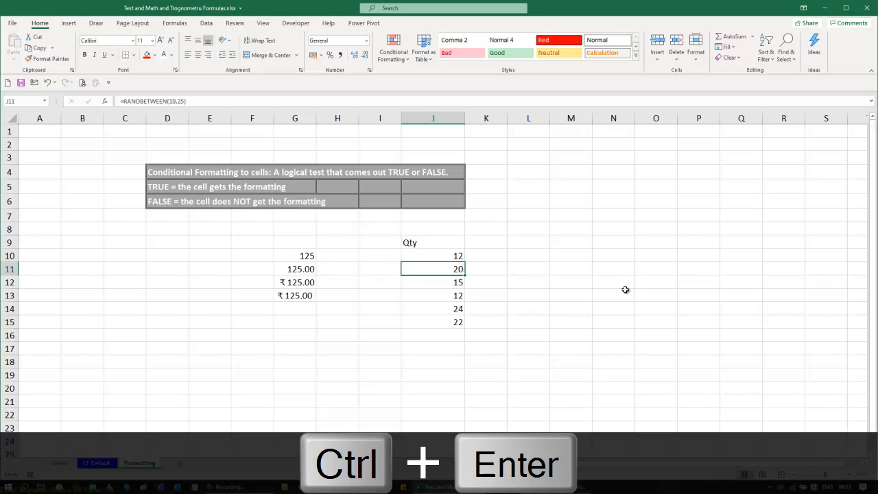
{"action": "key", "text": "Up"}
{"action": "key", "text": "Up"}
{"action": "key", "text": "Right"}
{"action": "type", "text": "Rate"}
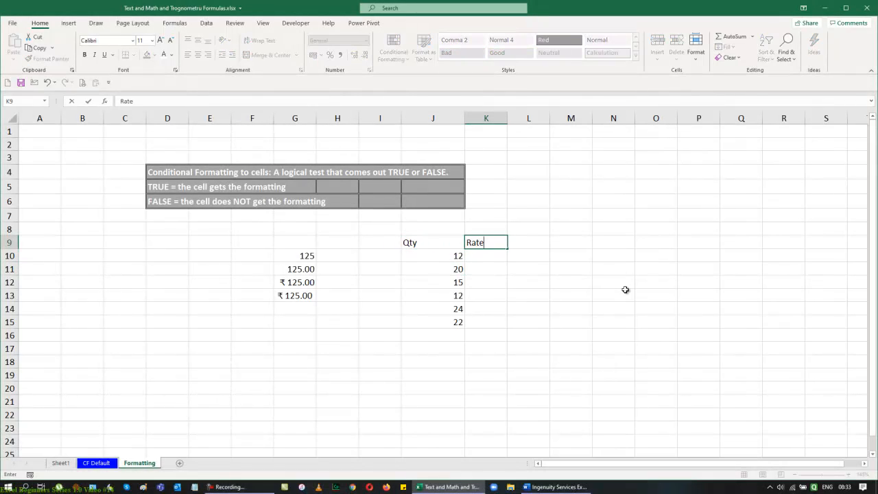
{"action": "key", "text": "Tab"}
{"action": "type", "text": "Amount"}
{"action": "key", "text": "Return"}
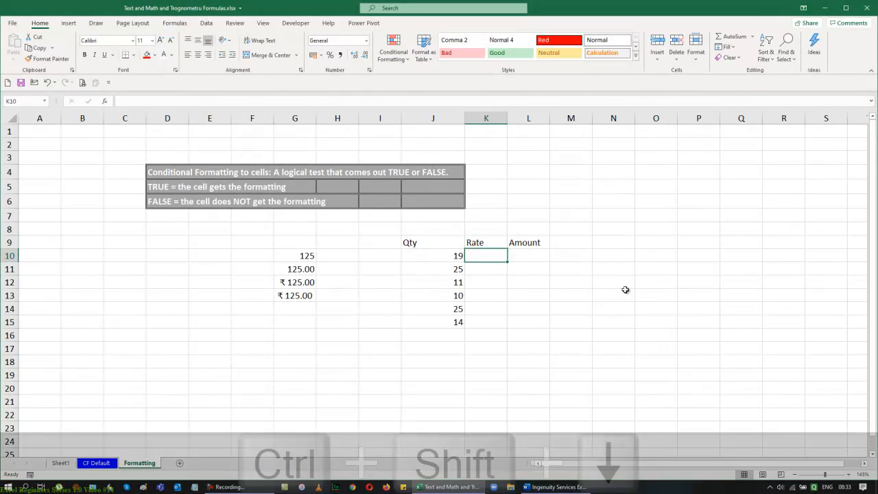
Step: Convert the Qty formulas in J10:J15 to fixed values with Paste Special Values
{"action": "key", "text": "Left"}
{"action": "key", "text": "ctrl+shift+Down"}
{"action": "key", "text": "ctrl+c"}
{"action": "key", "text": "alt+h"}
{"action": "key", "text": "v"}
{"action": "key", "text": "s"}
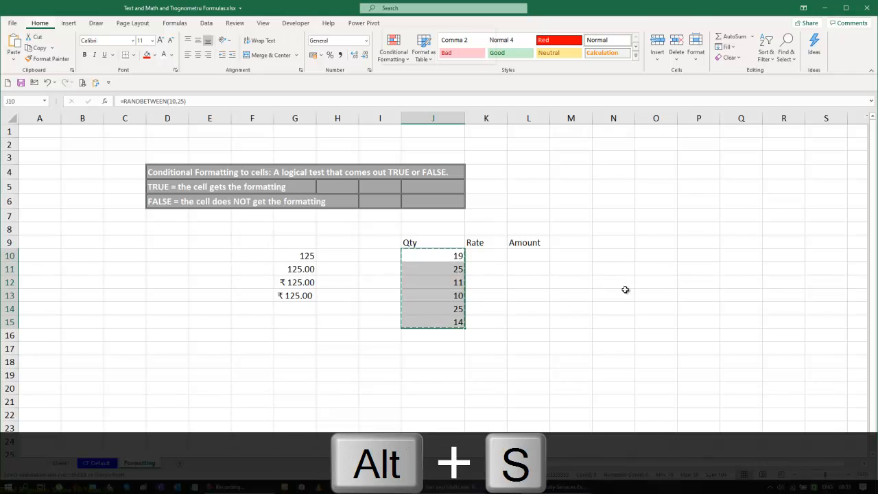
{"action": "key", "text": "alt+v"}
{"action": "key", "text": "Return"}
Step: Fill the Rate cells K10:K15 with the formula =RANDBETWEEN(25,55)
{"action": "key", "text": "Right"}
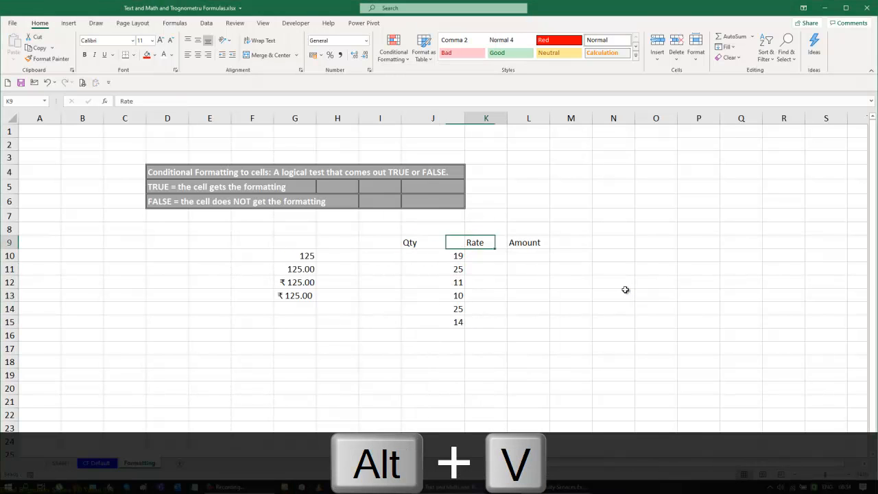
{"action": "key", "text": "shift+Down"}
{"action": "key", "text": "shift+Down"}
{"action": "key", "text": "shift+Down"}
{"action": "key", "text": "shift+Down"}
{"action": "key", "text": "shift+Down"}
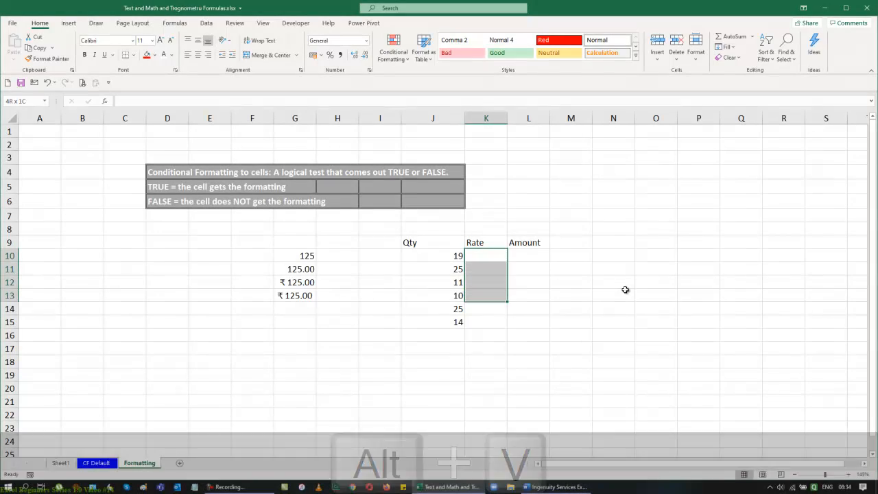
{"action": "type", "text": "=randb"}
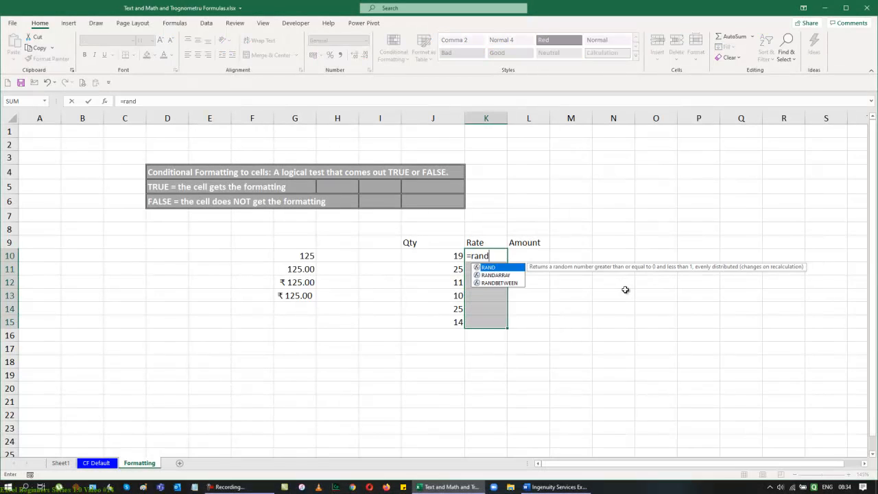
{"action": "key", "text": "Tab"}
{"action": "type", "text": "25"}
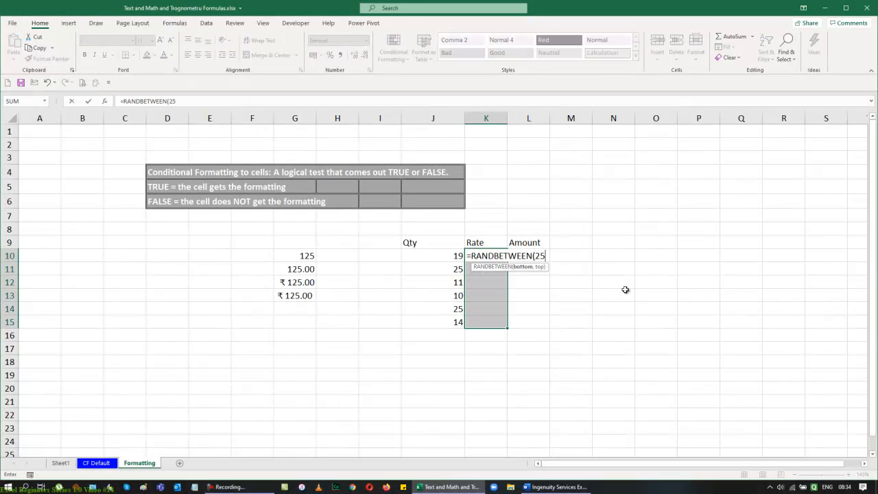
{"action": "type", "text": ",55)"}
{"action": "key", "text": "ctrl+Return"}
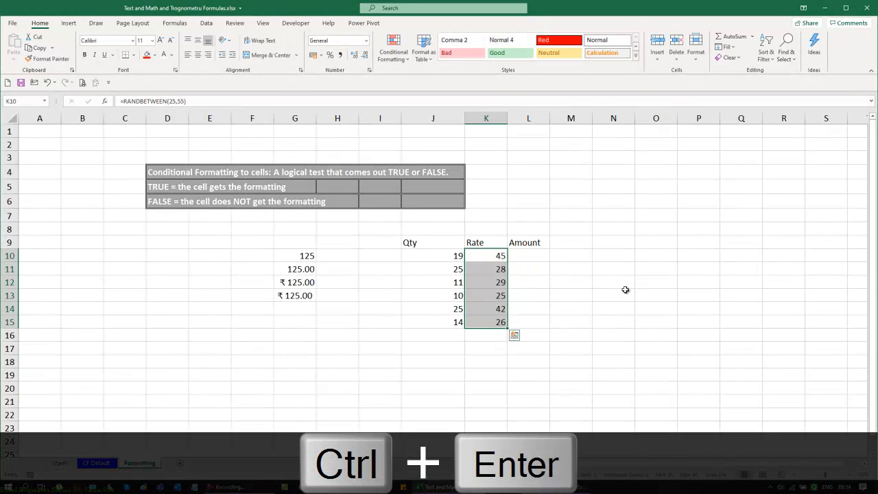
Step: Convert the Rate formulas in K10:K15 to fixed values with Paste Special Values
{"action": "key", "text": "ctrl+c"}
{"action": "key", "text": "ctrl+alt+v"}
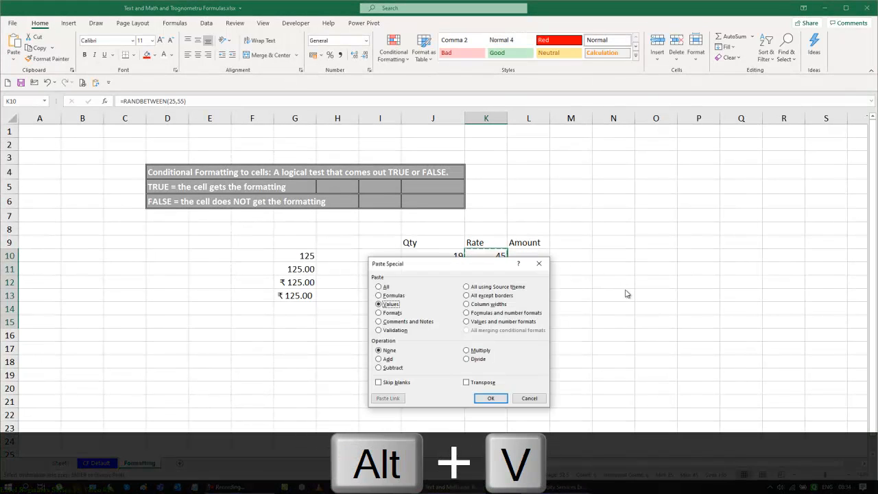
{"action": "key", "text": "alt+v"}
{"action": "key", "text": "Return"}
{"action": "key", "text": "Escape"}
Step: Enter the Amount formula =J10*K10 in L10 and fill it down through L15
{"action": "key", "text": "Right"}
{"action": "key", "text": "Down"}
{"action": "key", "text": "Up"}
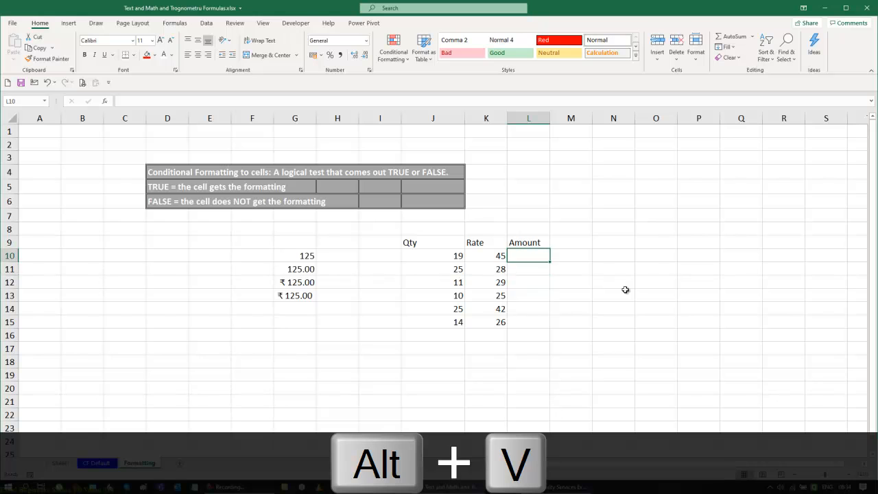
{"action": "type", "text": "="}
{"action": "key", "text": "Left"}
{"action": "key", "text": "Left"}
{"action": "type", "text": "-"}
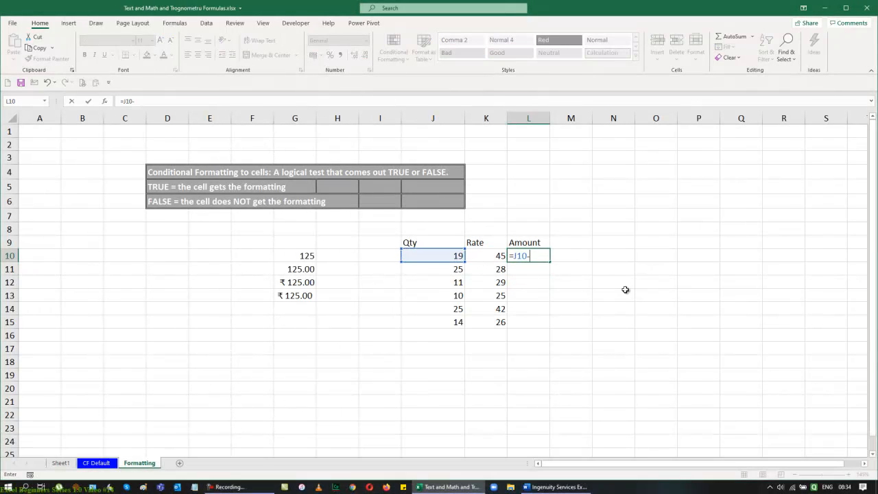
{"action": "key", "text": "Left"}
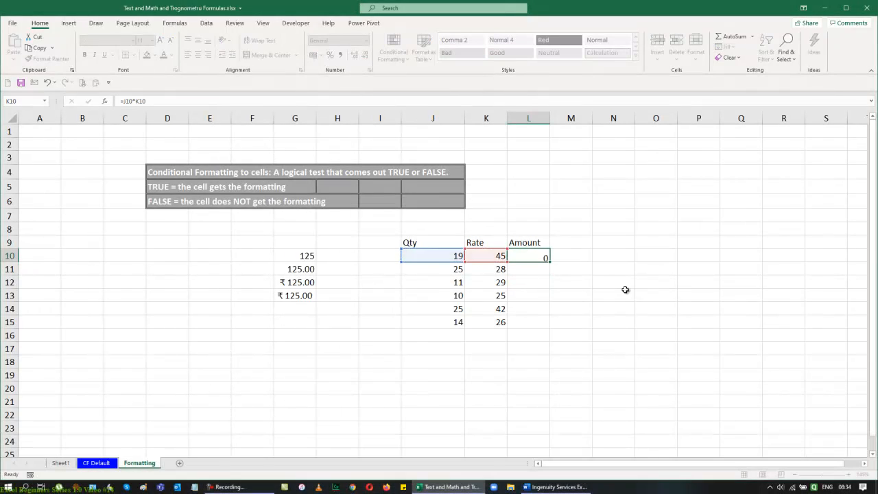
{"action": "key", "text": "ctrl+Return"}
{"action": "key", "text": "shift+Down"}
{"action": "key", "text": "shift+Down"}
{"action": "key", "text": "shift+Down"}
{"action": "key", "text": "shift+Down"}
{"action": "key", "text": "shift+Down"}
{"action": "key", "text": "ctrl+d"}
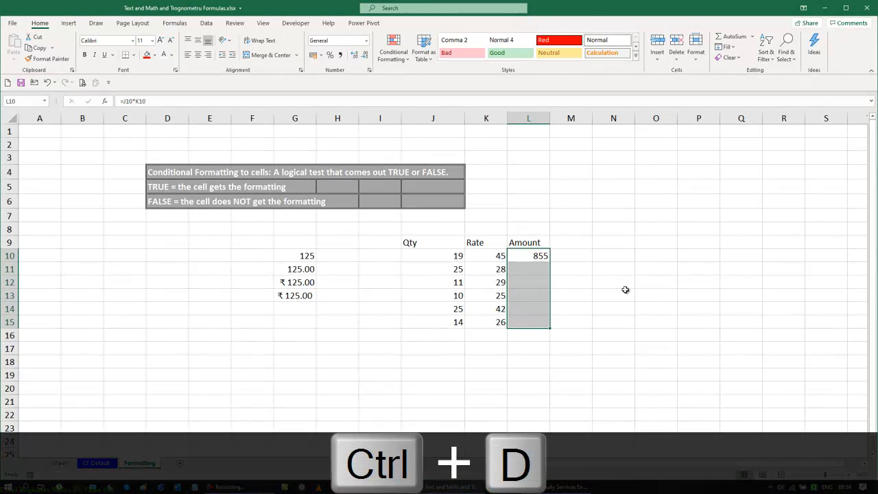
Step: Center-align the whole table J9:L15
{"action": "key", "text": "Left"}
{"action": "key", "text": "Left"}
{"action": "key", "text": "Up"}
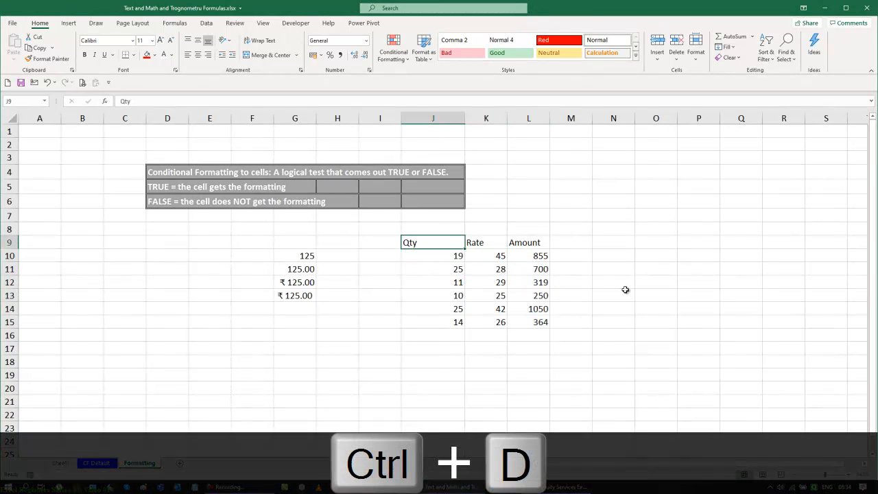
{"action": "key", "text": "ctrl+shift+Right"}
{"action": "key", "text": "ctrl+shift+Down"}
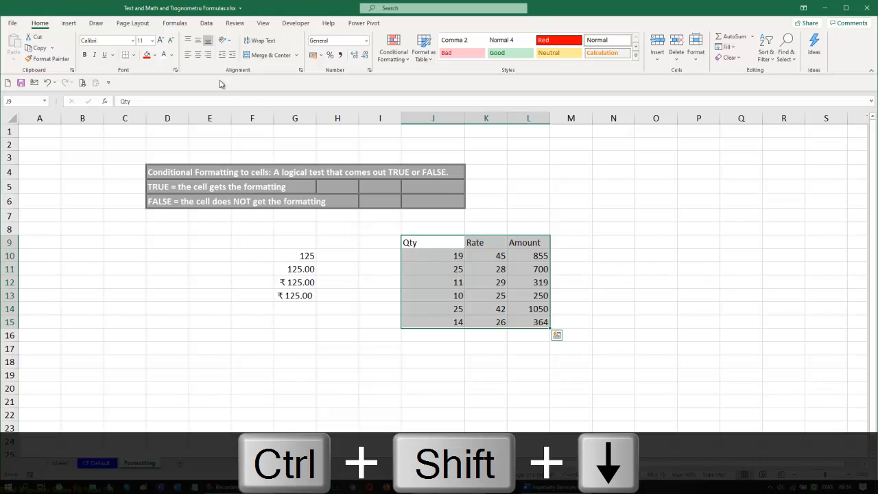
{"action": "left_click", "coordinate": [198, 55]}
{"action": "left_click", "coordinate": [468, 389]}
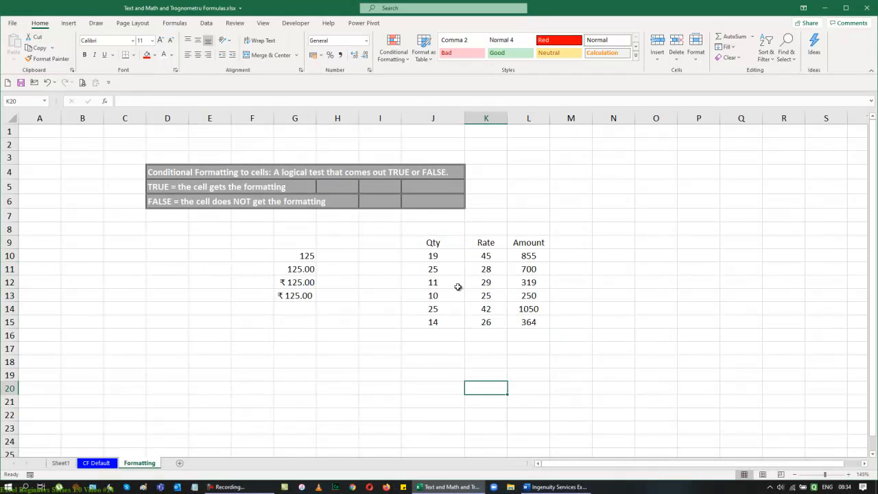
Step: Apply the Number format to the Qty values in J10:J15
{"action": "left_click_drag", "start_coordinate": [527, 258], "coordinate": [526, 321]}
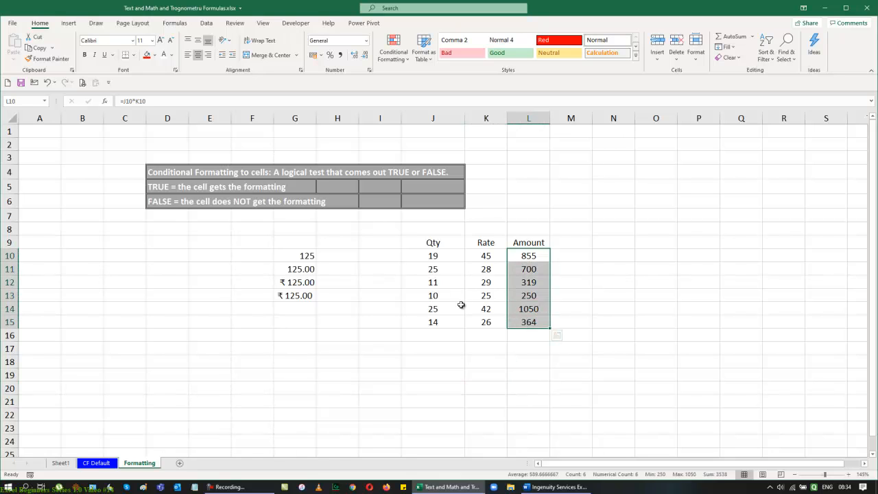
{"action": "left_click_drag", "start_coordinate": [422, 257], "coordinate": [426, 322]}
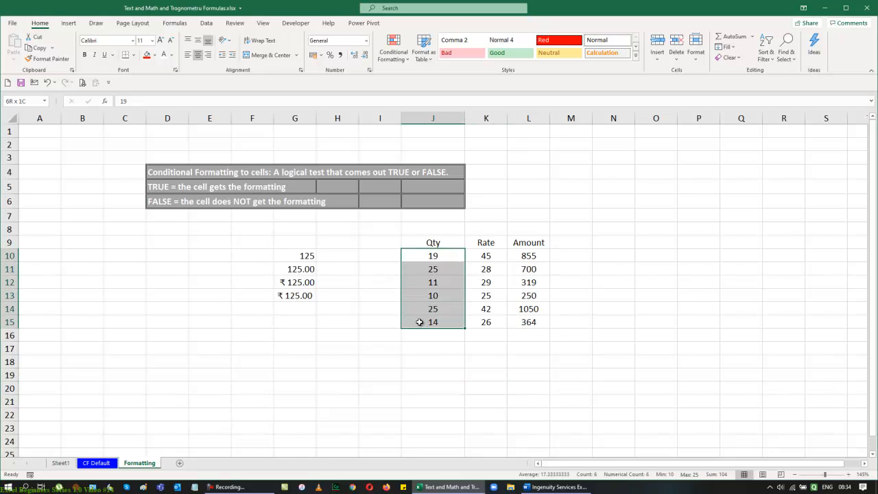
{"action": "left_click", "coordinate": [368, 42]}
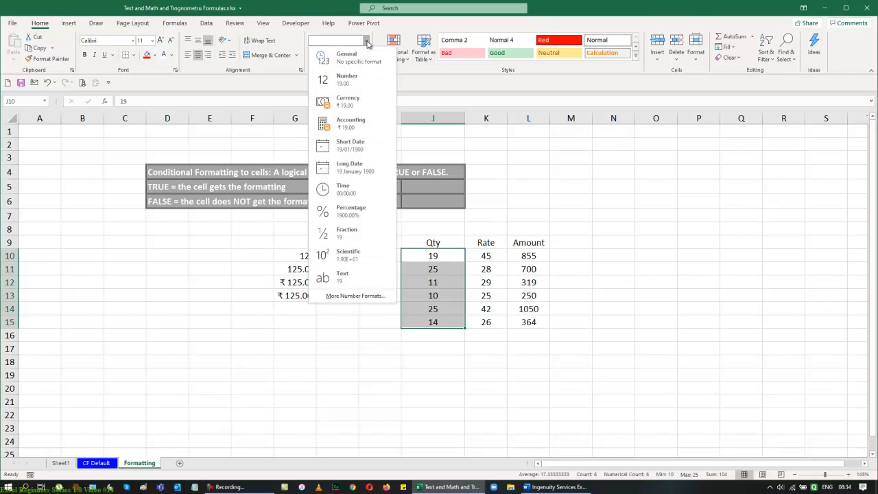
{"action": "left_click", "coordinate": [351, 85]}
Step: Apply the Currency format to the Rate values in K10:K15
{"action": "left_click_drag", "start_coordinate": [485, 256], "coordinate": [484, 321]}
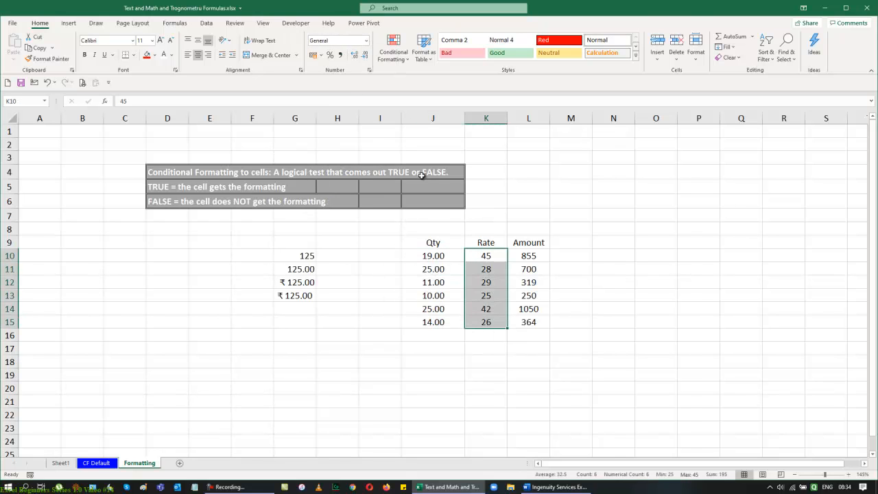
{"action": "left_click", "coordinate": [369, 42]}
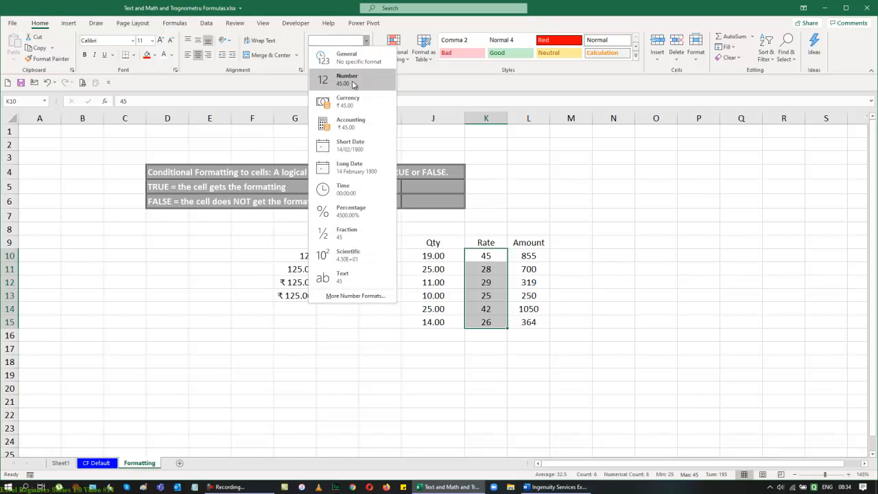
{"action": "left_click", "coordinate": [347, 100]}
Step: Apply the Accounting format to the Amount values in L10:L15
{"action": "left_click_drag", "start_coordinate": [542, 257], "coordinate": [532, 323]}
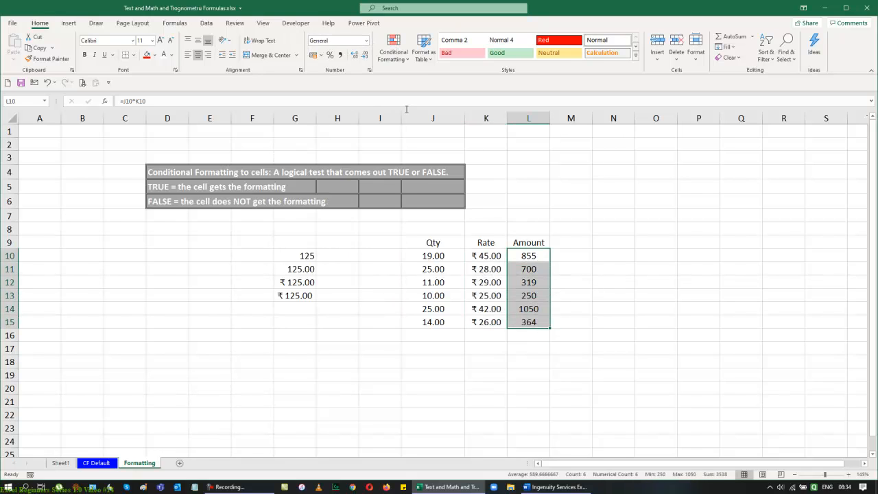
{"action": "left_click", "coordinate": [366, 42]}
{"action": "left_click", "coordinate": [362, 128]}
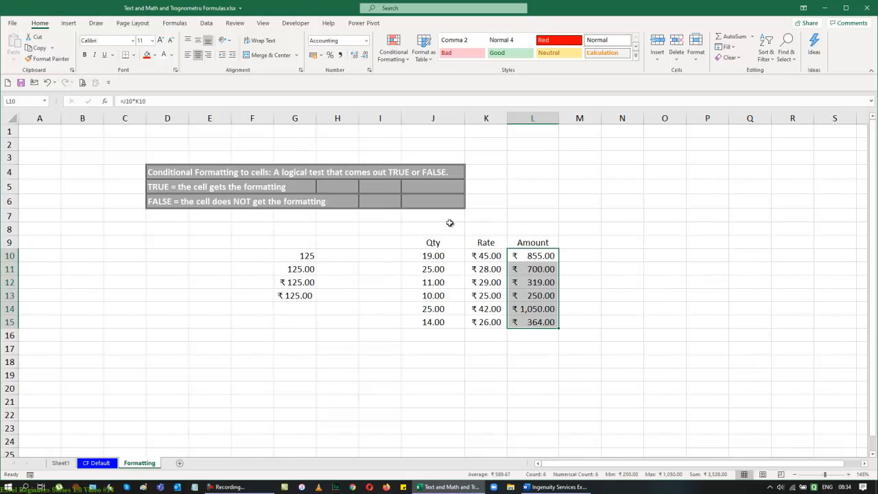
{"action": "left_click", "coordinate": [670, 291]}
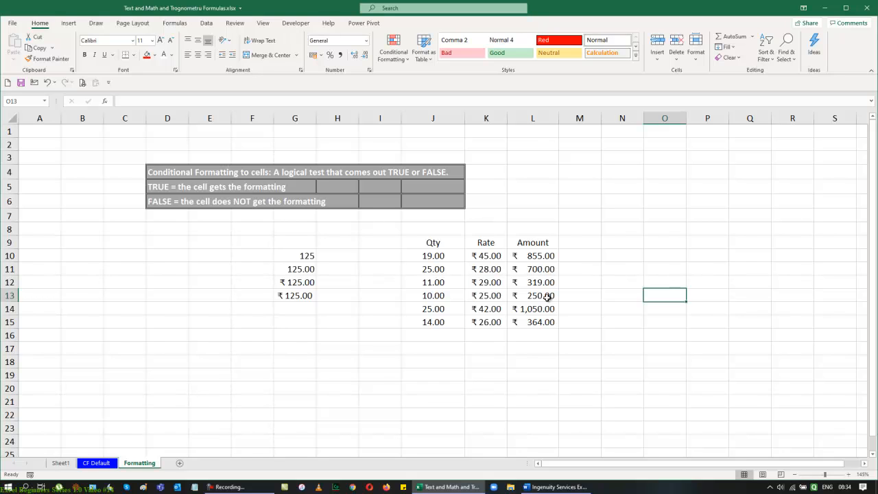
{"action": "left_click", "coordinate": [431, 243]}
{"action": "left_click_drag", "start_coordinate": [524, 290], "coordinate": [525, 324]}
{"action": "left_click", "coordinate": [635, 58]}
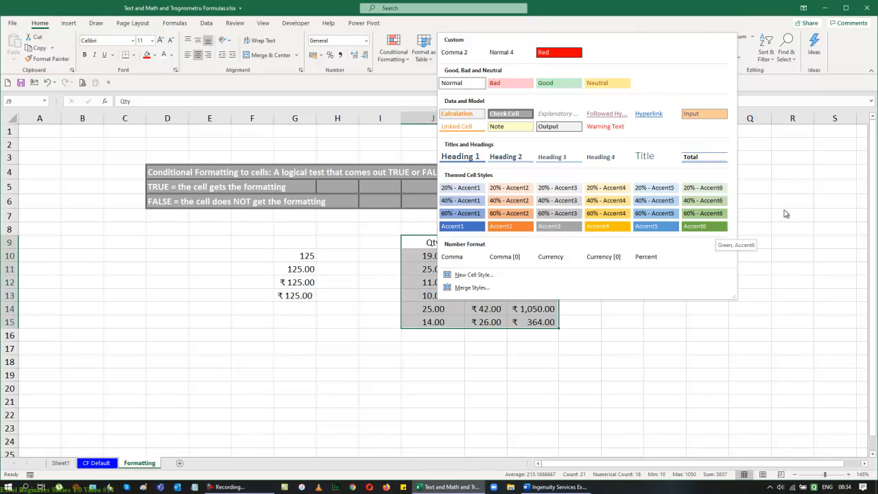
{"action": "key", "text": "Escape"}
Step: Apply the Title cell style to the header cells J9:L9
{"action": "left_click_drag", "start_coordinate": [432, 245], "coordinate": [553, 237]}
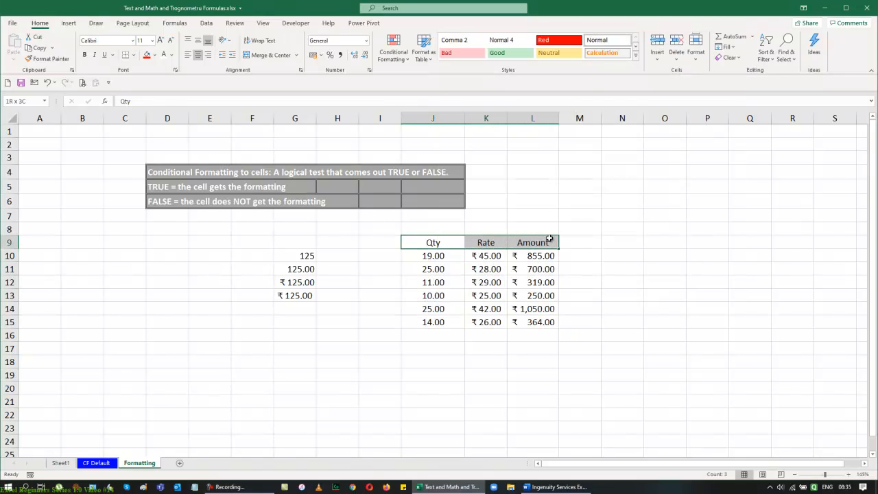
{"action": "left_click", "coordinate": [636, 56]}
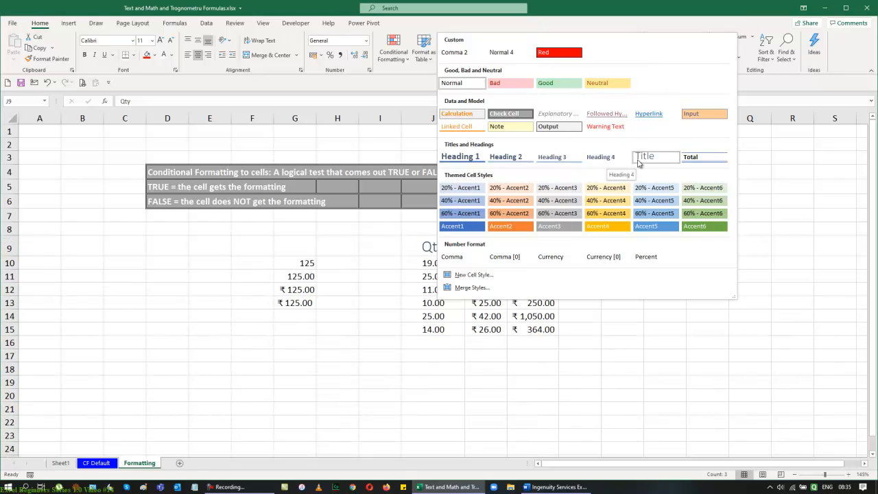
{"action": "left_click", "coordinate": [591, 163]}
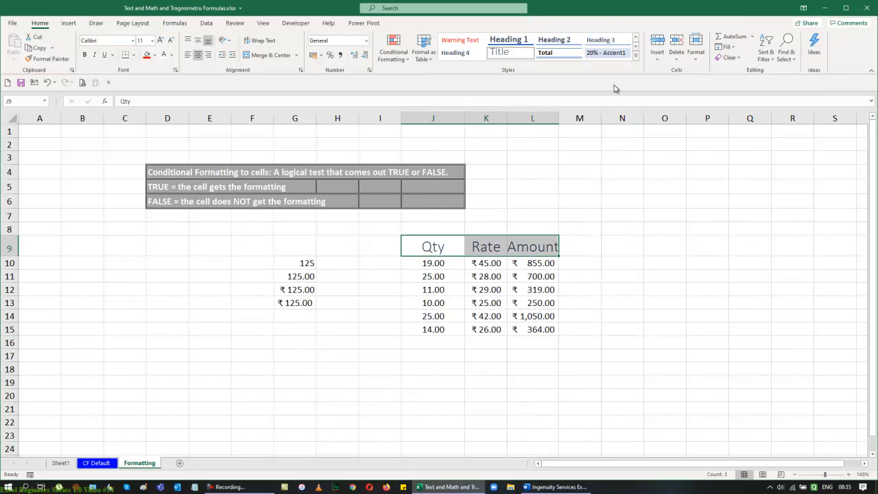
Step: Modify the Title cell style so its font size is 12
{"action": "right_click", "coordinate": [508, 55]}
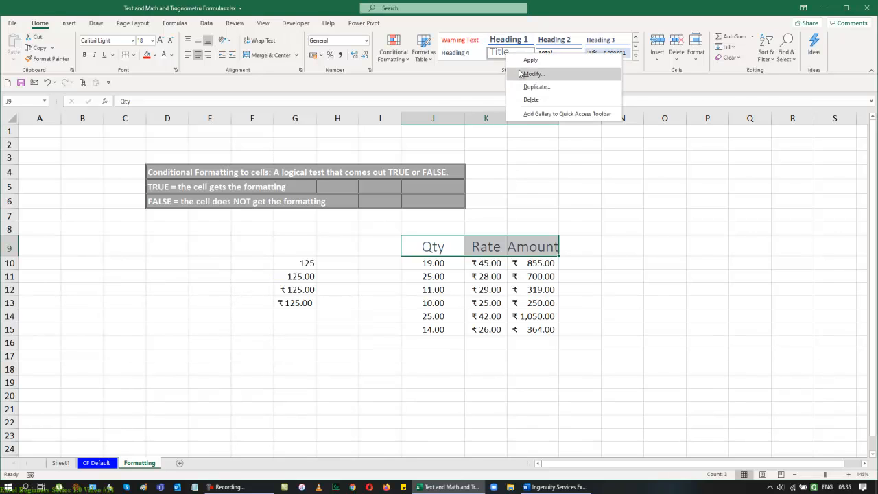
{"action": "left_click", "coordinate": [523, 74]}
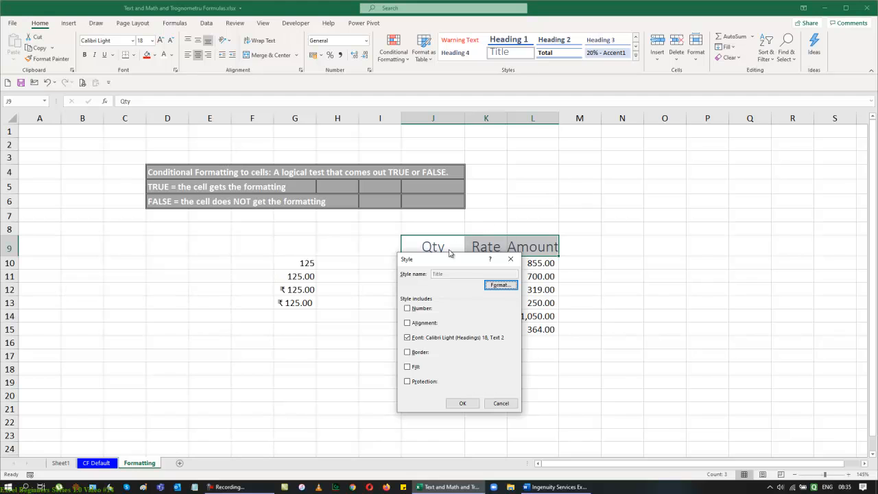
{"action": "left_click_drag", "start_coordinate": [443, 260], "coordinate": [694, 159]}
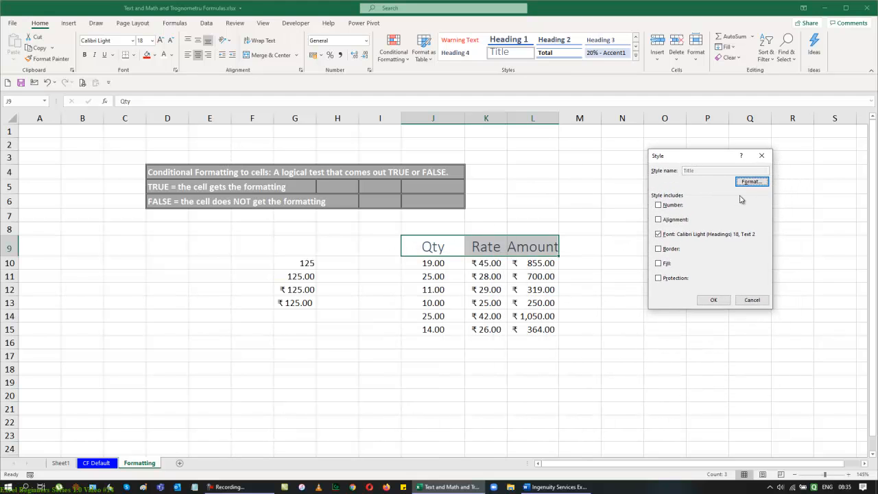
{"action": "left_click", "coordinate": [750, 183]}
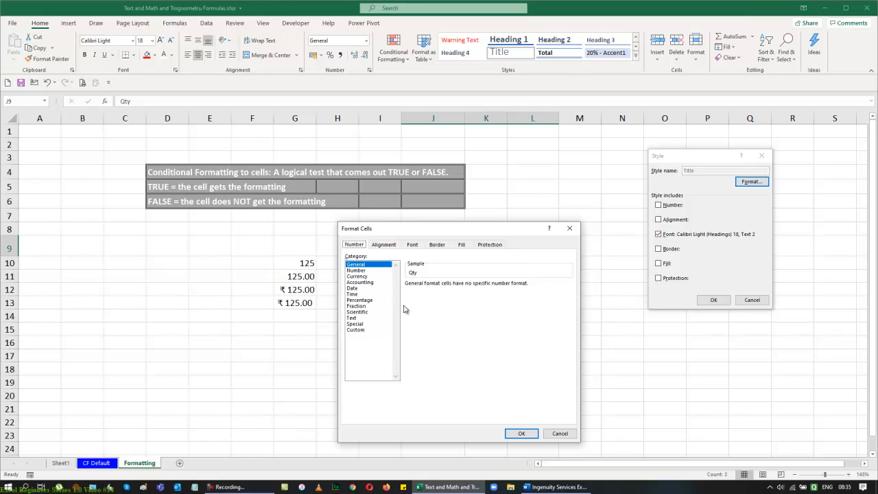
{"action": "left_click", "coordinate": [420, 246]}
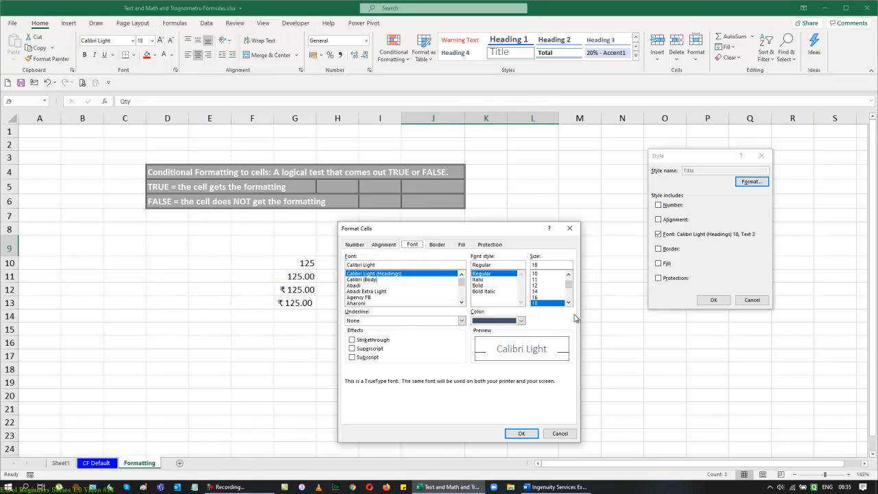
{"action": "left_click", "coordinate": [569, 275]}
{"action": "left_click", "coordinate": [535, 286]}
{"action": "left_click", "coordinate": [539, 291]}
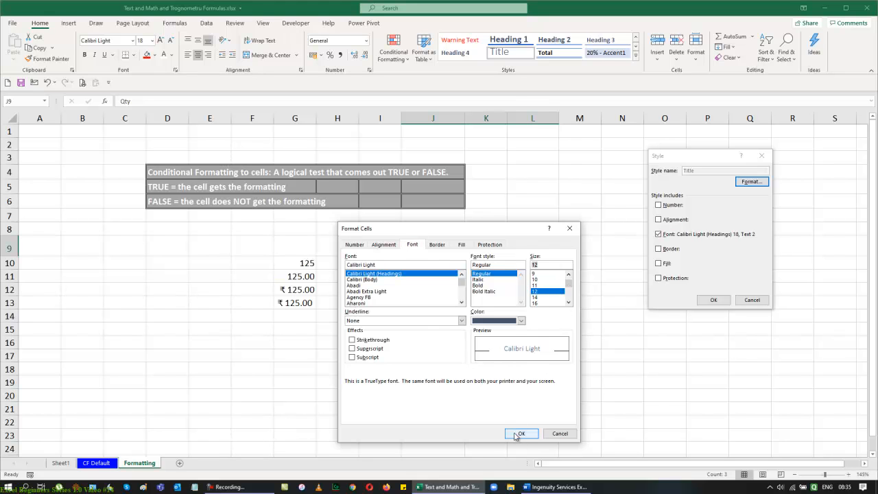
{"action": "left_click", "coordinate": [522, 433]}
{"action": "left_click", "coordinate": [706, 300]}
{"action": "left_click", "coordinate": [704, 300]}
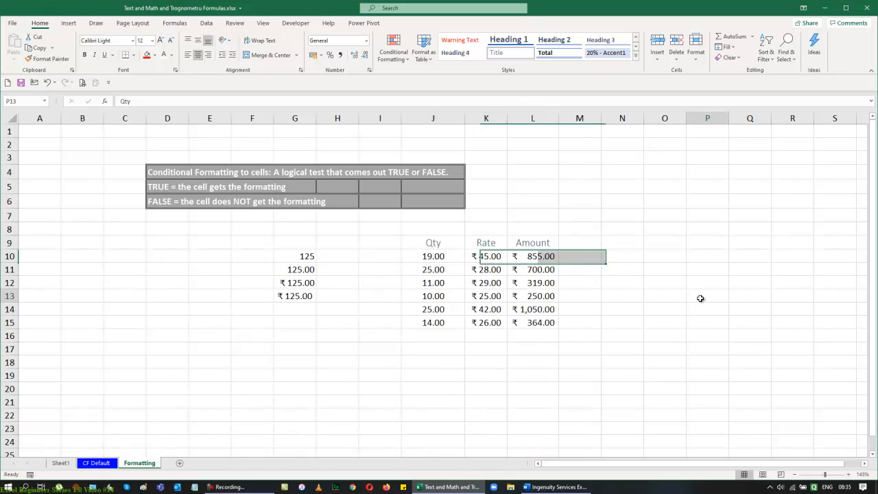
Step: Apply the Heading 4 cell style to the header cells J9:L9
{"action": "left_click_drag", "start_coordinate": [433, 245], "coordinate": [519, 249]}
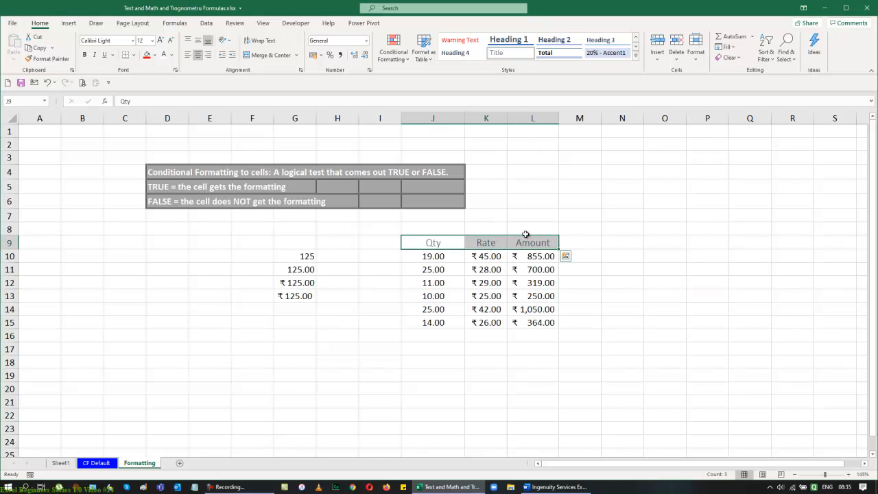
{"action": "left_click", "coordinate": [461, 55]}
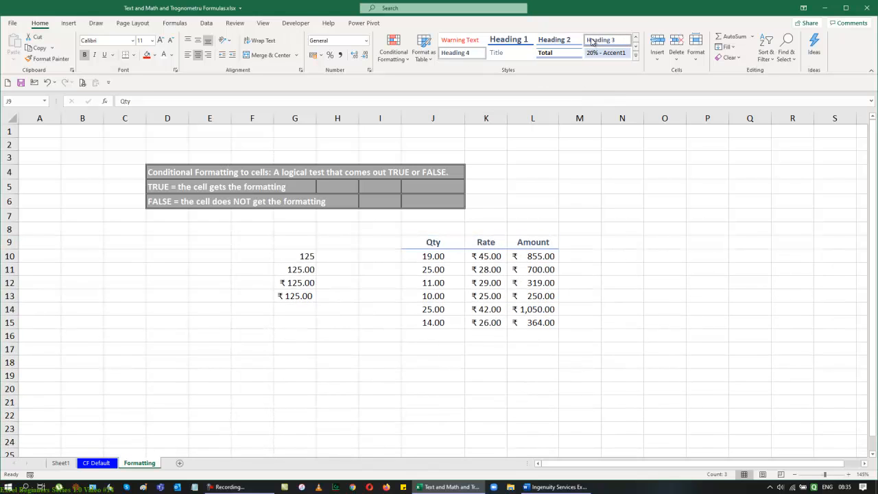
Step: Apply all borders to the Qty, Rate and Amount range J9:L15
{"action": "left_click", "coordinate": [635, 308]}
{"action": "left_click_drag", "start_coordinate": [439, 247], "coordinate": [547, 333]}
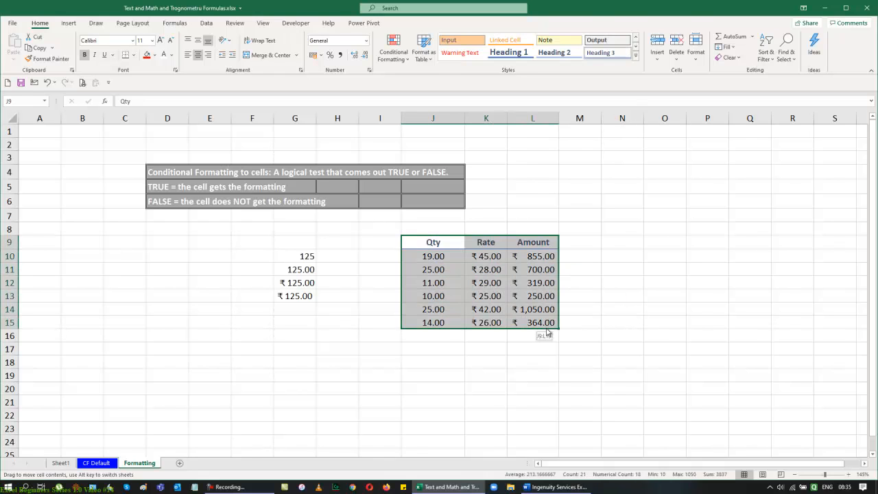
{"action": "left_click", "coordinate": [135, 59]}
{"action": "left_click", "coordinate": [169, 146]}
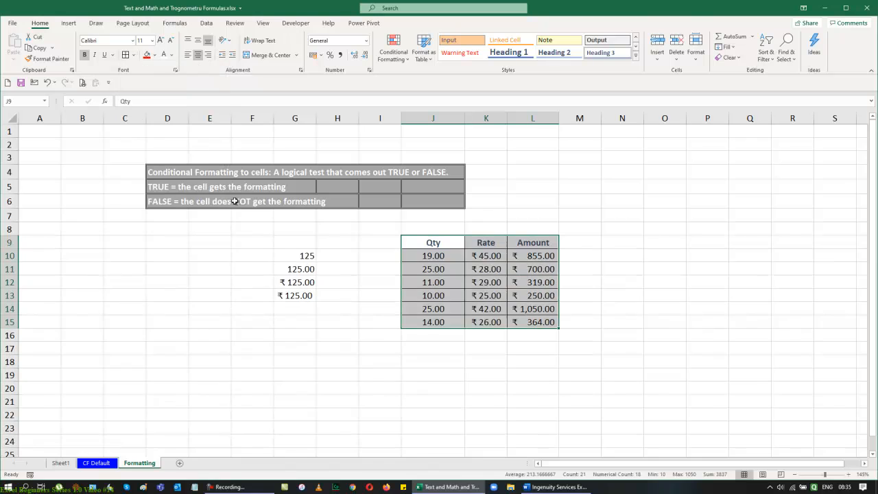
{"action": "left_click", "coordinate": [646, 346]}
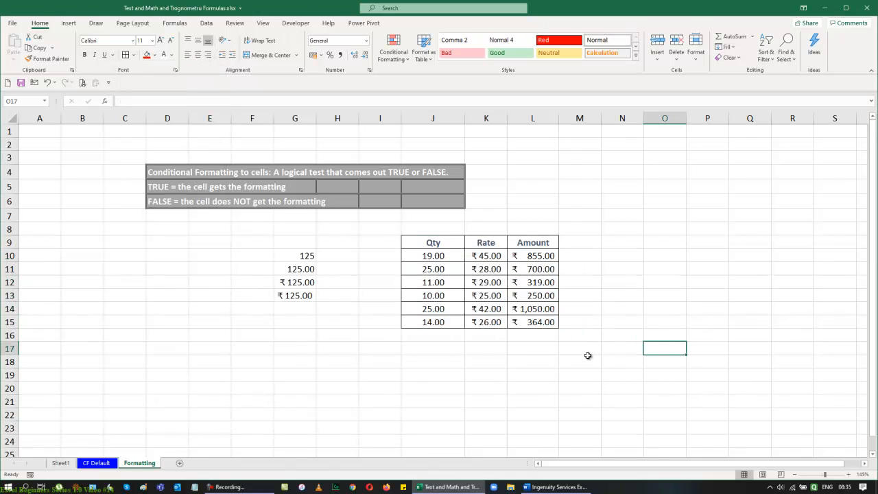
Step: Convert the range J9:L15 into an Excel table with headers
{"action": "left_click_drag", "start_coordinate": [439, 245], "coordinate": [545, 322]}
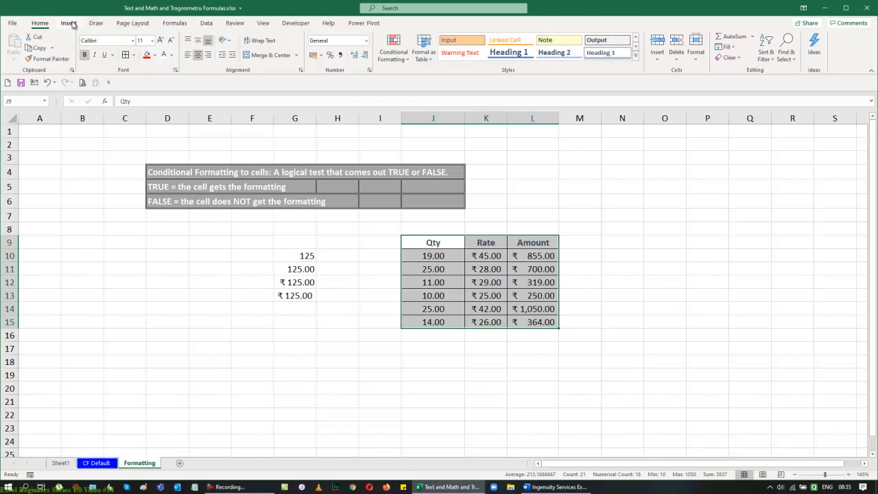
{"action": "left_click", "coordinate": [72, 24]}
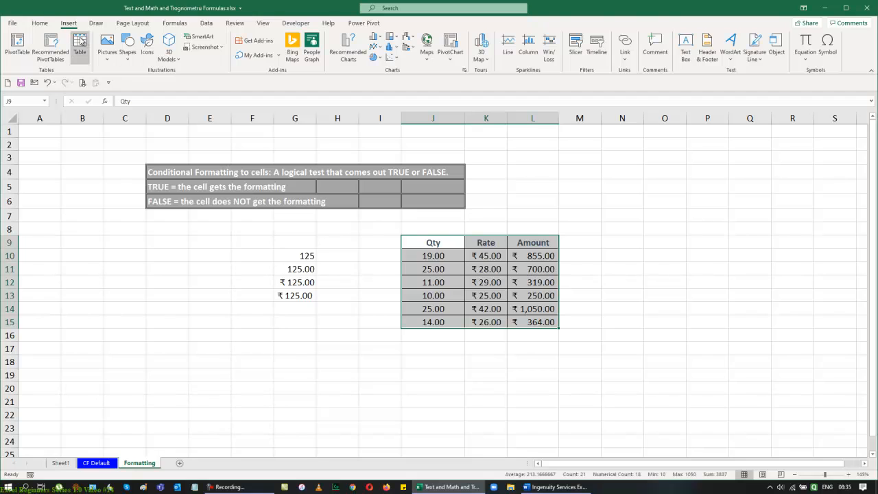
{"action": "left_click", "coordinate": [79, 46]}
{"action": "left_click", "coordinate": [707, 255]}
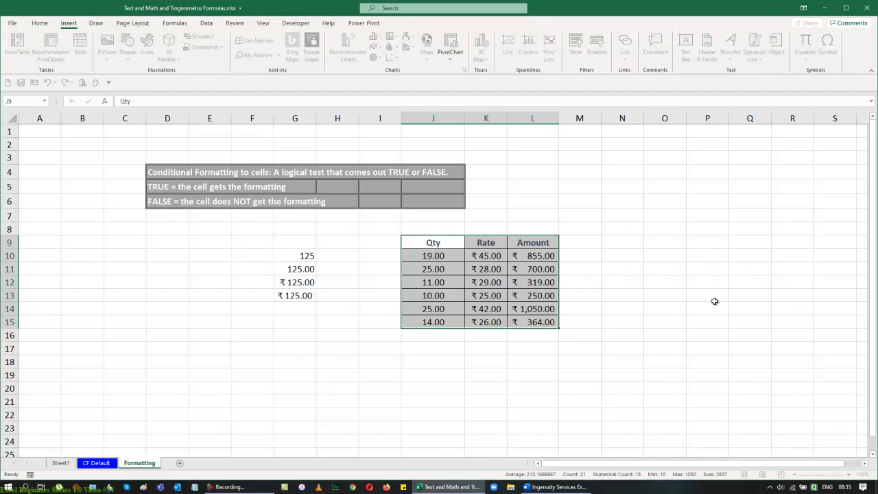
{"action": "left_click", "coordinate": [717, 334]}
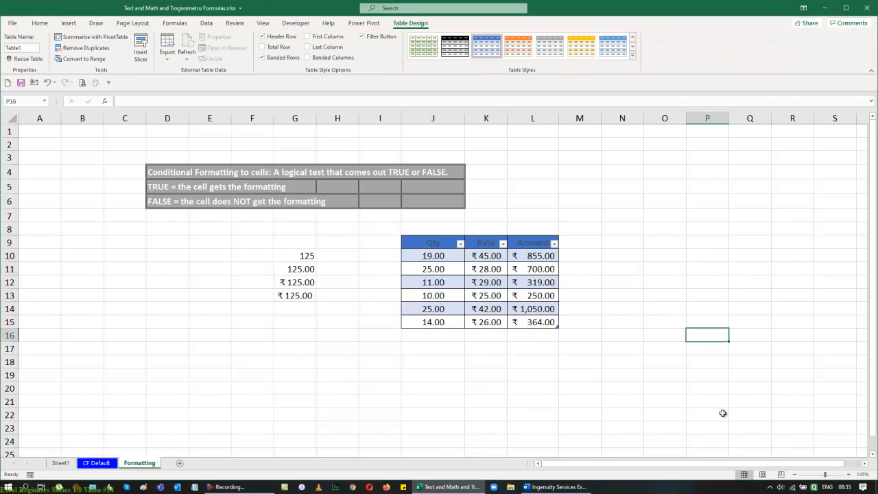
Step: Set the font colour of the table header cells J9:L9 so the headers show as white text
{"action": "left_click", "coordinate": [519, 241]}
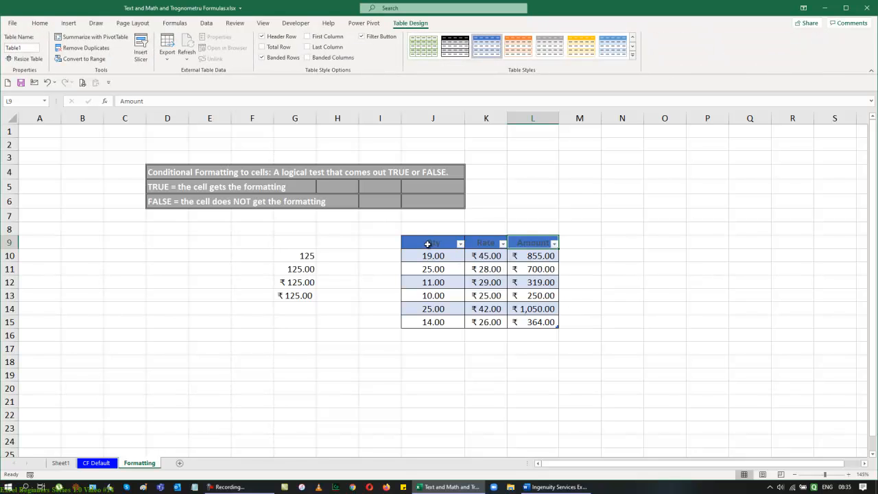
{"action": "left_click_drag", "start_coordinate": [429, 242], "coordinate": [549, 243]}
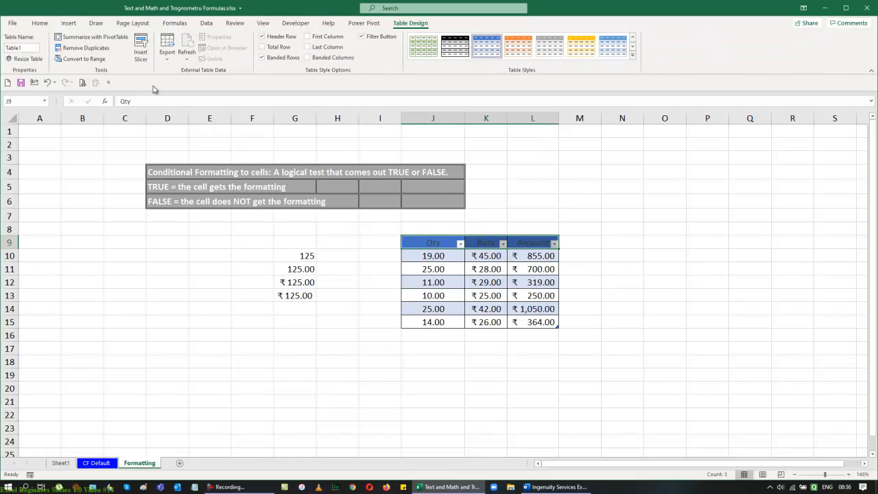
{"action": "left_click", "coordinate": [40, 22]}
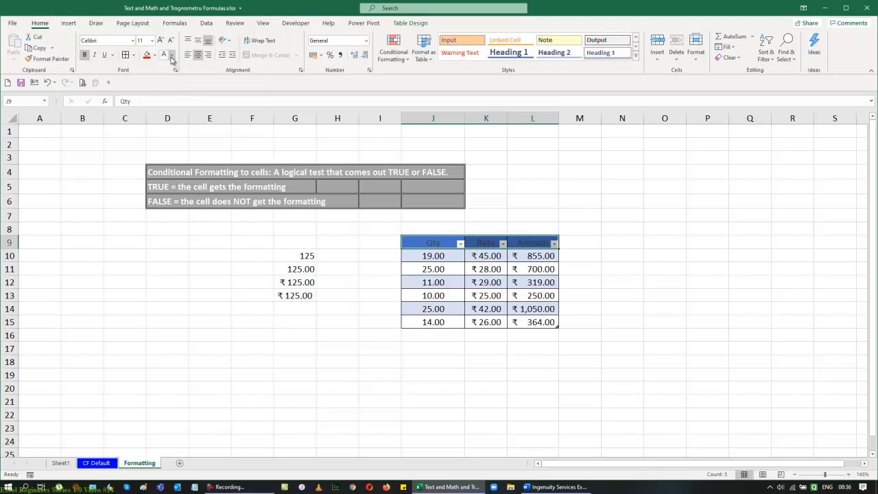
{"action": "left_click", "coordinate": [166, 56]}
{"action": "left_click", "coordinate": [570, 245]}
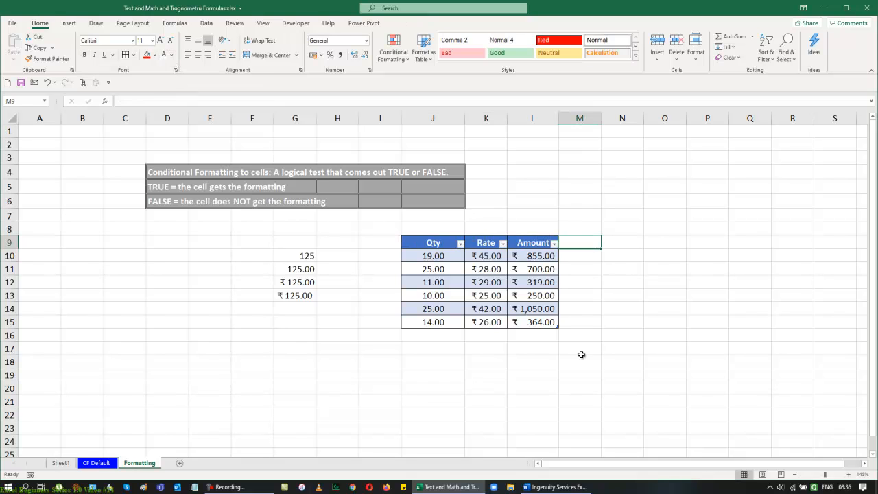
Step: Right-align the table's data values in J10:L15
{"action": "left_click", "coordinate": [487, 246]}
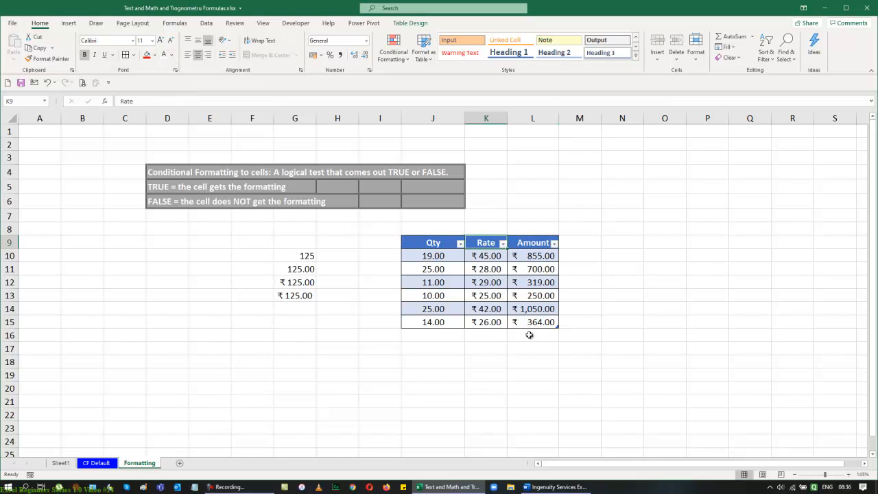
{"action": "left_click", "coordinate": [411, 24]}
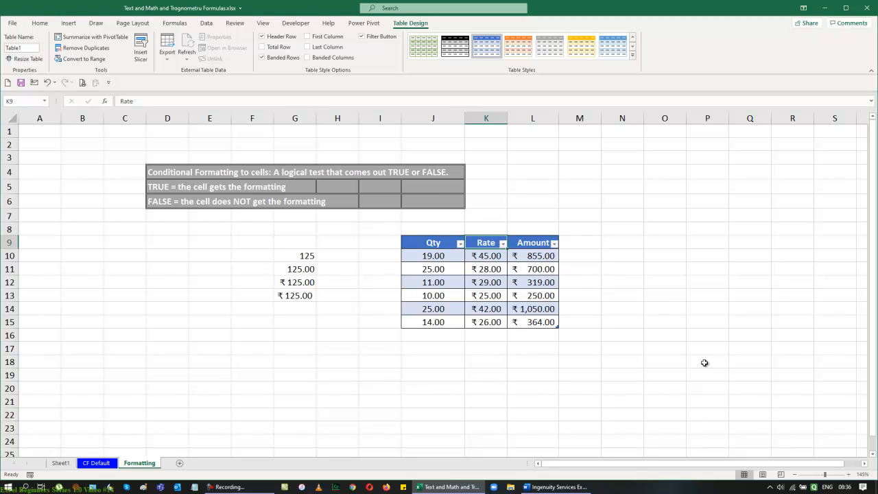
{"action": "left_click_drag", "start_coordinate": [420, 255], "coordinate": [545, 320]}
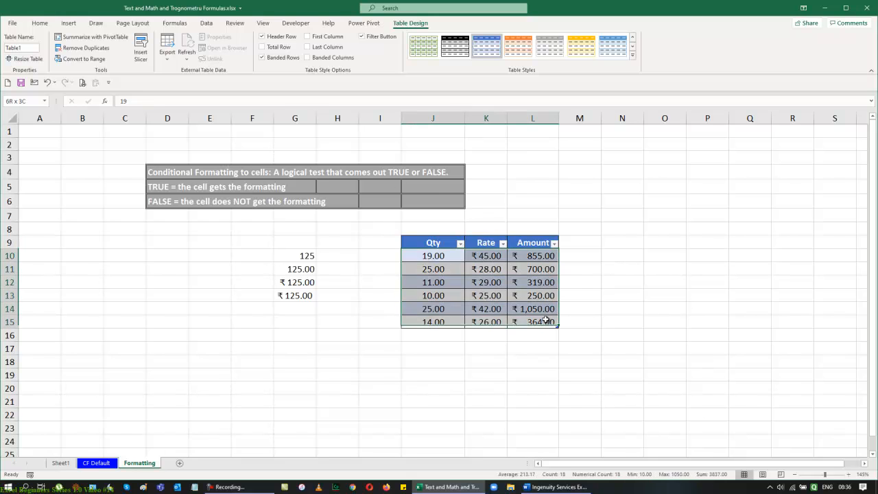
{"action": "left_click", "coordinate": [40, 22]}
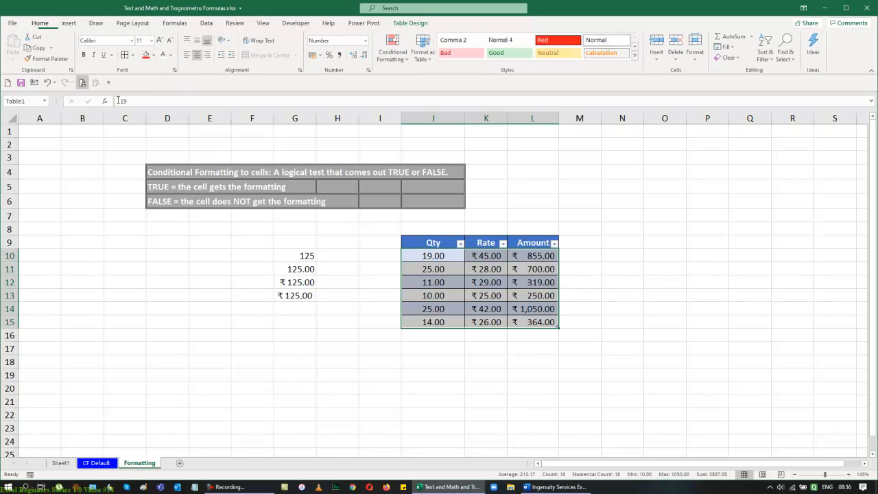
{"action": "left_click", "coordinate": [208, 55]}
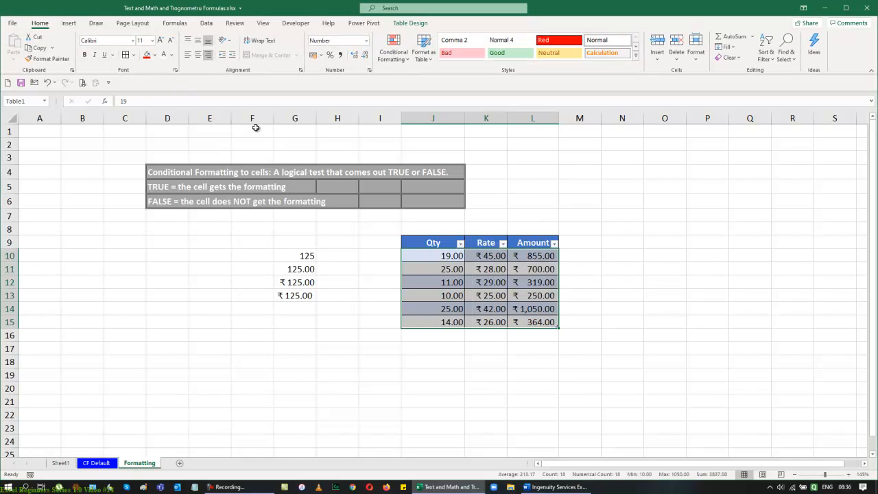
{"action": "left_click", "coordinate": [603, 258]}
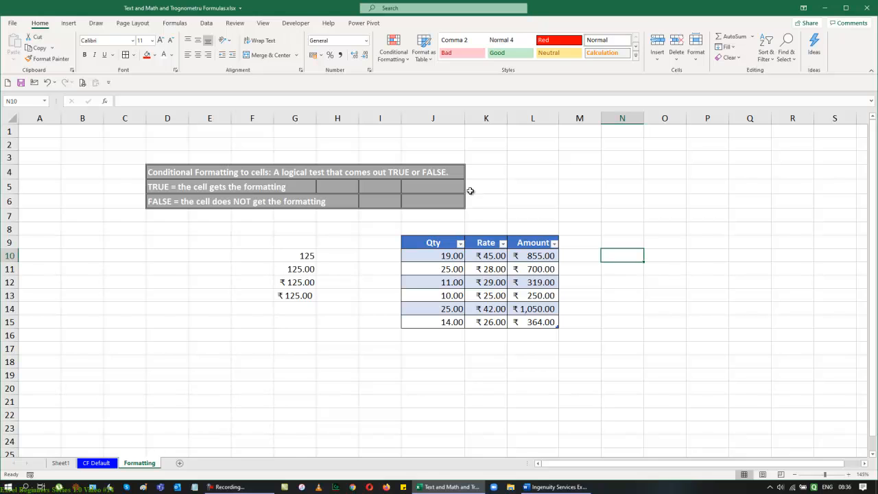
Step: AutoFit the column widths of the table columns J to L
{"action": "mouse_move", "coordinate": [443, 242]}
{"action": "left_mouse_down"}
{"action": "mouse_move", "coordinate": [486, 255]}
{"action": "mouse_move", "coordinate": [534, 322]}
{"action": "left_mouse_up"}
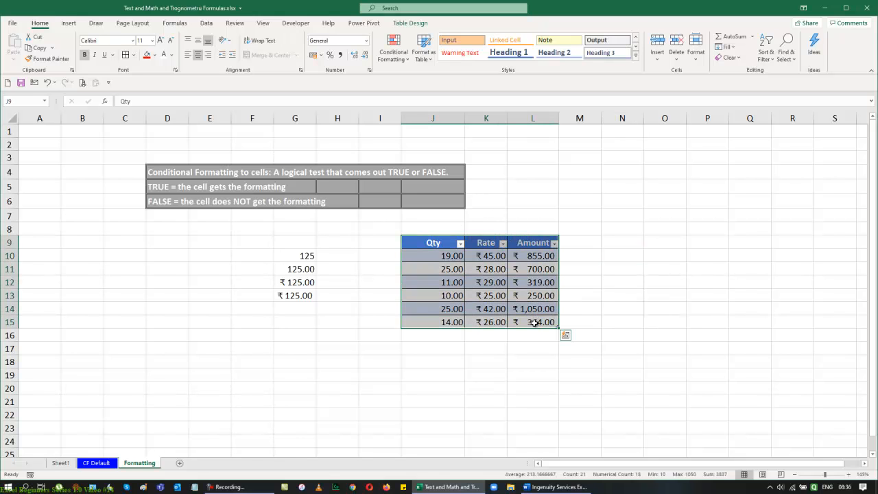
{"action": "key", "text": "alt+o"}
{"action": "key", "text": "alt+c"}
{"action": "key", "text": "alt+a"}
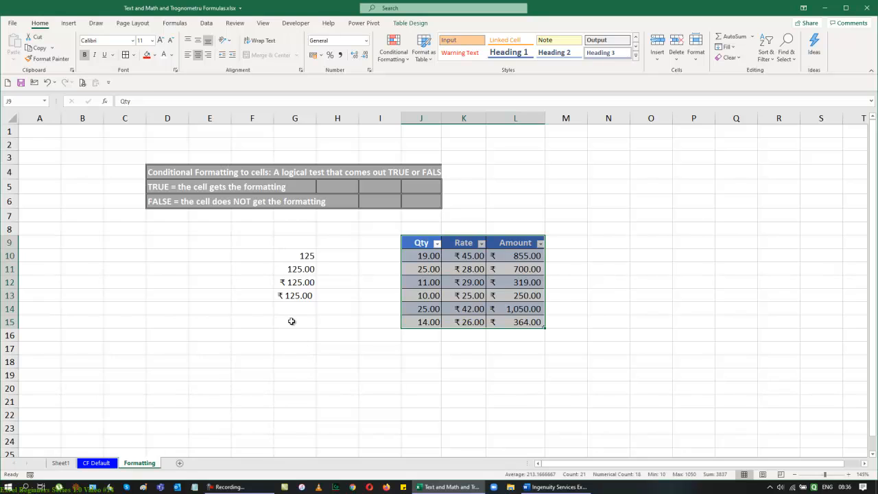
Step: Enter the date 1-1-2020 in G15 and fill it down into G16
{"action": "left_click", "coordinate": [293, 322]}
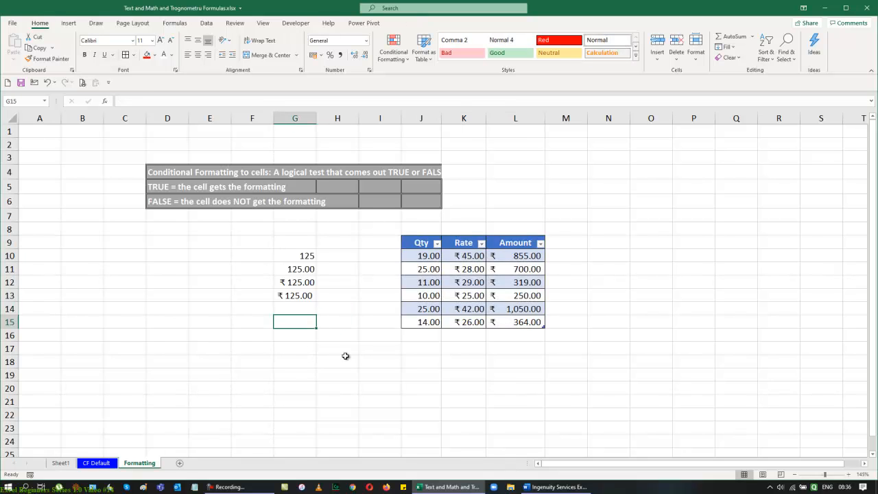
{"action": "type", "text": "1-1-"}
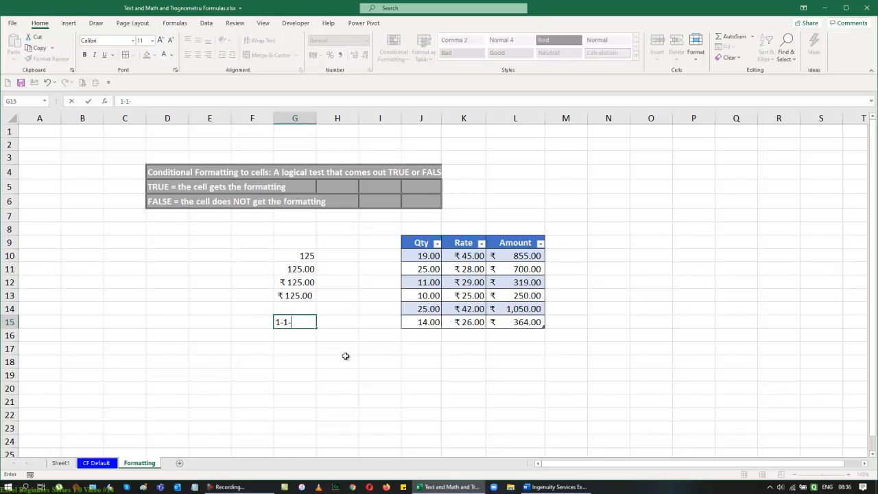
{"action": "type", "text": "2020"}
{"action": "key", "text": "Return"}
{"action": "key", "text": "Up"}
{"action": "key", "text": "shift+Down"}
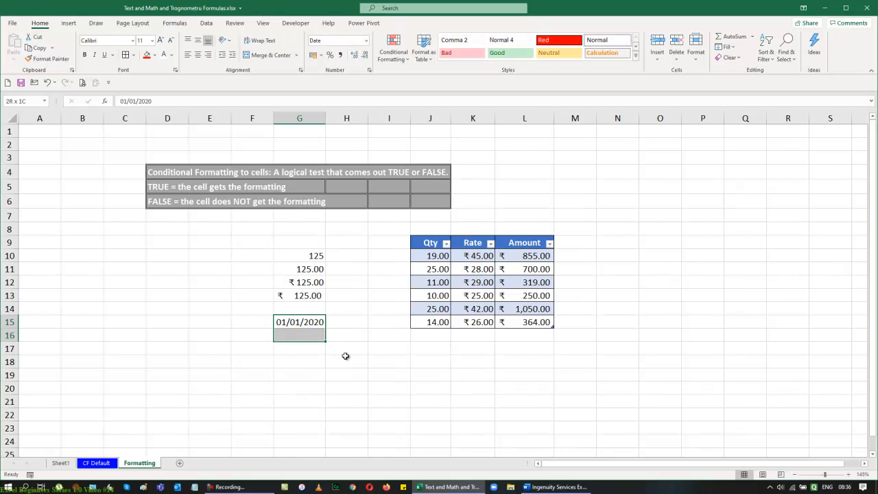
{"action": "key", "text": "ctrl+d"}
{"action": "left_click", "coordinate": [345, 356]}
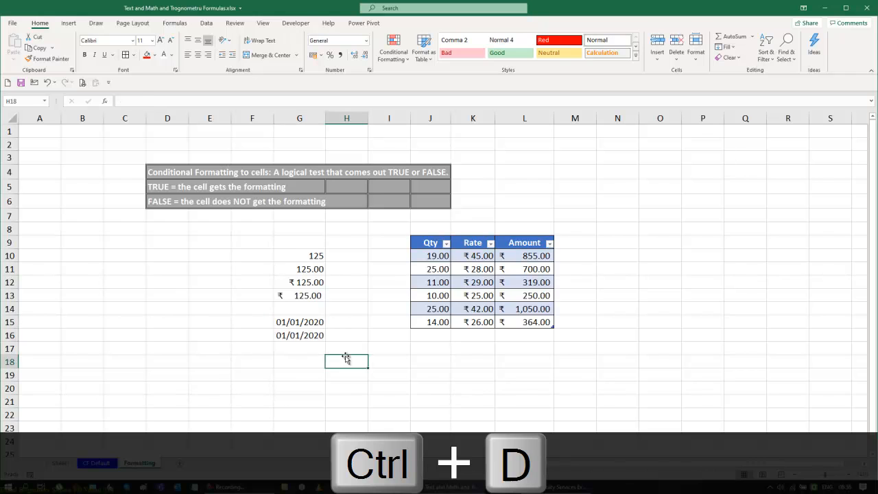
Step: Format the date in G15 with the Short Date number format
{"action": "left_click", "coordinate": [284, 324]}
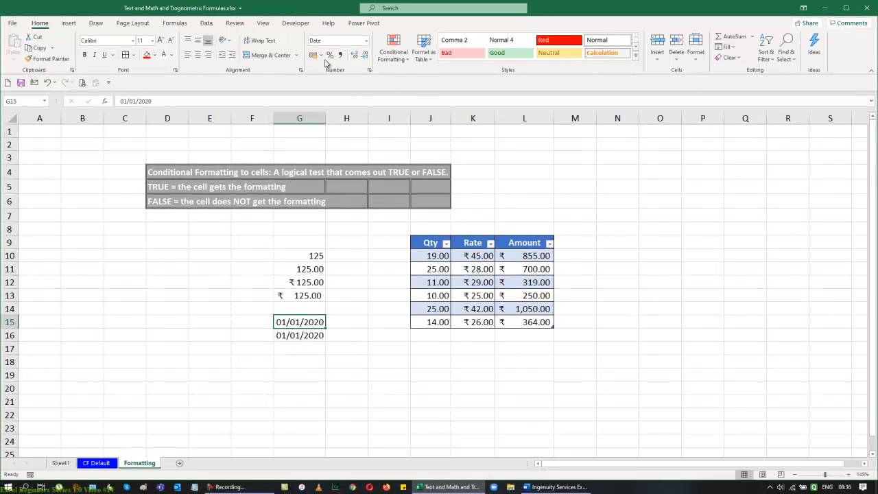
{"action": "left_click", "coordinate": [367, 41]}
{"action": "left_click", "coordinate": [362, 149]}
Step: Format the date in G16 with the Long Date number format
{"action": "left_click", "coordinate": [303, 334]}
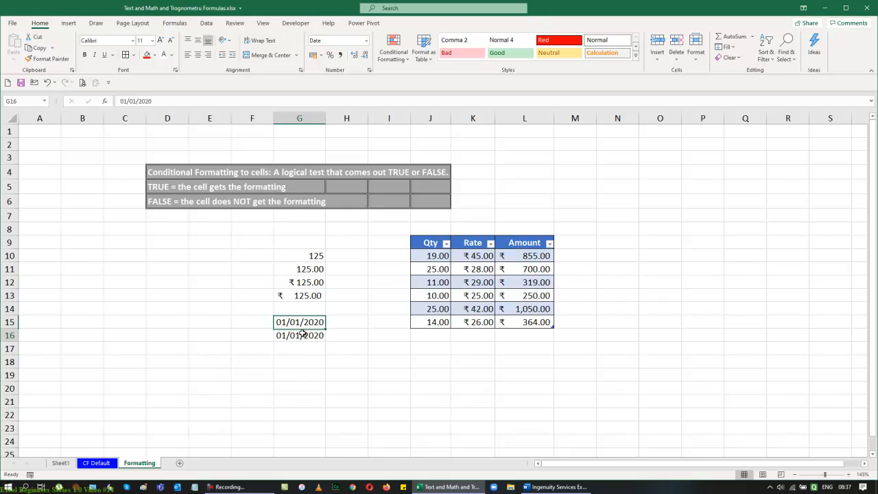
{"action": "left_click", "coordinate": [368, 41]}
{"action": "left_click", "coordinate": [363, 168]}
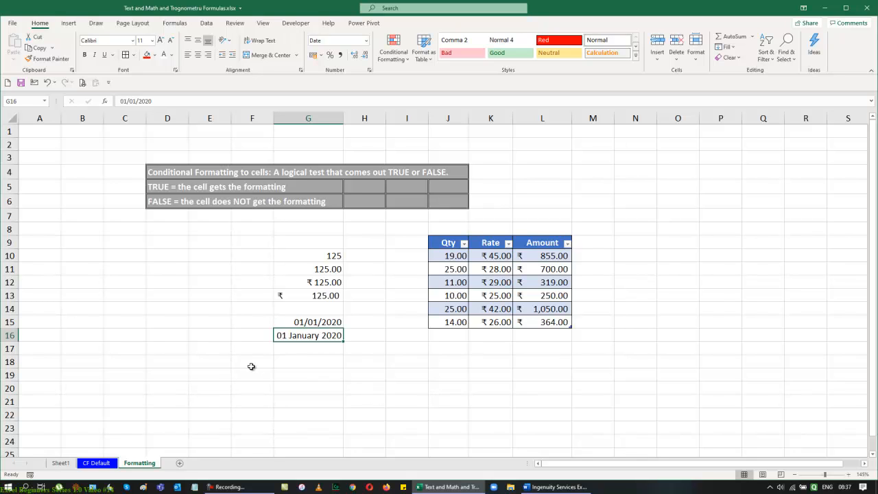
Step: Label the date rows with Short in F15, Long in F16 and Custom in F18
{"action": "left_click", "coordinate": [249, 322]}
{"action": "type", "text": "Short"}
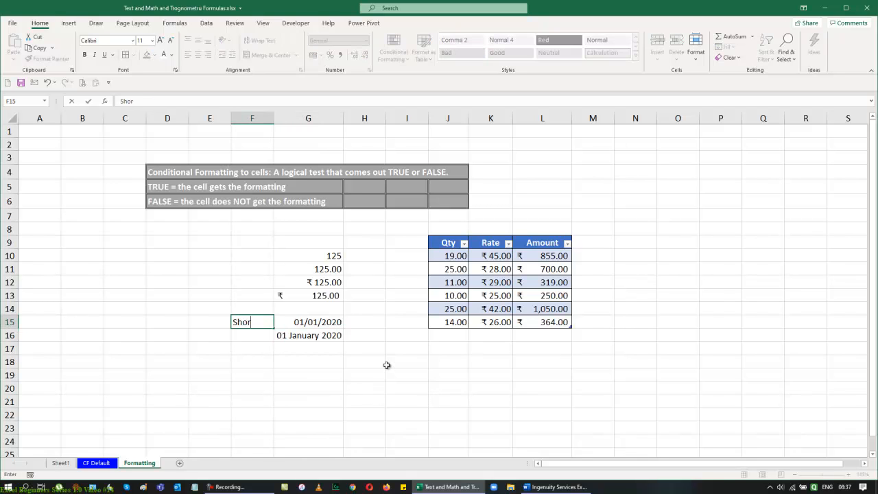
{"action": "key", "text": "Return"}
{"action": "type", "text": "Long"}
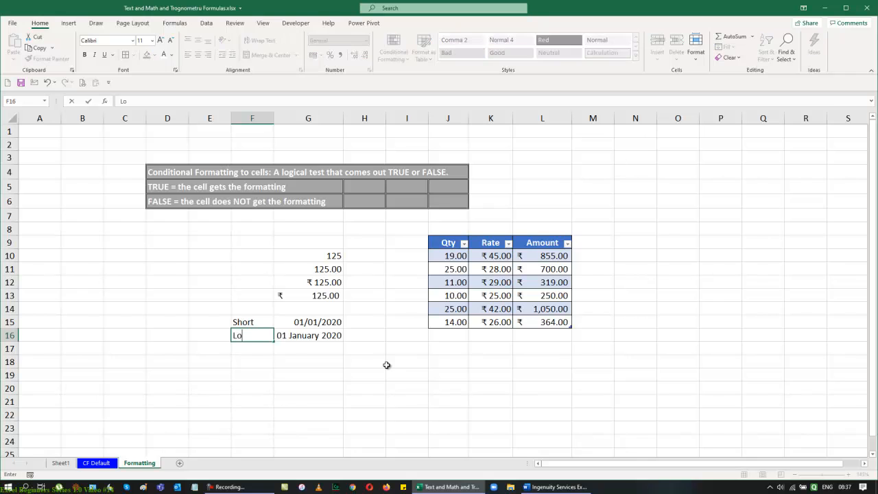
{"action": "key", "text": "Return"}
{"action": "key", "text": "Return"}
{"action": "type", "text": "CU"}
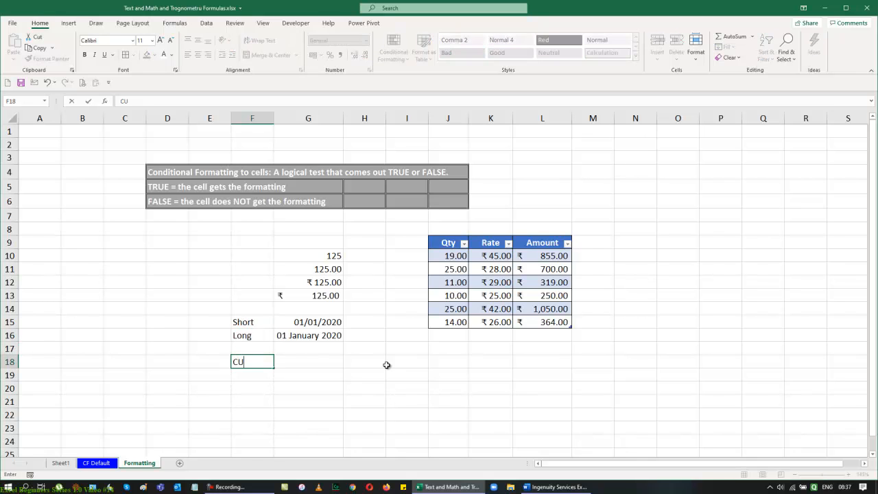
{"action": "type", "text": "stom"}
{"action": "key", "text": "Return"}
Step: Enter the text DDDD, DD, MMM, YYY in G18 beside the Custom label
{"action": "key", "text": "Up"}
{"action": "key", "text": "Right"}
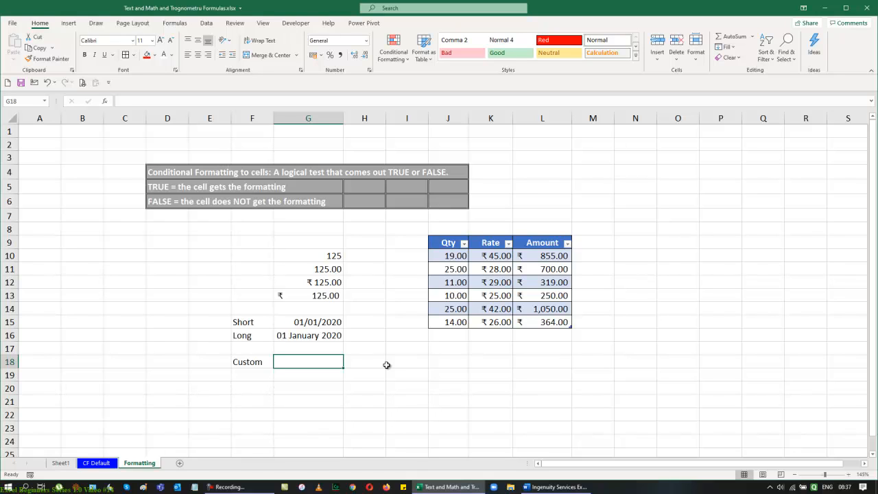
{"action": "type", "text": "DDDD"}
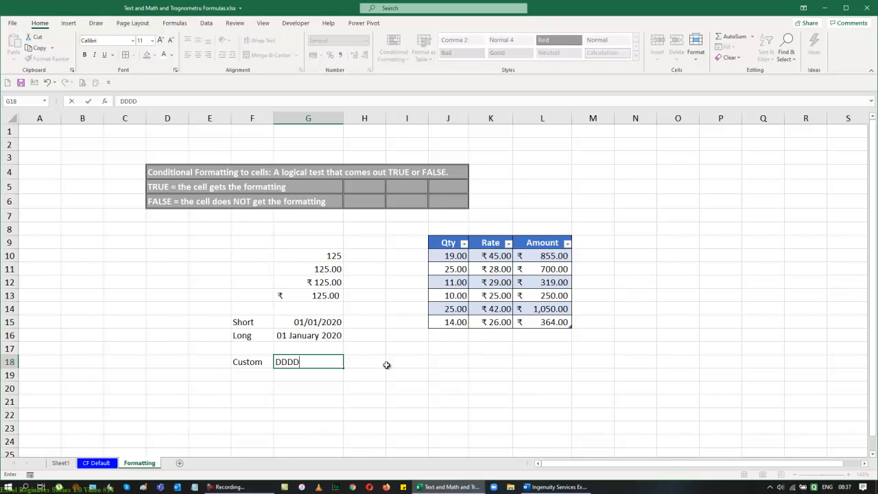
{"action": "type", "text": ", DD, MMM, YYY"}
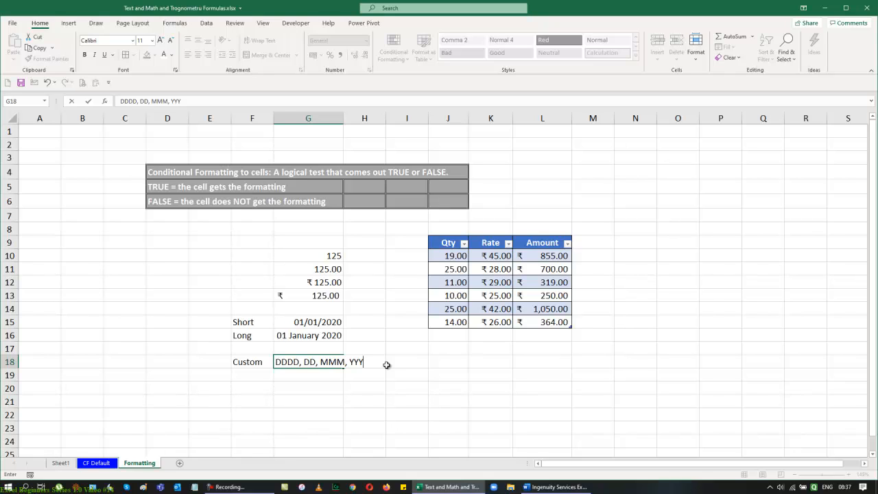
{"action": "key", "text": "Return"}
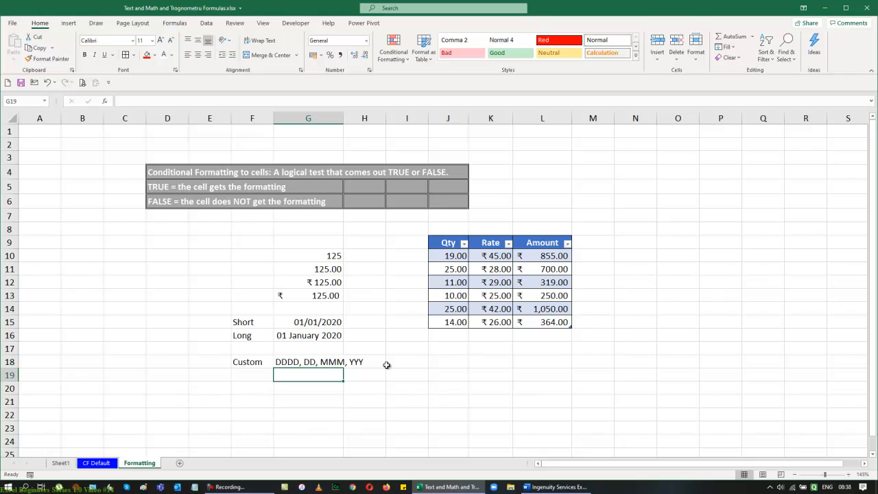
Step: Copy the short date cell G15
{"action": "key", "text": "Up"}
{"action": "key", "text": "Up"}
{"action": "key", "text": "Up"}
{"action": "key", "text": "Up"}
{"action": "key", "text": "Up"}
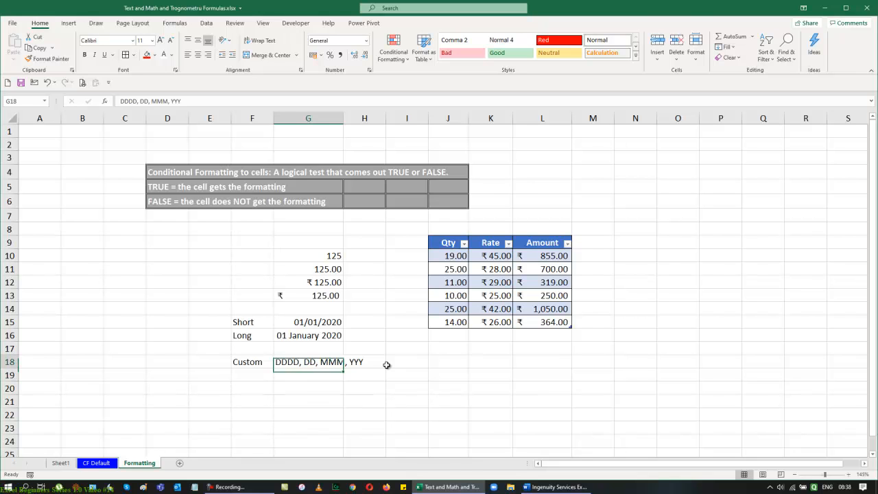
{"action": "key", "text": "Down"}
{"action": "key", "text": "ctrl+c"}
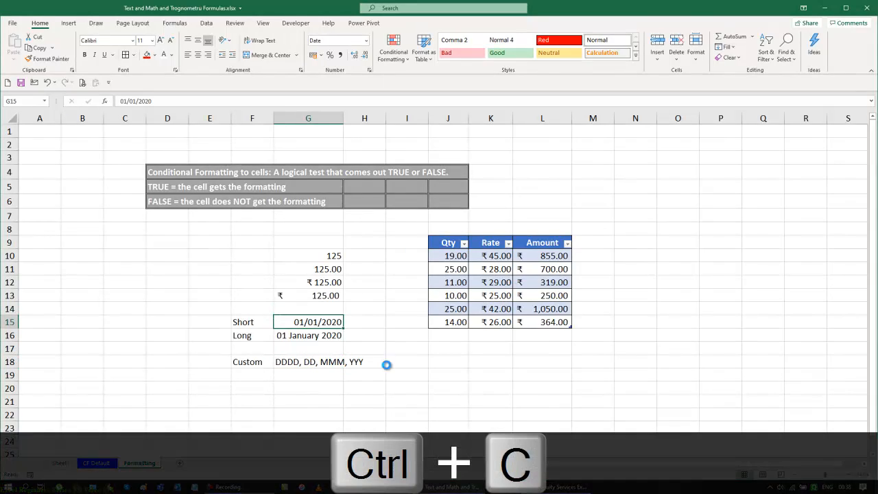
Step: Paste the copied short date into G19 below the Custom text
{"action": "key", "text": "Down"}
{"action": "key", "text": "Down"}
{"action": "key", "text": "Down"}
{"action": "key", "text": "Down"}
{"action": "key", "text": "ctrl+v"}
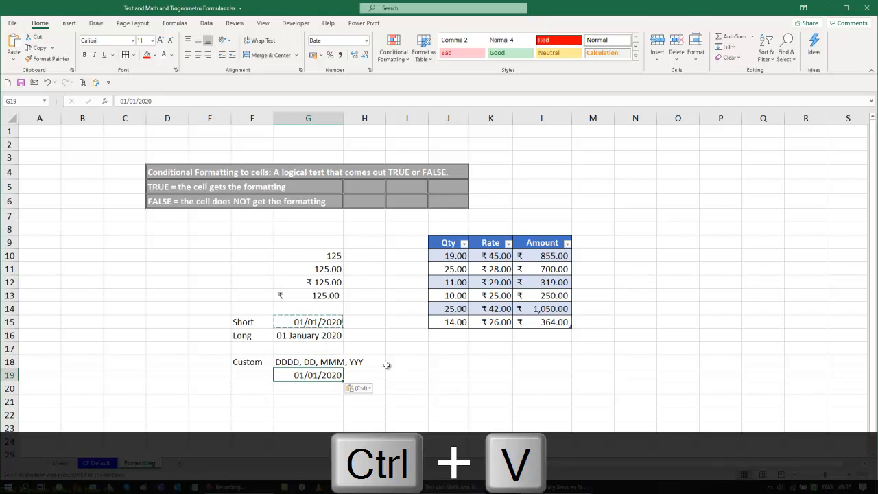
{"action": "key", "text": "Escape"}
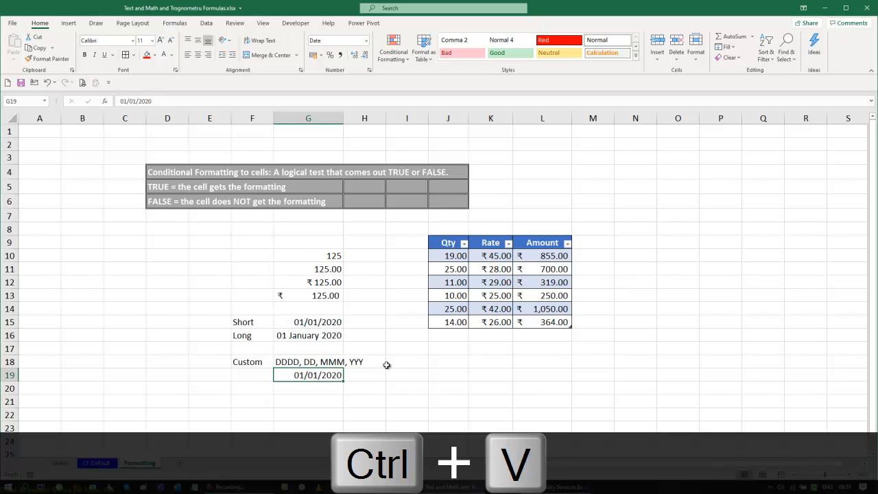
Step: Enter the note Ctrl 1 in J19
{"action": "left_click", "coordinate": [452, 375]}
{"action": "type", "text": "C"}
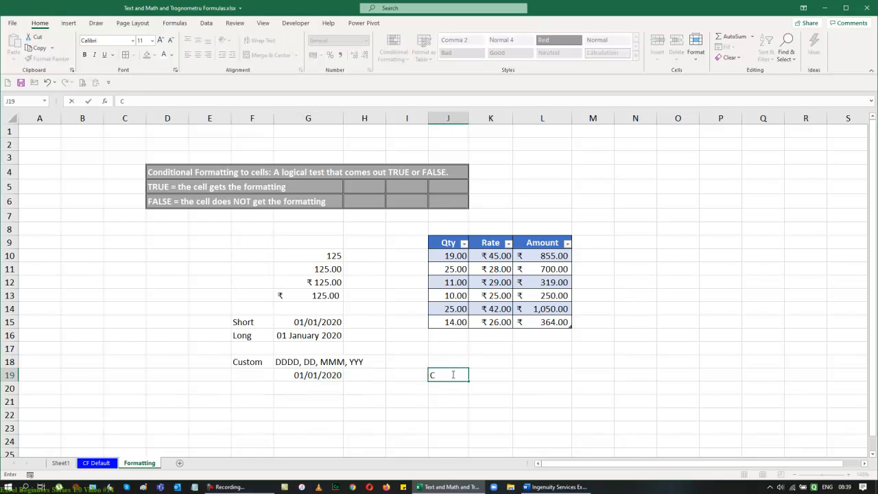
{"action": "type", "text": "trl 1"}
{"action": "key", "text": "Return"}
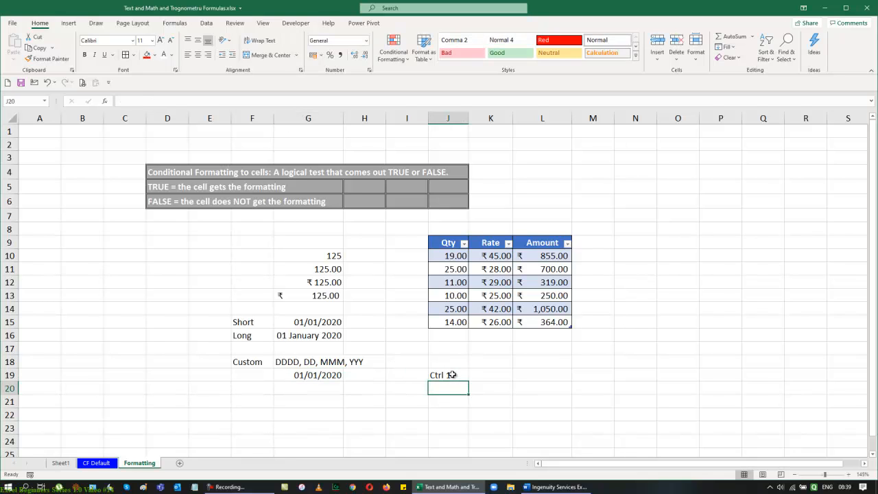
Step: Try opening the Format Cells dialog for G19, closing it without applying a format
{"action": "key", "text": "Up"}
{"action": "key", "text": "Left"}
{"action": "key", "text": "Left"}
{"action": "key", "text": "Left"}
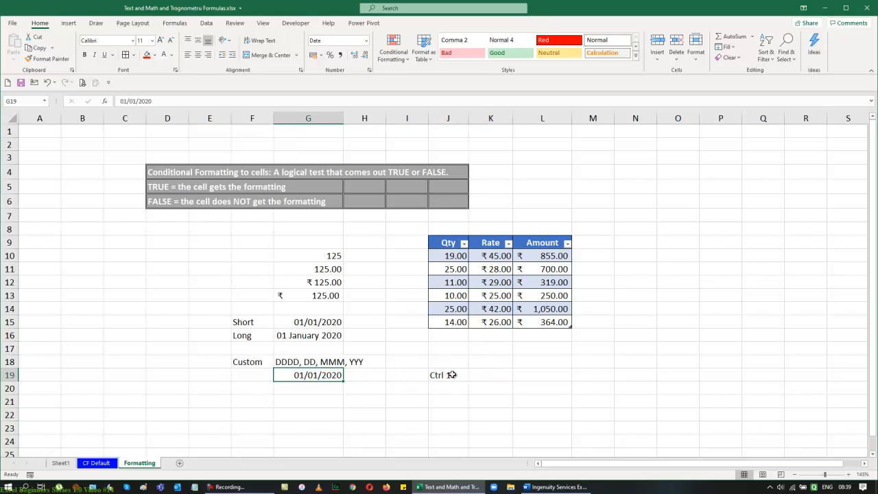
{"action": "key", "text": "ctrl+1"}
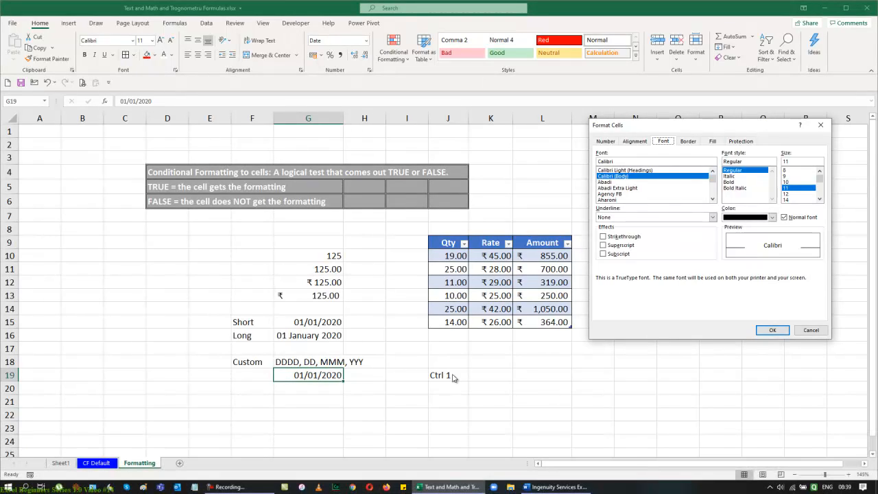
{"action": "left_click", "coordinate": [803, 332]}
{"action": "right_click", "coordinate": [316, 375]}
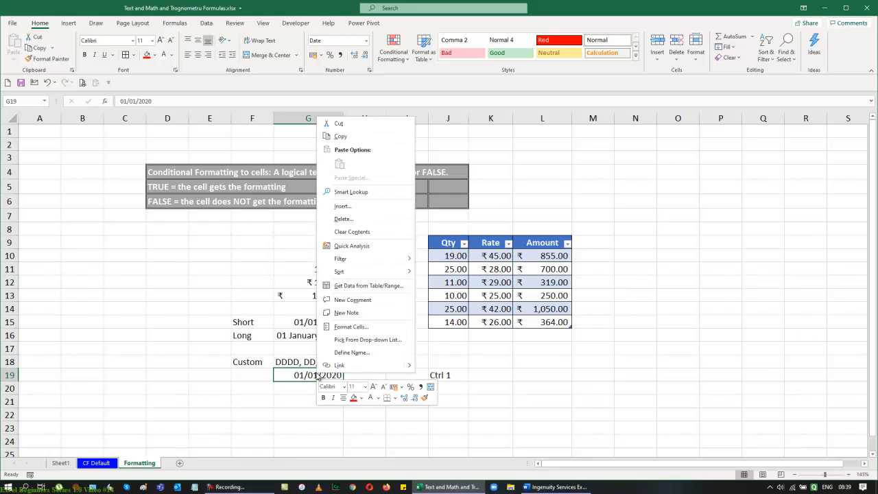
{"action": "left_click", "coordinate": [343, 328]}
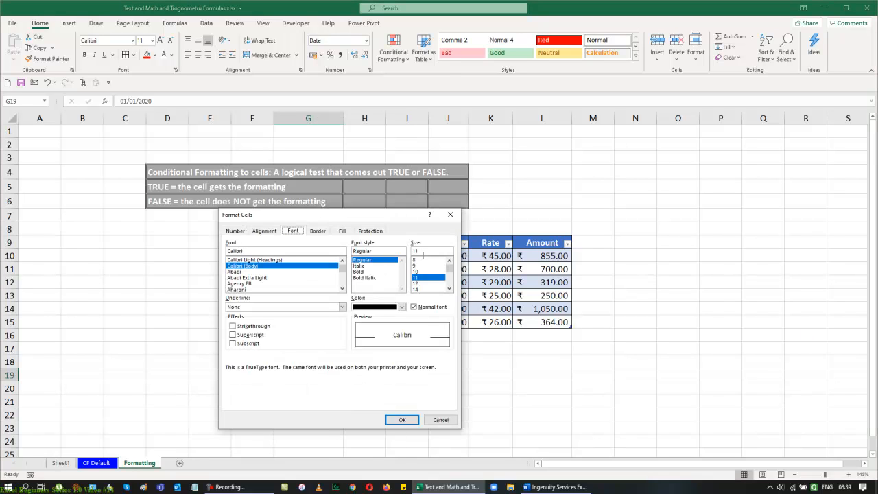
{"action": "left_click", "coordinate": [450, 214]}
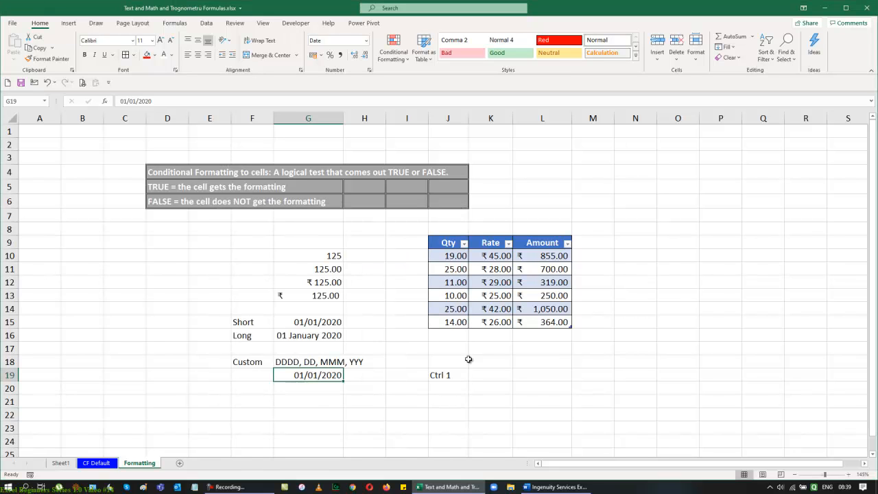
{"action": "right_click", "coordinate": [324, 378]}
{"action": "left_click", "coordinate": [594, 369]}
{"action": "key", "text": "ctrl+1"}
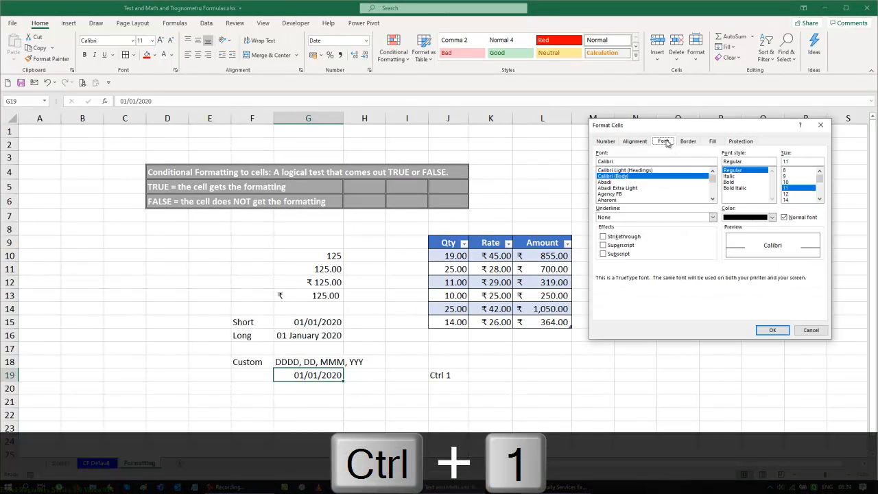
{"action": "left_click", "coordinate": [605, 142]}
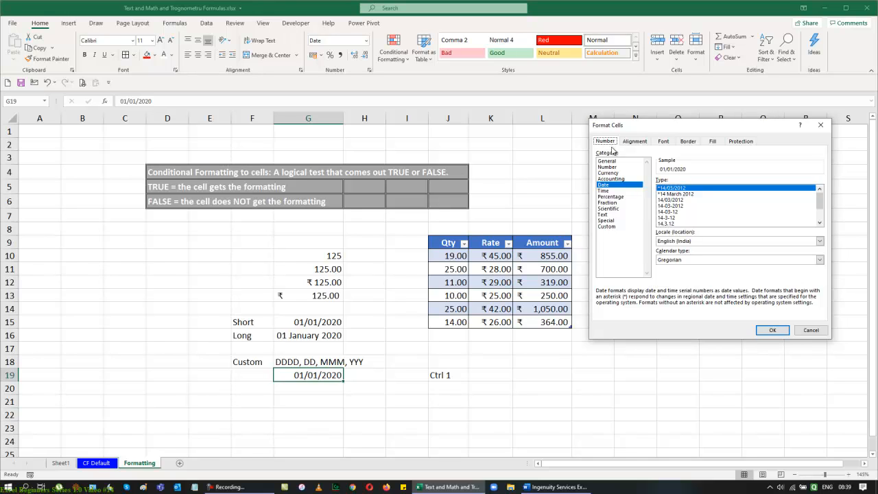
{"action": "left_click", "coordinate": [615, 230]}
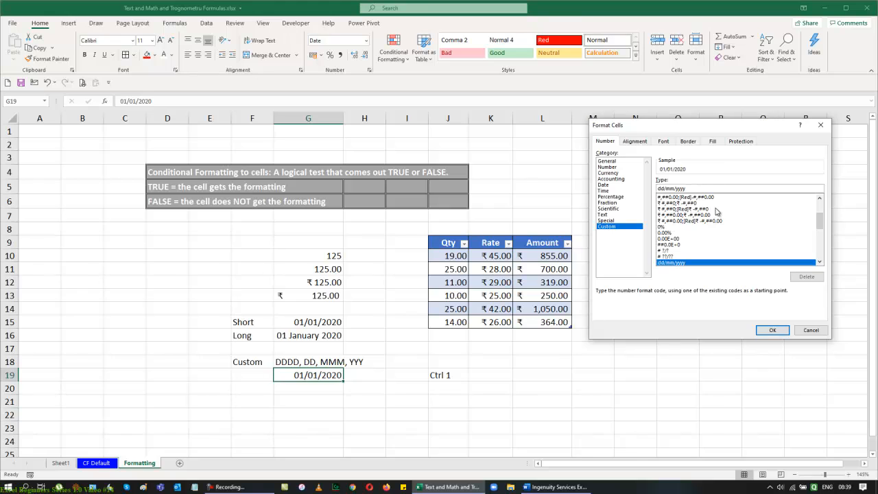
{"action": "key", "text": "BackSpace"}
{"action": "left_click", "coordinate": [773, 330]}
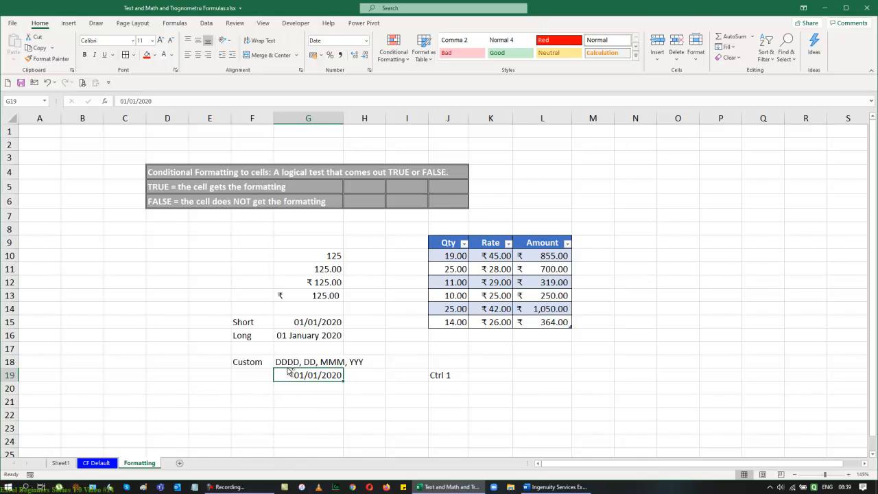
Step: Apply the custom date format ddd, dd-mmm-yyyy to G19 and autofit column G
{"action": "key", "text": "ctrl+1"}
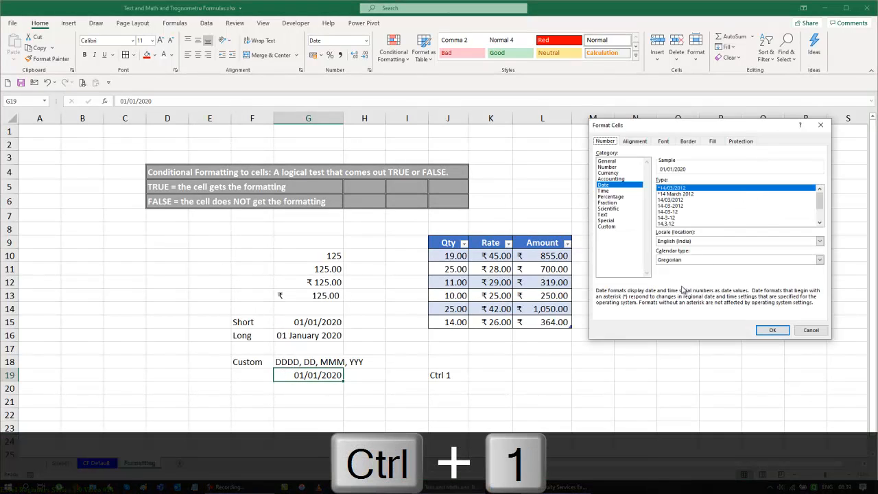
{"action": "left_click", "coordinate": [632, 227]}
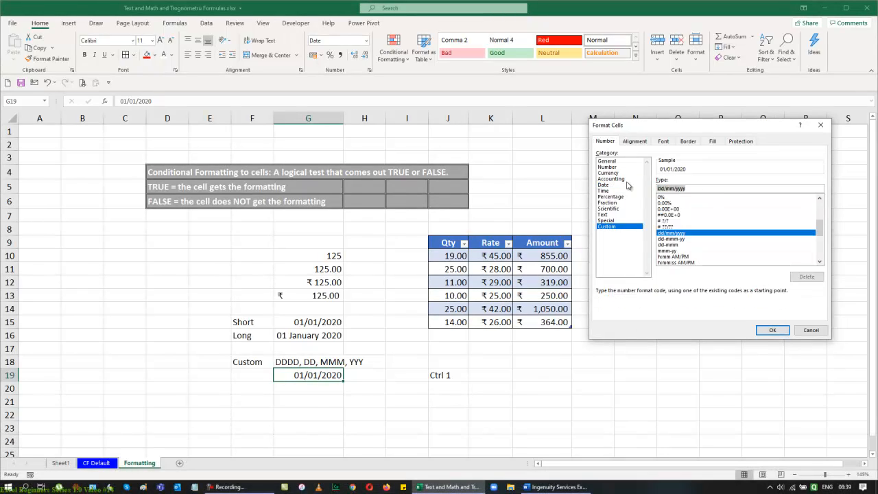
{"action": "key", "text": "BackSpace"}
{"action": "type", "text": "DDDD"}
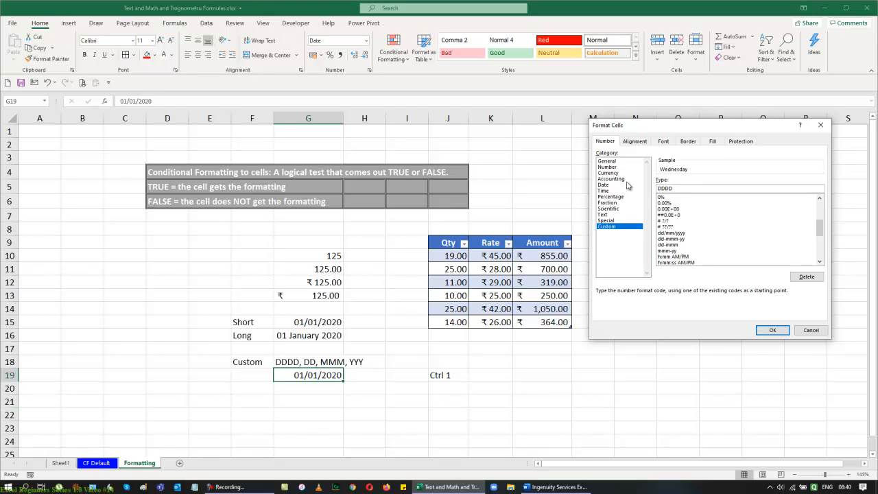
{"action": "key", "text": "BackSpace"}
{"action": "type", "text": ", D"}
{"action": "type", "text": "D,"}
{"action": "type", "text": "MMM-"}
{"action": "type", "text": "YYY"}
{"action": "key", "text": "Return"}
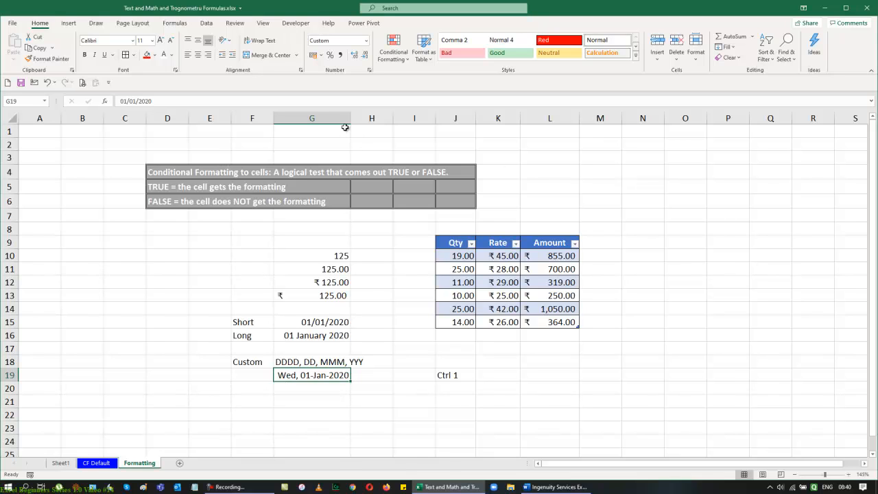
{"action": "double_click", "coordinate": [351, 118]}
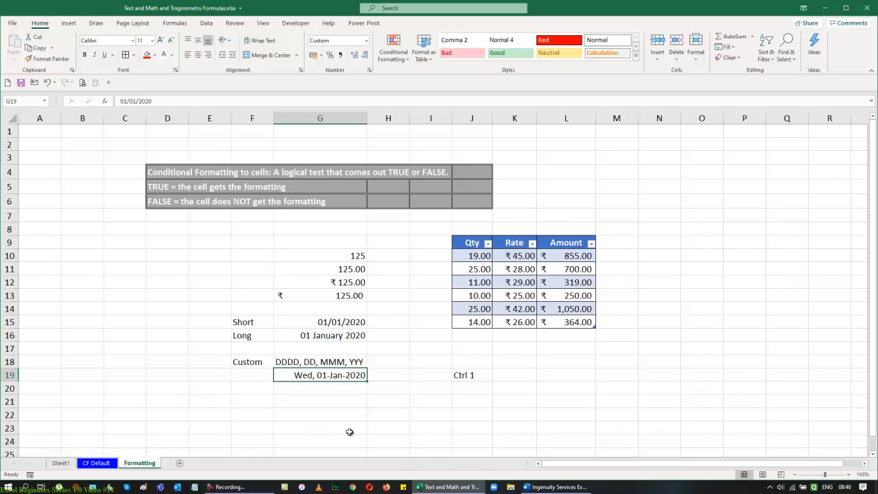
Step: Enter the date 1-1-2020 in L19
{"action": "left_click", "coordinate": [570, 375]}
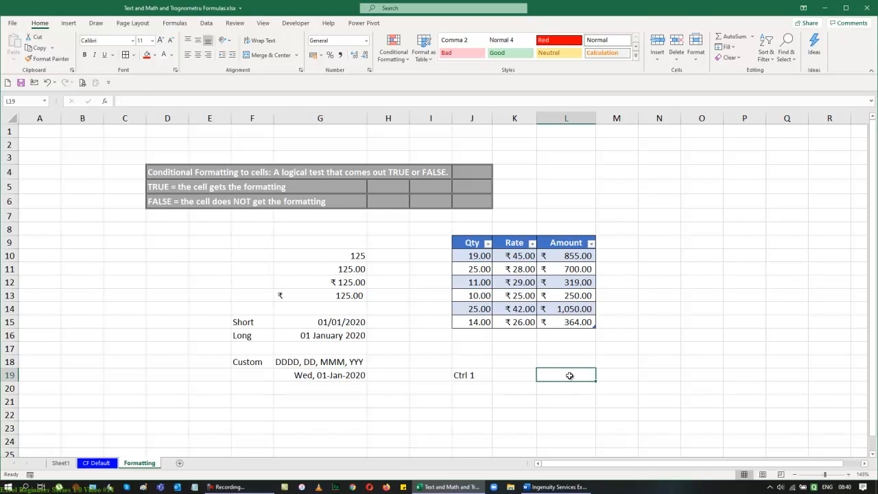
{"action": "type", "text": "1-1-2020"}
{"action": "key", "text": "Return"}
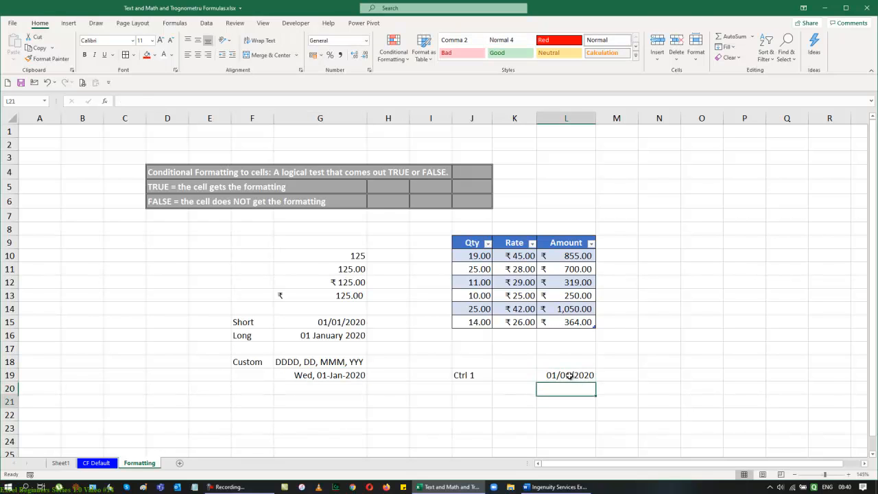
Step: Apply the saved ddd, dd-mmm-yyyy custom format to L19, then undo it
{"action": "left_click", "coordinate": [571, 375]}
{"action": "key", "text": "ctrl+1"}
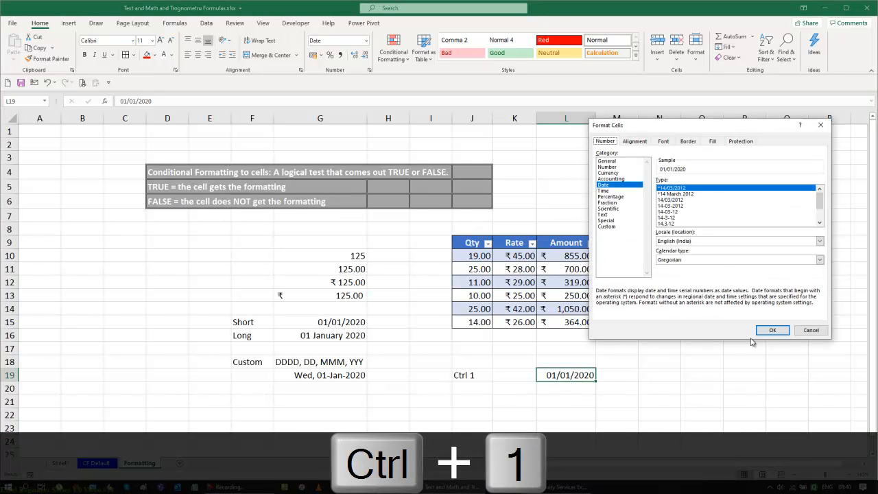
{"action": "left_click", "coordinate": [614, 227]}
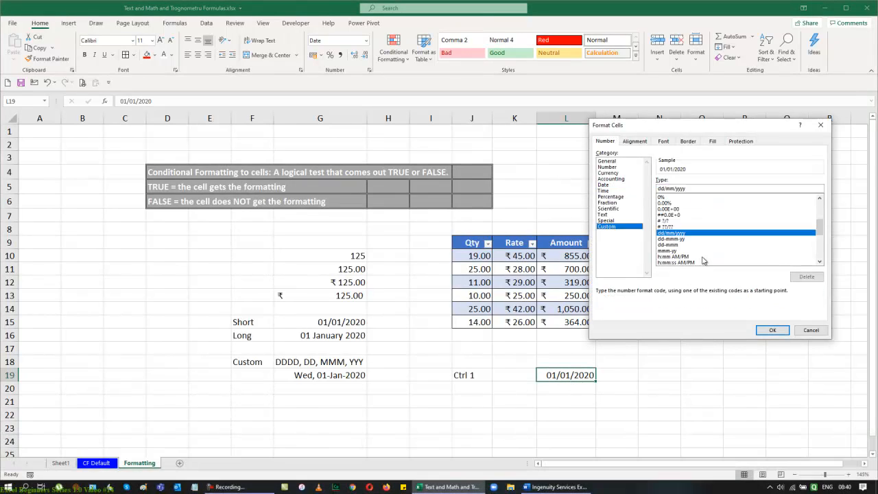
{"action": "left_click_drag", "start_coordinate": [818, 234], "coordinate": [819, 253]}
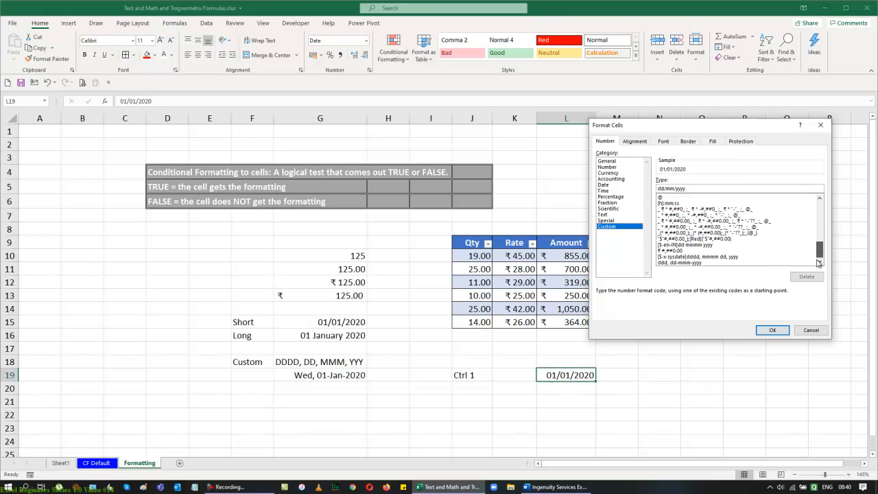
{"action": "left_click", "coordinate": [694, 263]}
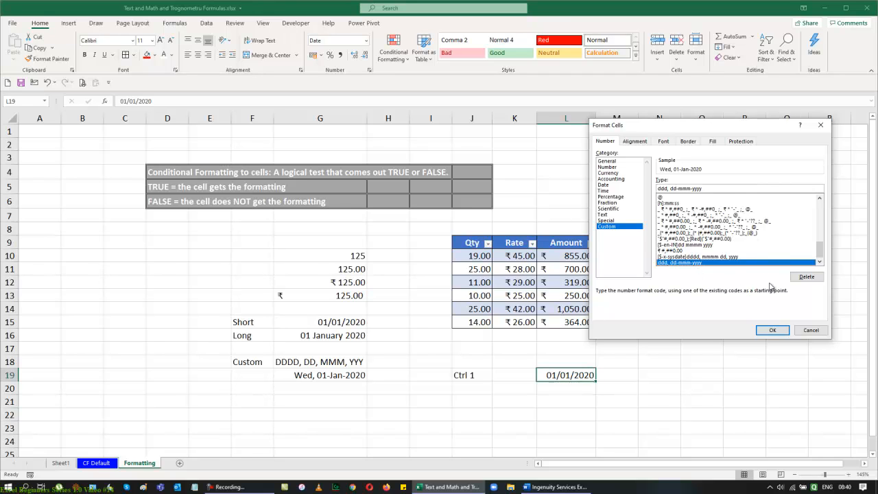
{"action": "left_click", "coordinate": [776, 330]}
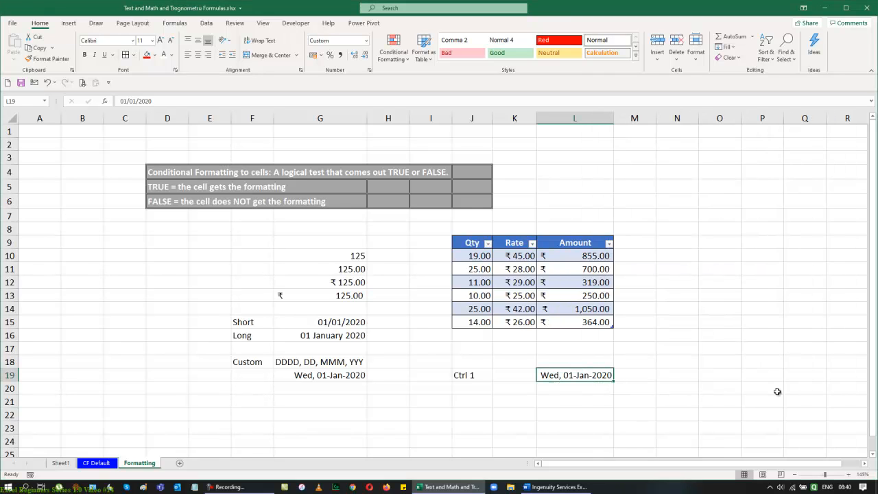
{"action": "key", "text": "ctrl+z"}
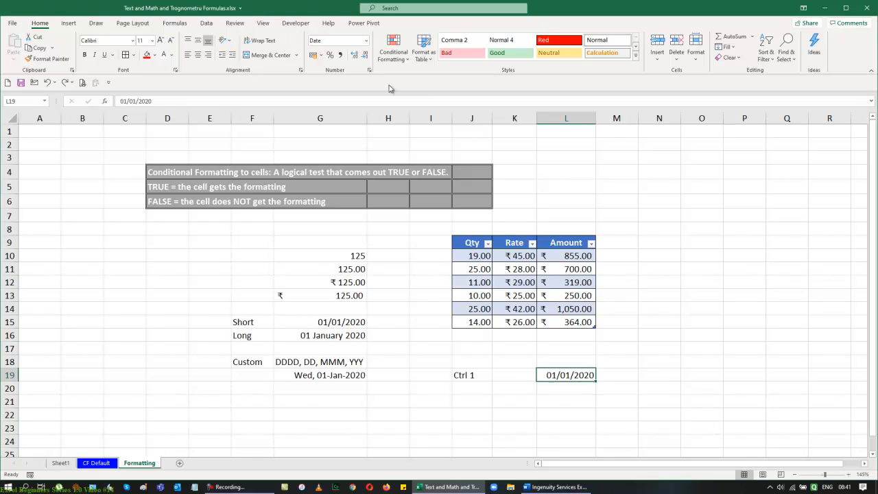
{"action": "left_click", "coordinate": [366, 42]}
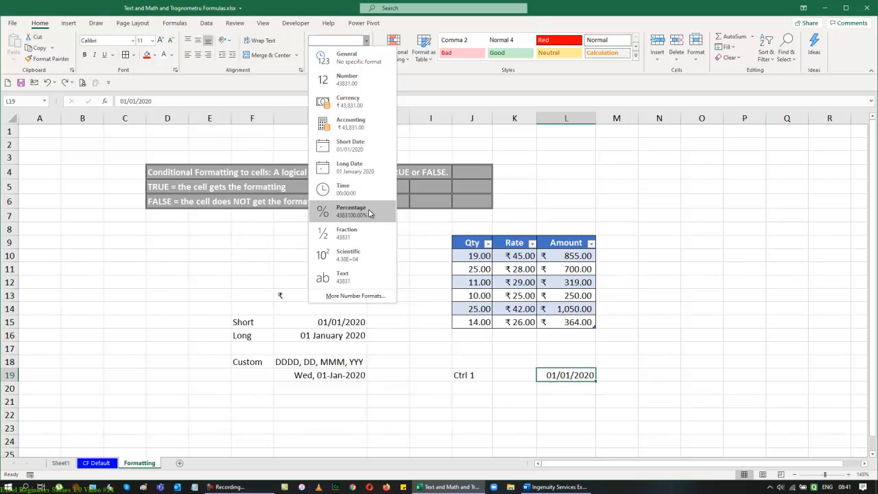
Step: Enter the time 19:33 in C14 and apply the Time number format to it
{"action": "left_click", "coordinate": [129, 309]}
{"action": "left_click", "coordinate": [130, 308]}
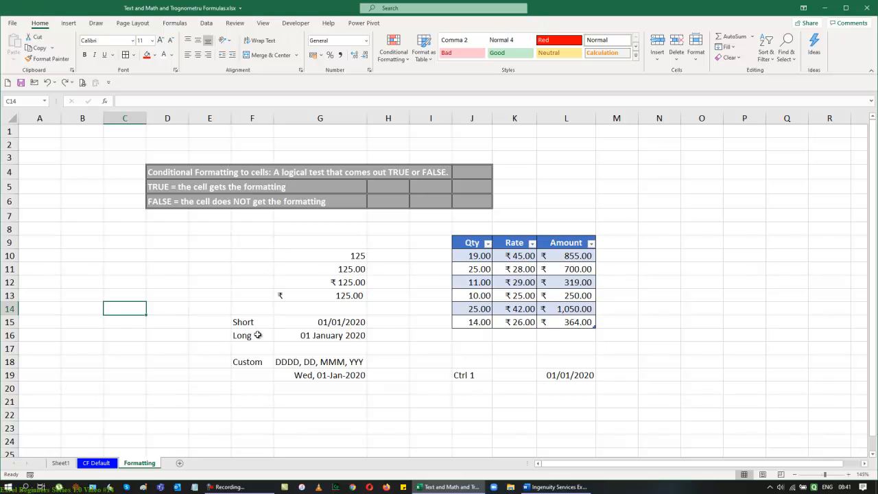
{"action": "type", "text": "19:3"}
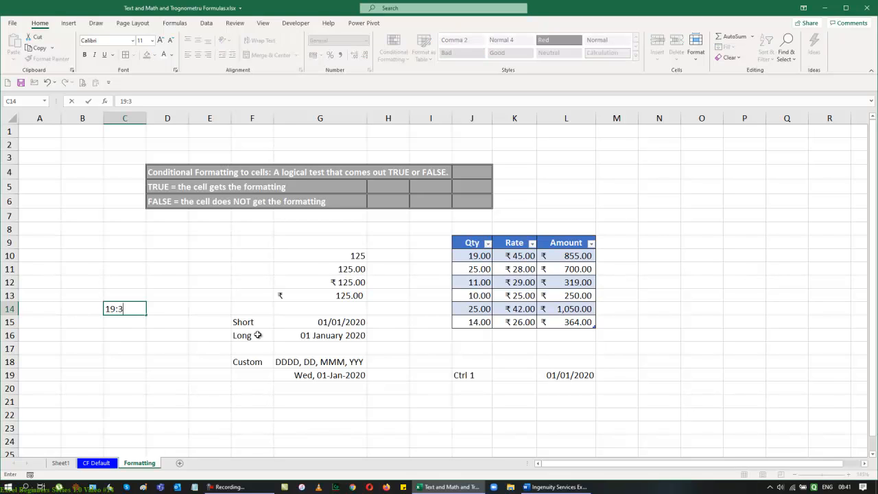
{"action": "type", "text": "3"}
{"action": "key", "text": "Return"}
{"action": "key", "text": "Up"}
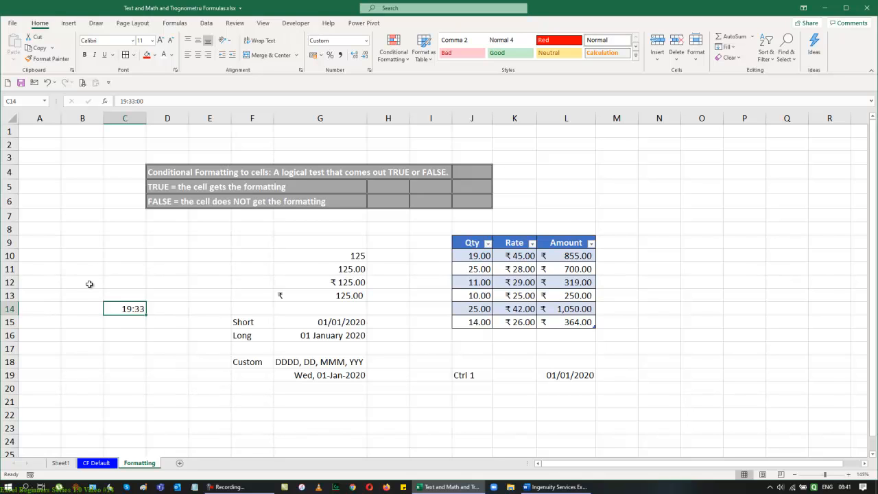
{"action": "left_click", "coordinate": [365, 43]}
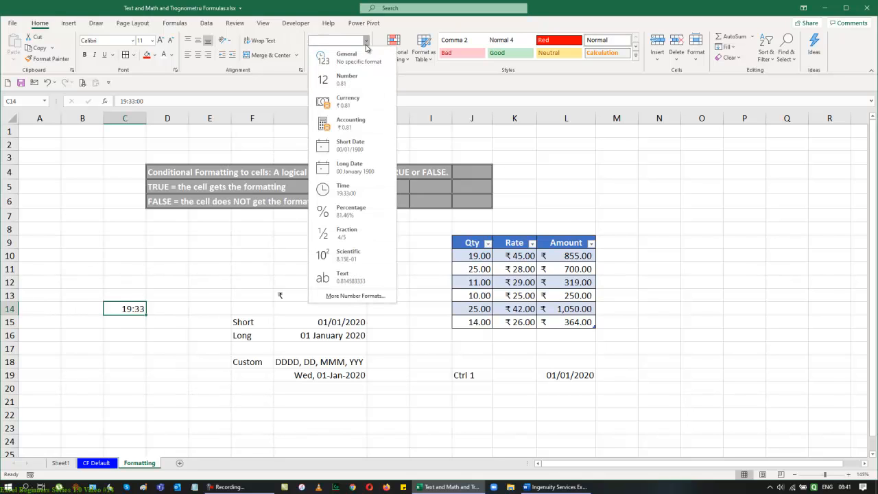
{"action": "left_click", "coordinate": [358, 191]}
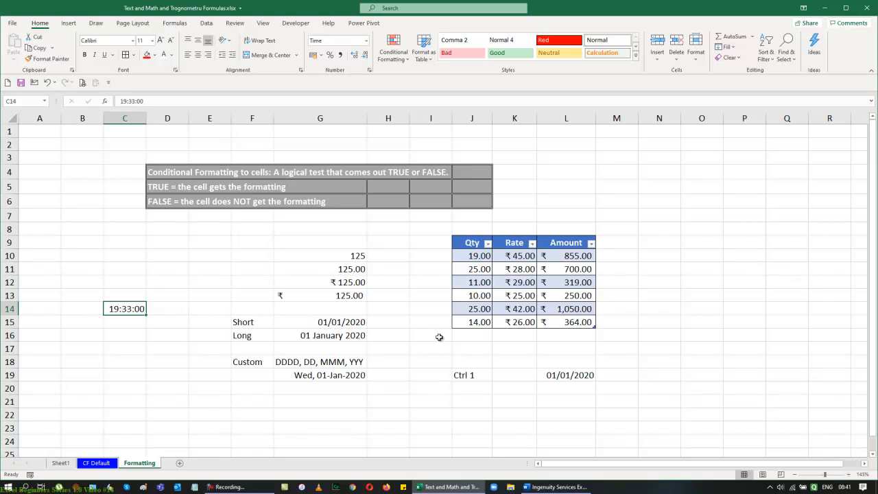
Step: Label the time with Time in C13
{"action": "key", "text": "Up"}
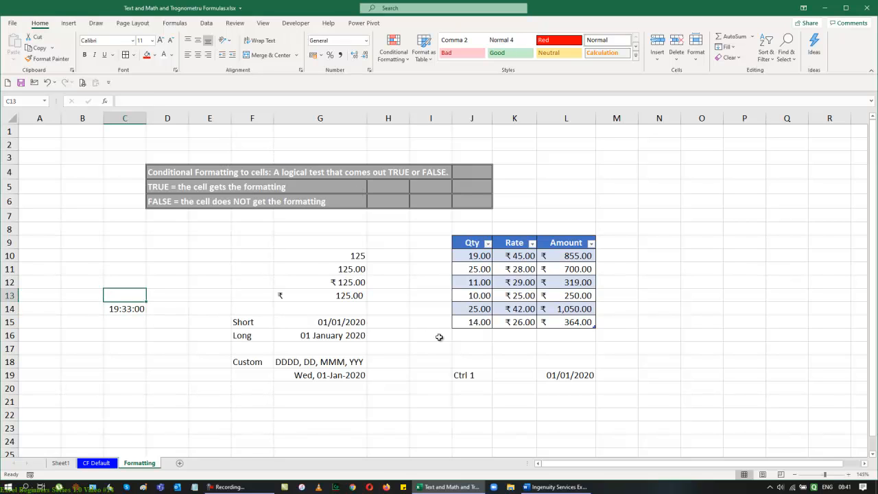
{"action": "type", "text": "Time"}
{"action": "key", "text": "Return"}
Step: Label C16 as Percentage and enter 0.01 in C17
{"action": "key", "text": "Down"}
{"action": "key", "text": "Down"}
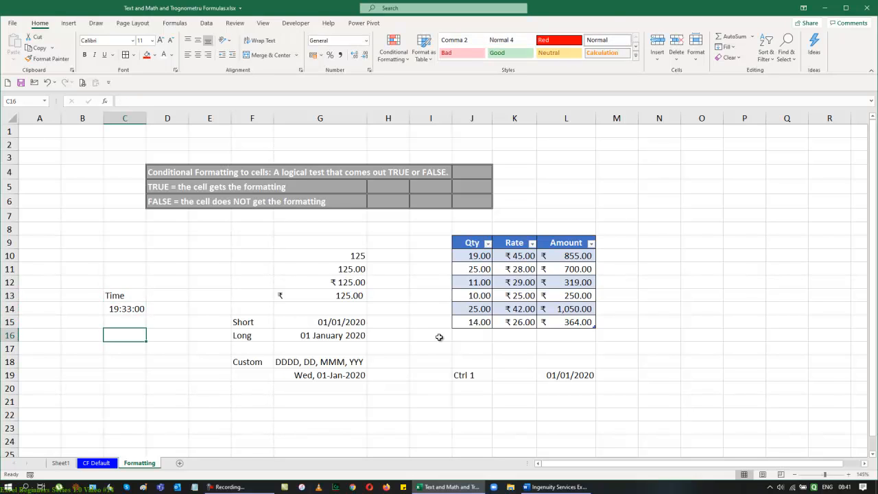
{"action": "type", "text": "Per"}
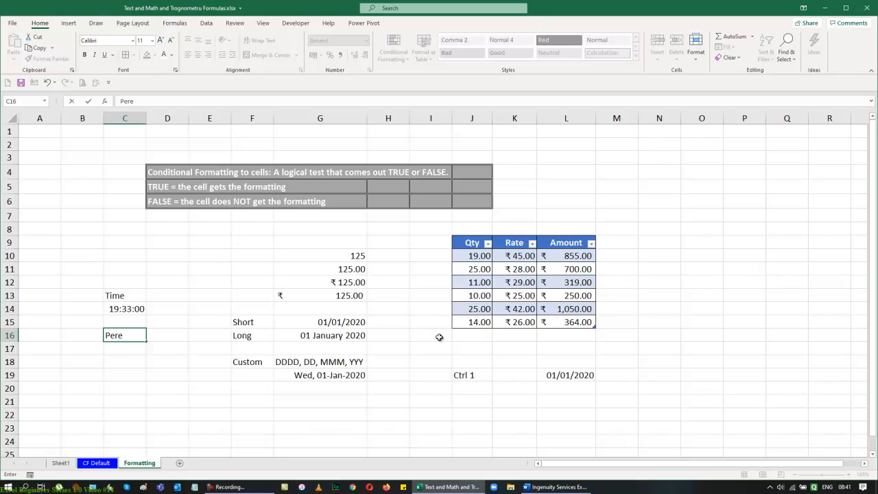
{"action": "type", "text": "centage"}
{"action": "key", "text": "Return"}
{"action": "type", "text": "0.01"}
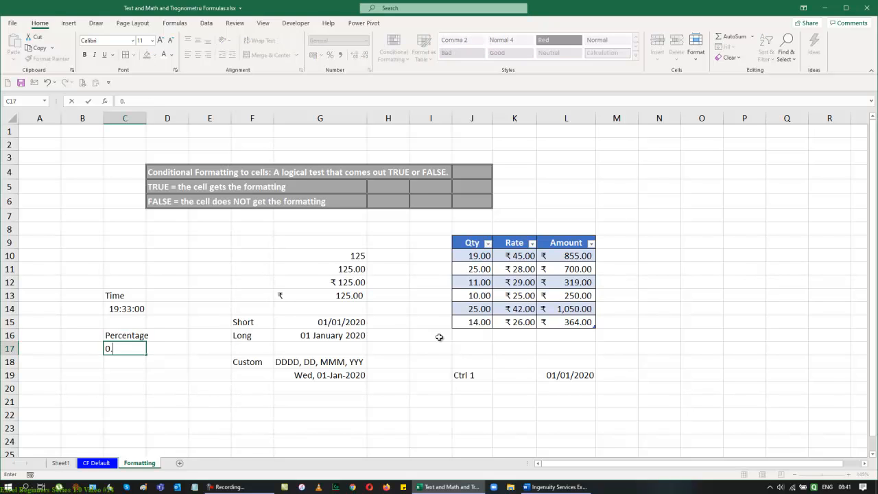
{"action": "key", "text": "Return"}
{"action": "key", "text": "Up"}
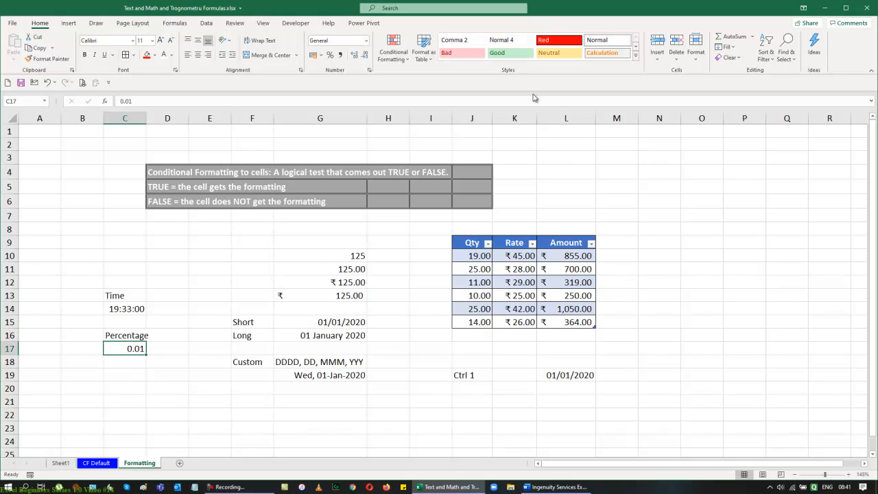
Step: Apply the Percentage format and then Percent Style to C17, undoing each
{"action": "left_click", "coordinate": [365, 41]}
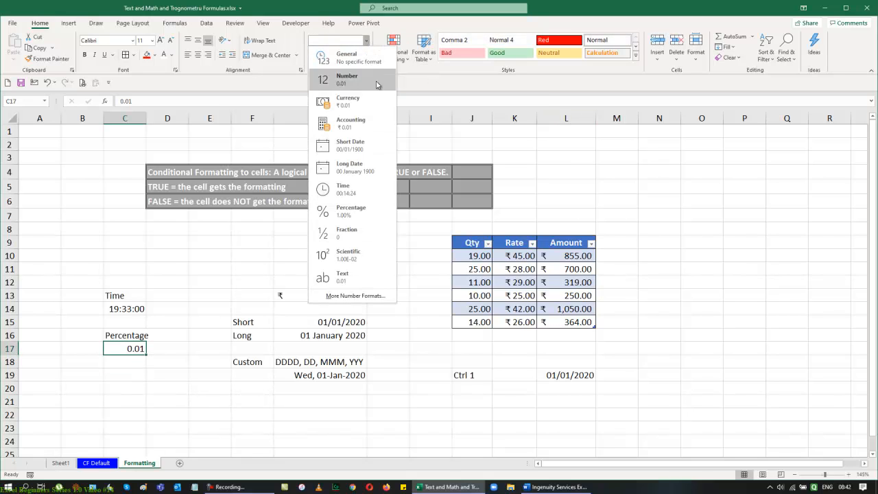
{"action": "left_click", "coordinate": [359, 214]}
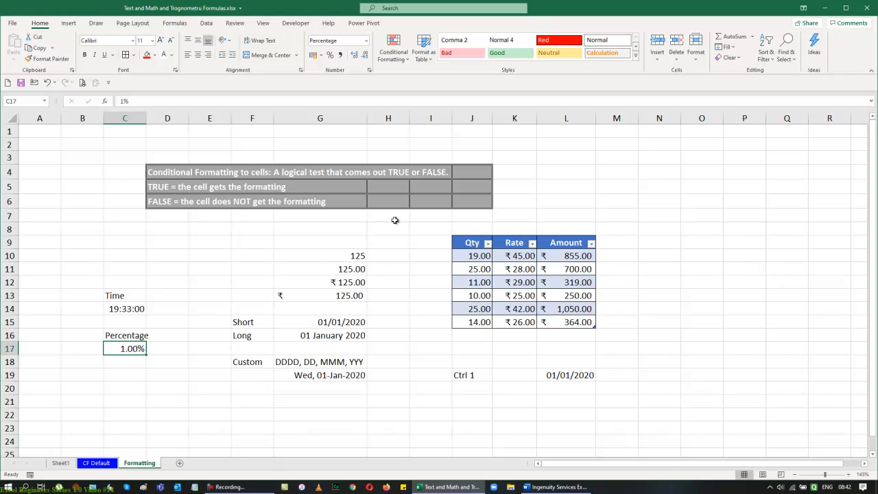
{"action": "key", "text": "ctrl+z"}
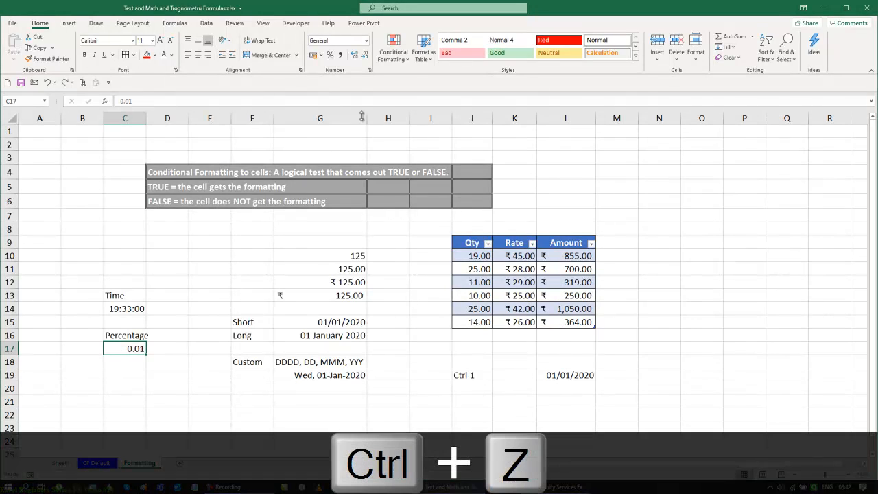
{"action": "left_click", "coordinate": [334, 59]}
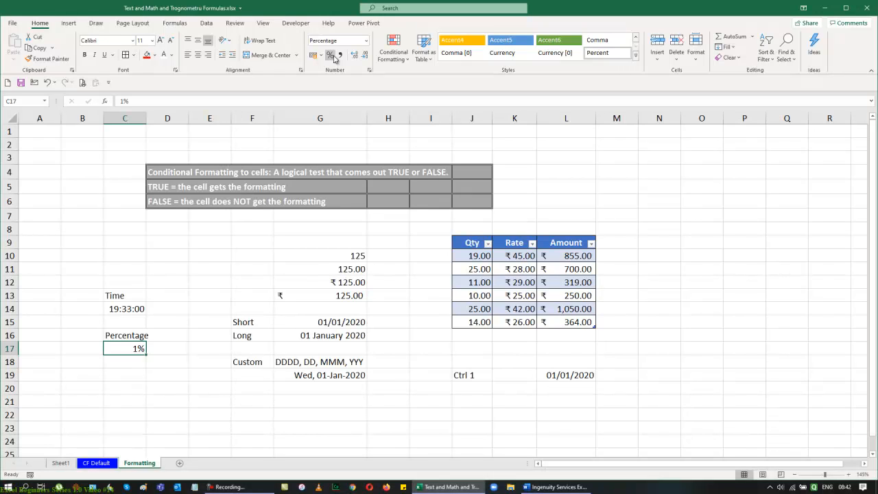
{"action": "key", "text": "ctrl+z"}
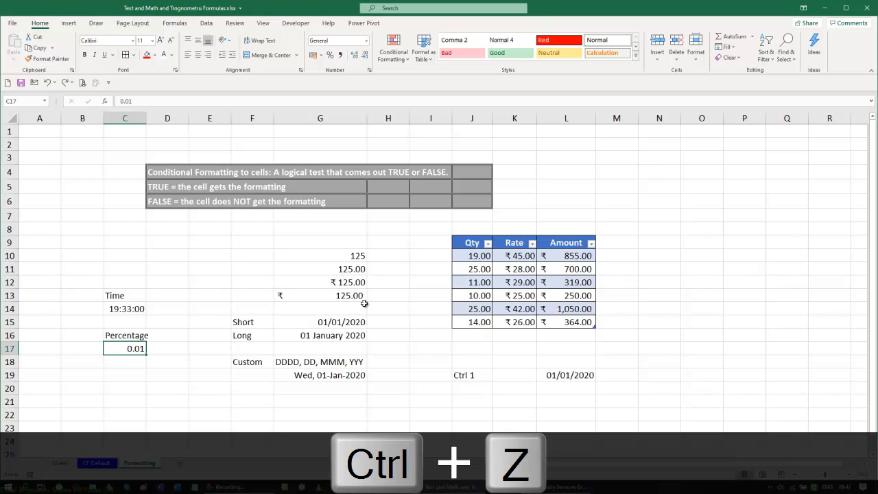
Step: Copy the 125 in G10 into O10:O11 and P10:P11, and apply the Accounting format to O10:O11
{"action": "left_click", "coordinate": [341, 257]}
{"action": "key", "text": "ctrl+v"}
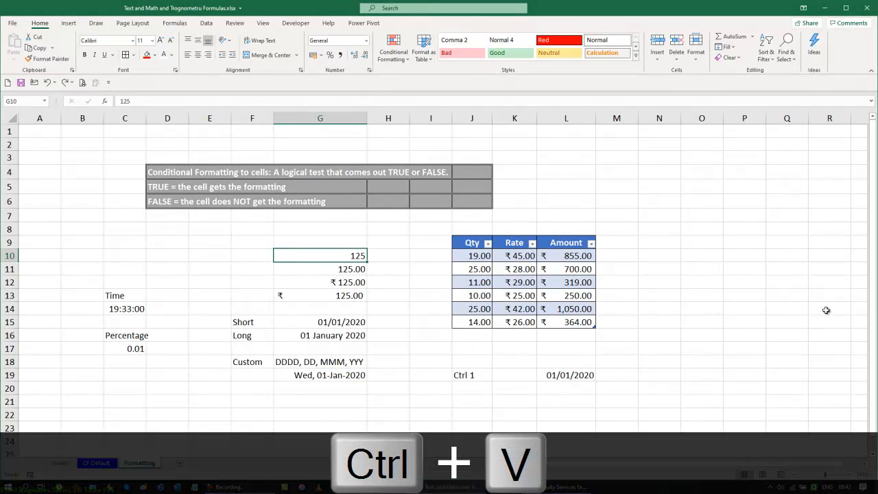
{"action": "key", "text": "ctrl+c"}
{"action": "left_click_drag", "start_coordinate": [723, 251], "coordinate": [704, 269]}
{"action": "key", "text": "ctrl+v"}
{"action": "left_click", "coordinate": [738, 333]}
{"action": "left_click", "coordinate": [314, 55]}
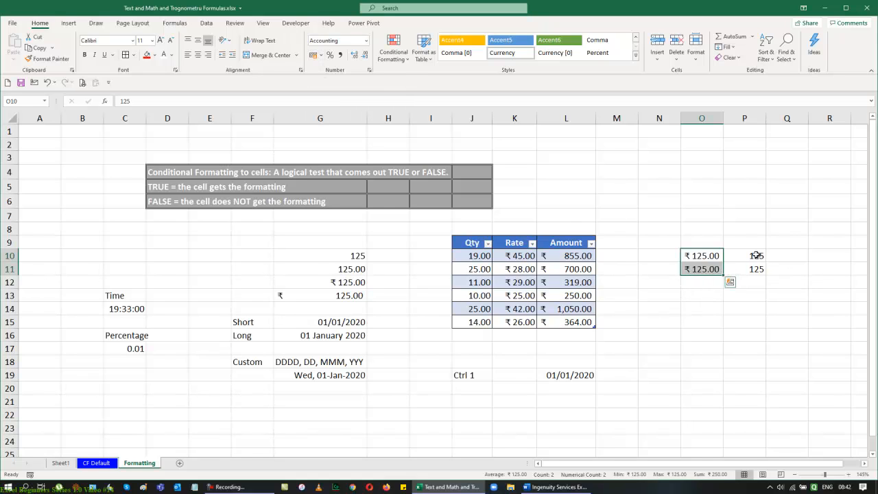
Step: Apply Comma style to P10:P11
{"action": "left_click_drag", "start_coordinate": [755, 253], "coordinate": [757, 269]}
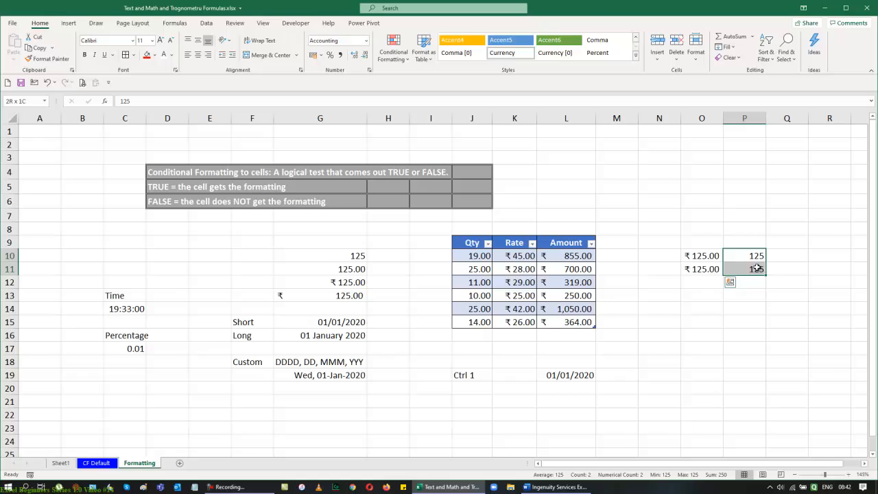
{"action": "left_click", "coordinate": [339, 60]}
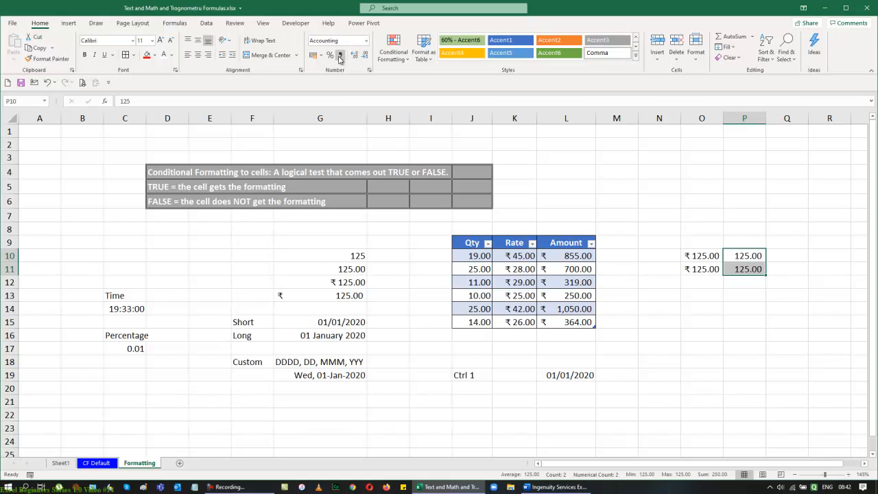
{"action": "left_click", "coordinate": [335, 271]}
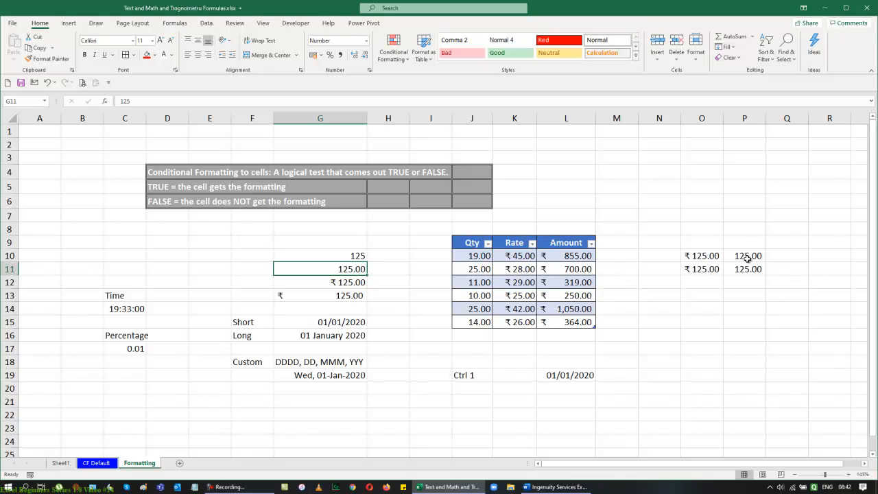
Step: Increase the decimals of P10:P11 twice, then decrease them four times to show no decimals
{"action": "left_click_drag", "start_coordinate": [749, 258], "coordinate": [749, 268]}
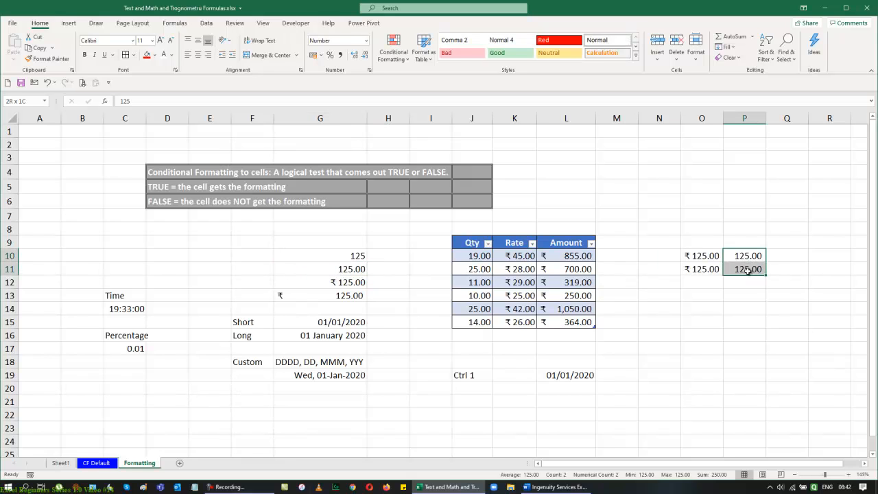
{"action": "left_click", "coordinate": [354, 55]}
{"action": "left_click", "coordinate": [354, 55]}
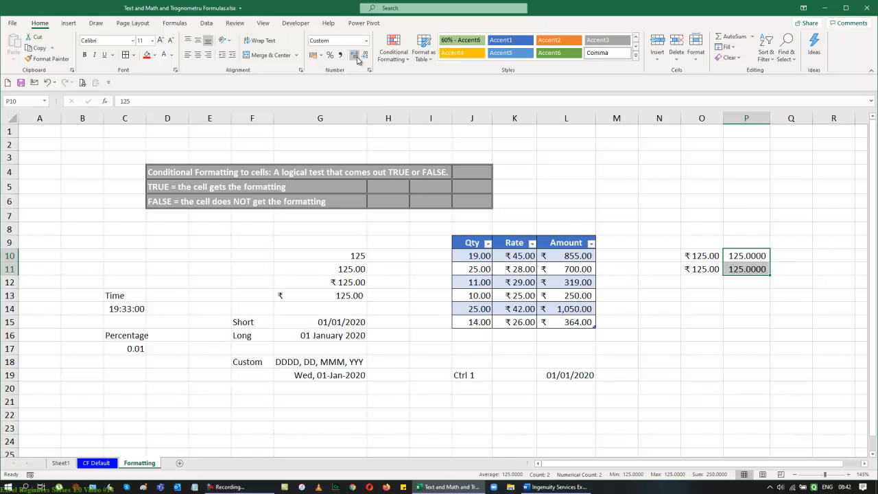
{"action": "left_click", "coordinate": [366, 56]}
{"action": "left_click", "coordinate": [366, 57]}
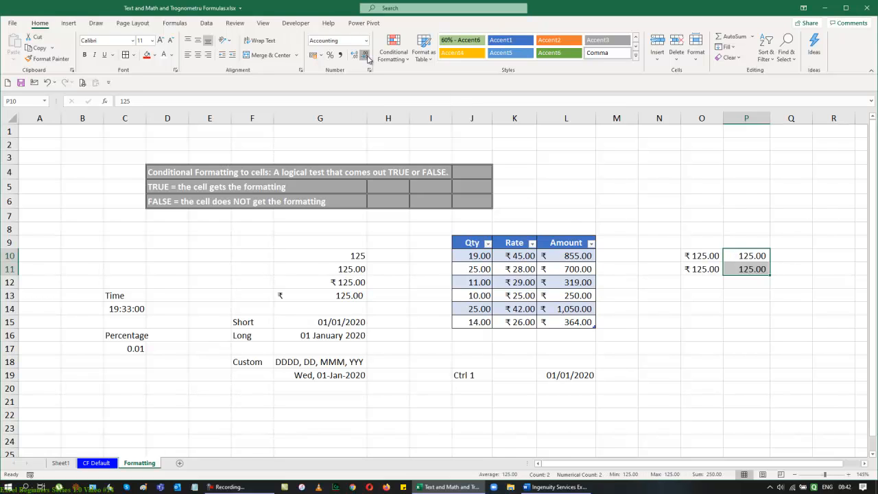
{"action": "left_click", "coordinate": [367, 56]}
{"action": "left_click", "coordinate": [367, 56]}
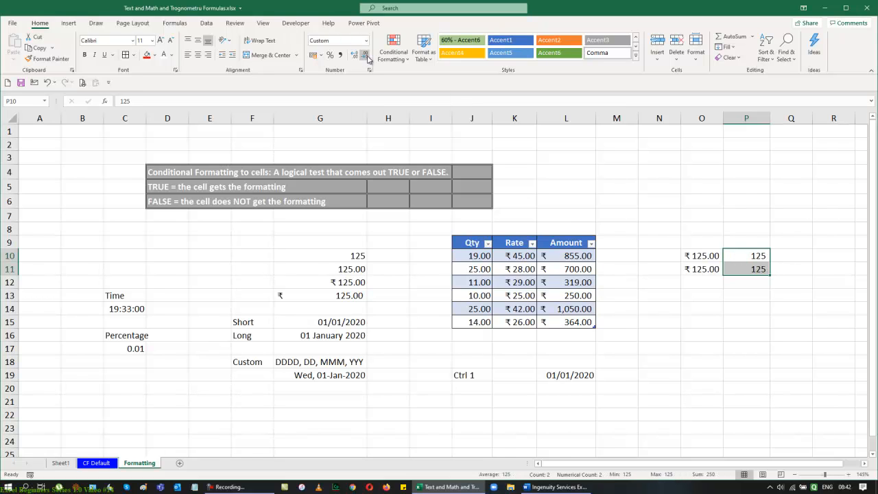
{"action": "left_click", "coordinate": [660, 199]}
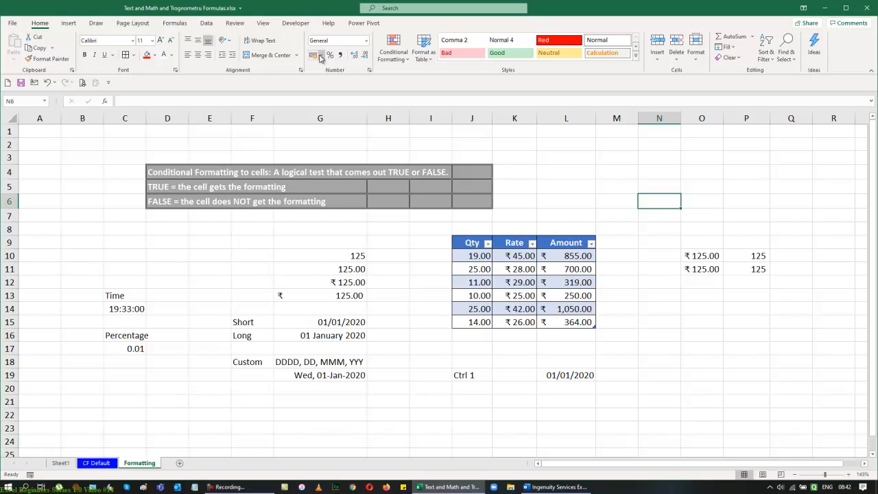
{"action": "left_click", "coordinate": [367, 41]}
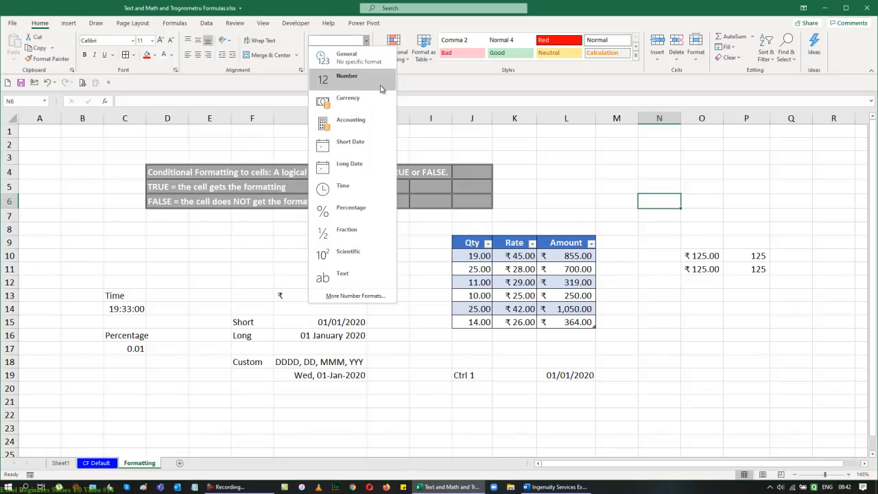
{"action": "left_click", "coordinate": [567, 213]}
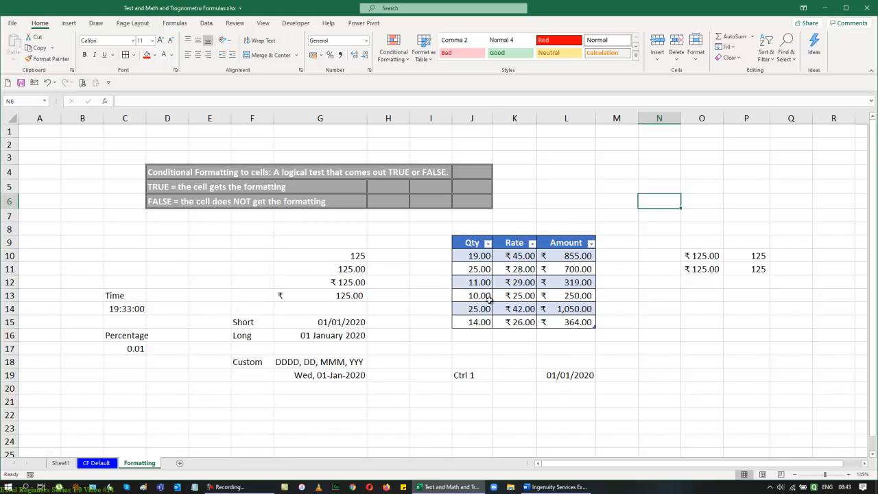
Step: Add a new worksheet and open its row height and column width settings, cancelling both
{"action": "left_click", "coordinate": [180, 465]}
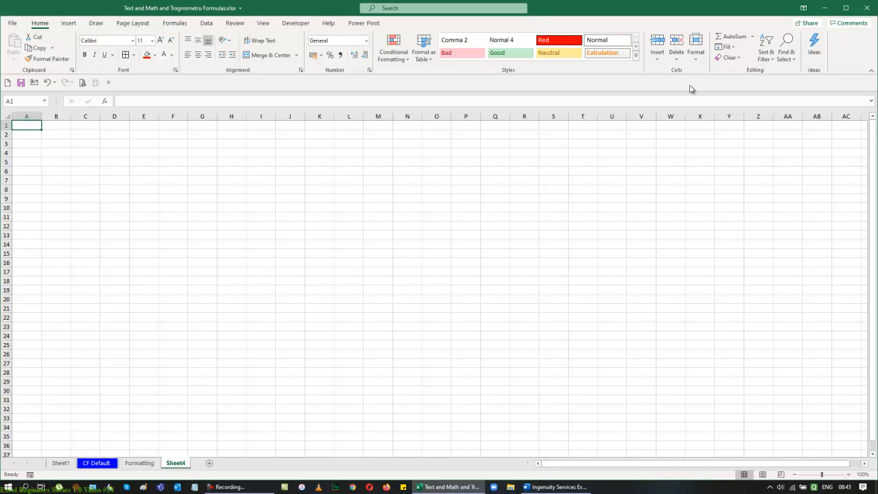
{"action": "left_click", "coordinate": [695, 62]}
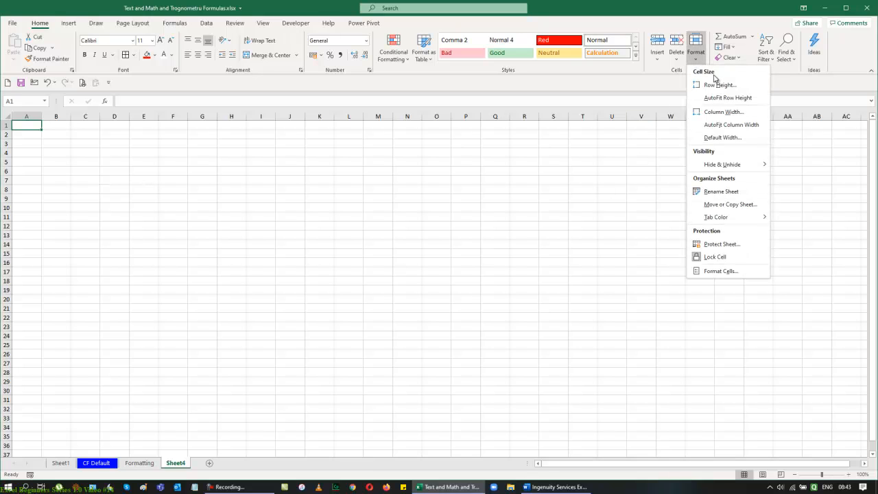
{"action": "left_click", "coordinate": [719, 86]}
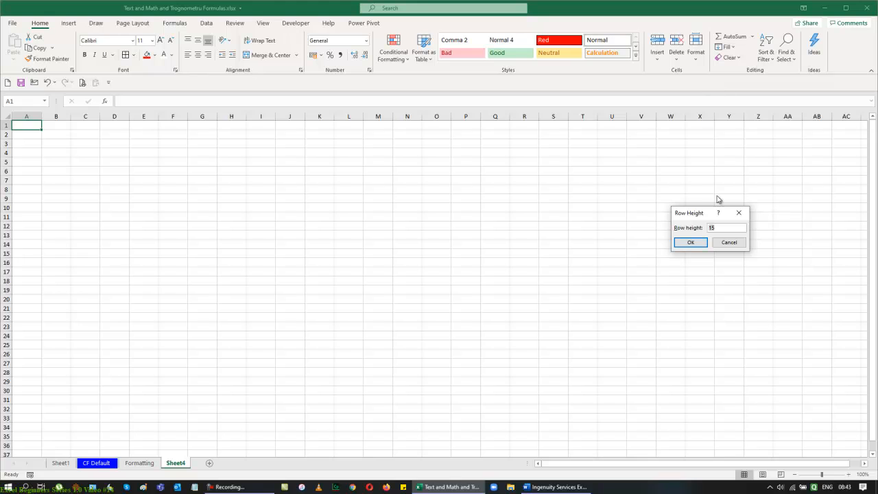
{"action": "left_click", "coordinate": [717, 243]}
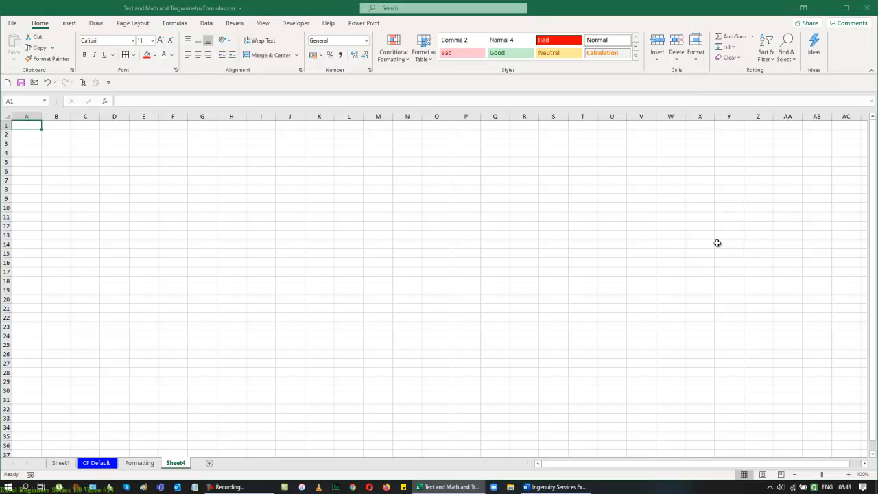
{"action": "left_click", "coordinate": [696, 47]}
{"action": "left_click", "coordinate": [709, 113]}
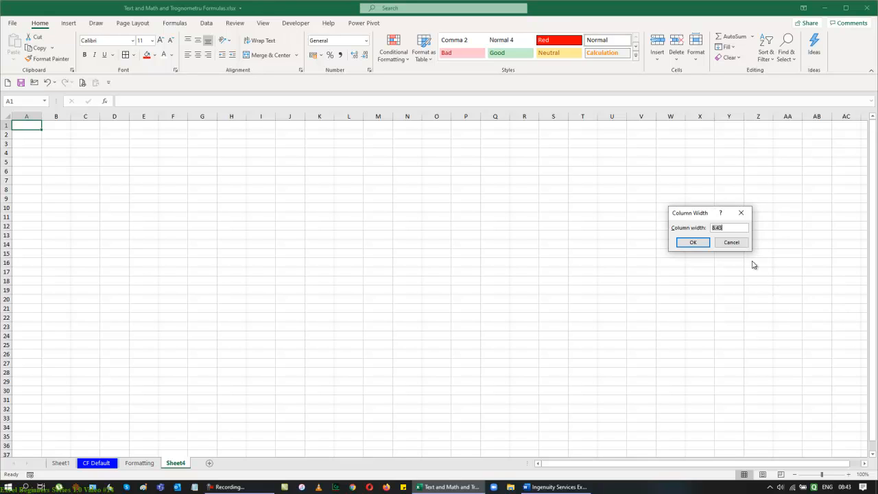
{"action": "left_click", "coordinate": [732, 244]}
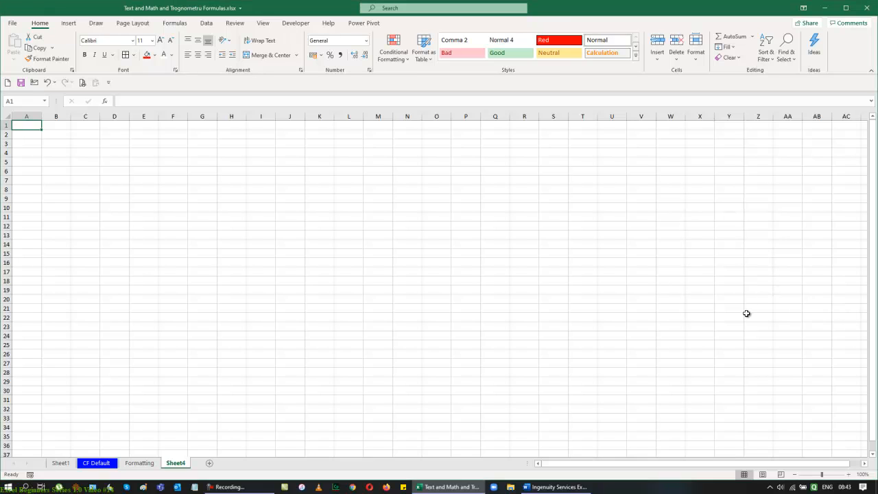
Step: Try changing row 1's height, then undo it
{"action": "left_click", "coordinate": [696, 51]}
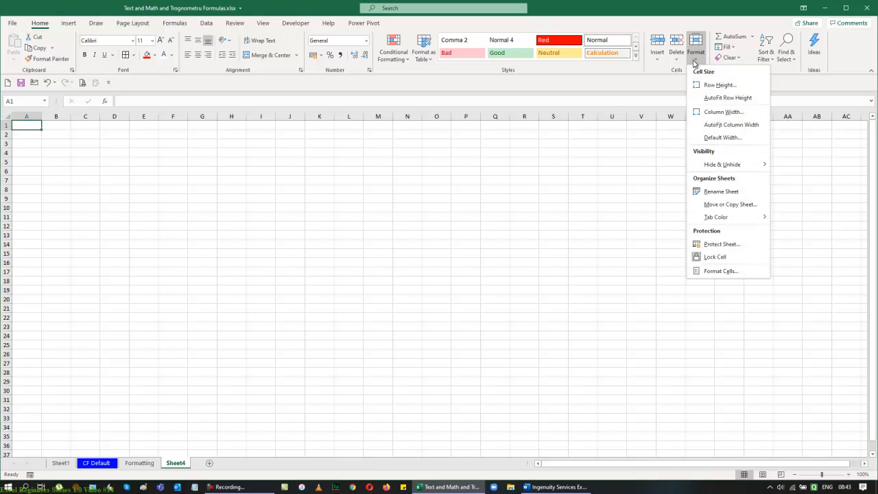
{"action": "left_click", "coordinate": [698, 85]}
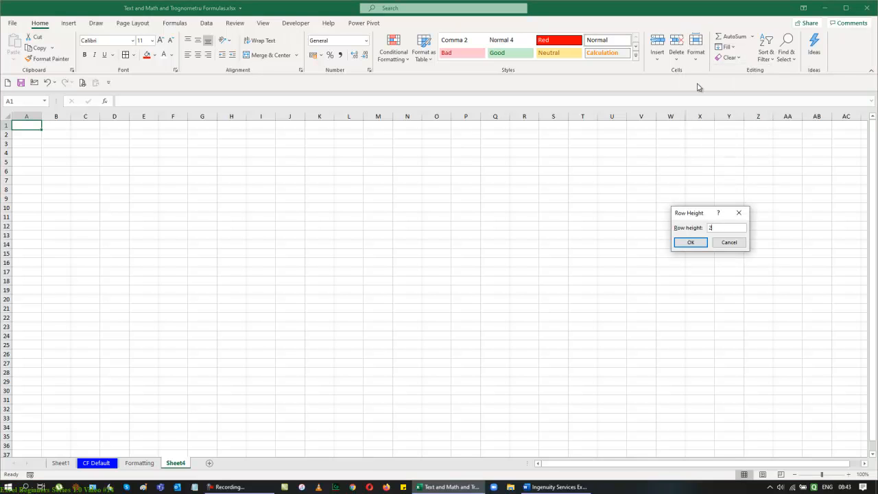
{"action": "key", "text": "Return"}
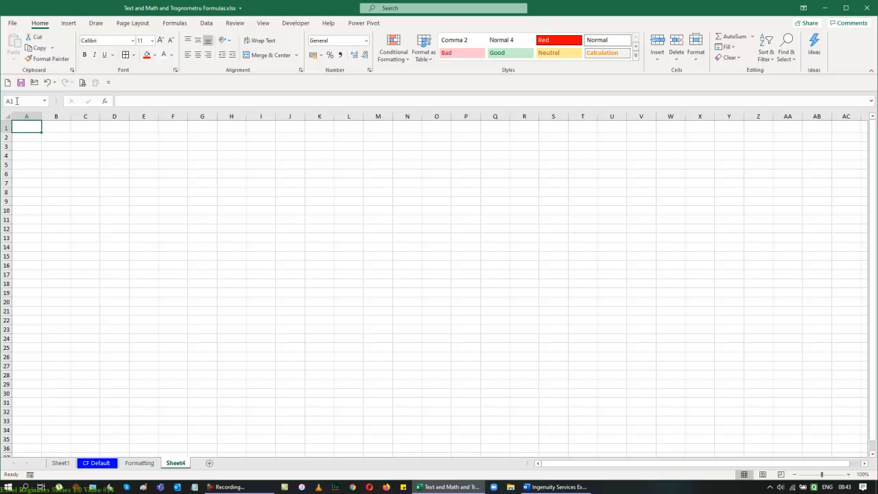
{"action": "key", "text": "ctrl+z"}
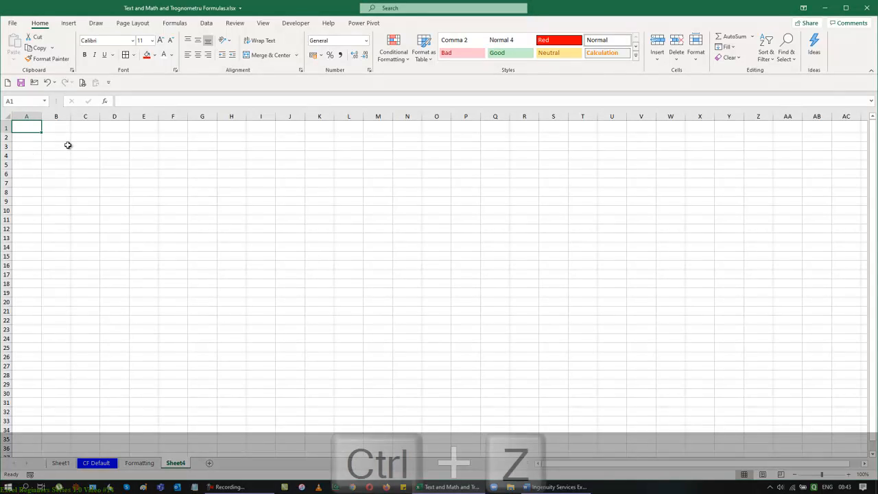
Step: Select the whole sheet and set the row height to 20
{"action": "left_click", "coordinate": [8, 119]}
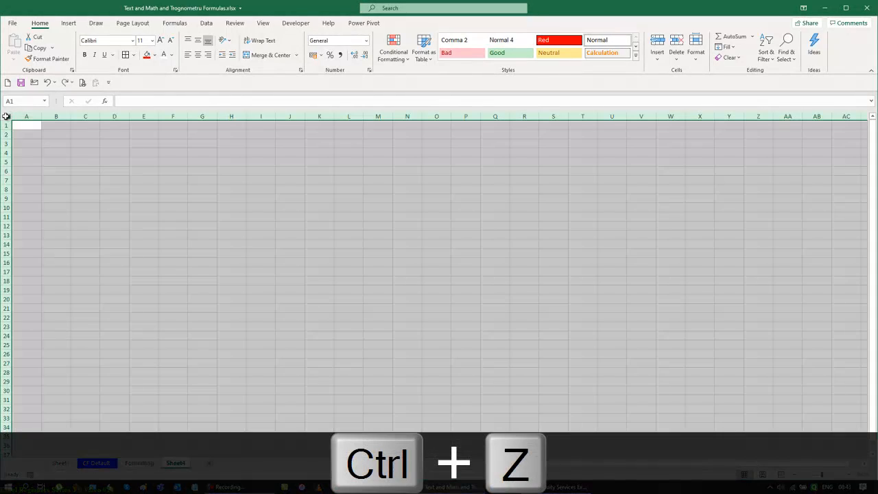
{"action": "left_click", "coordinate": [695, 46]}
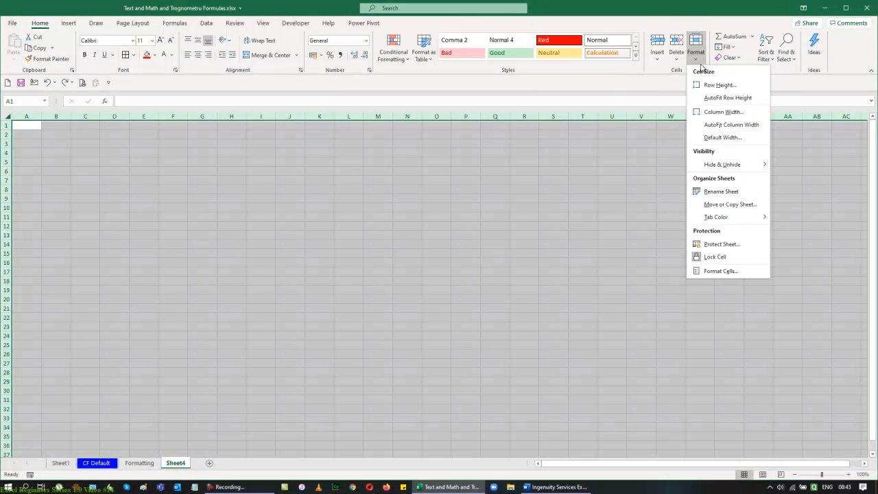
{"action": "left_click", "coordinate": [708, 85]}
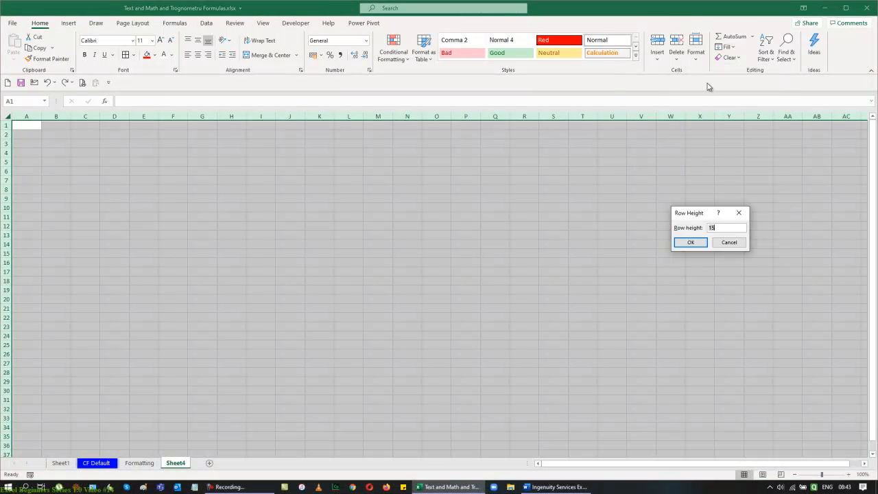
{"action": "type", "text": "20"}
{"action": "key", "text": "Return"}
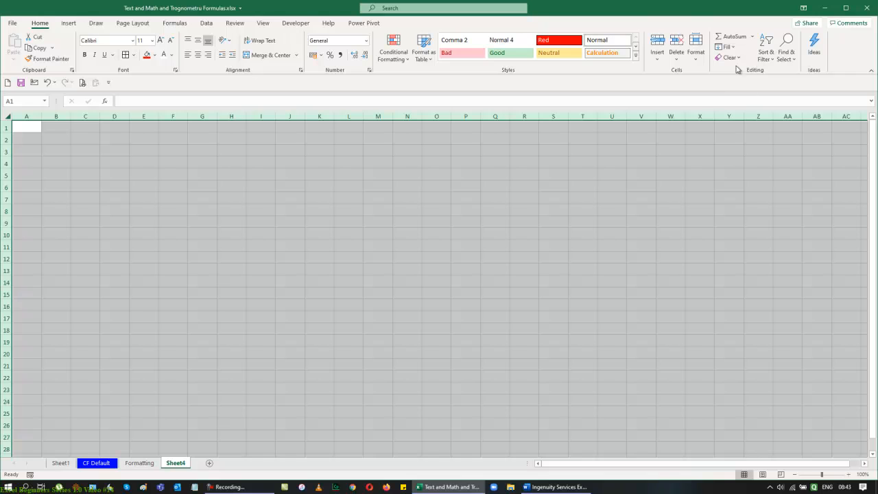
Step: Set the column width of every column on the new sheet to 10
{"action": "left_click", "coordinate": [696, 45]}
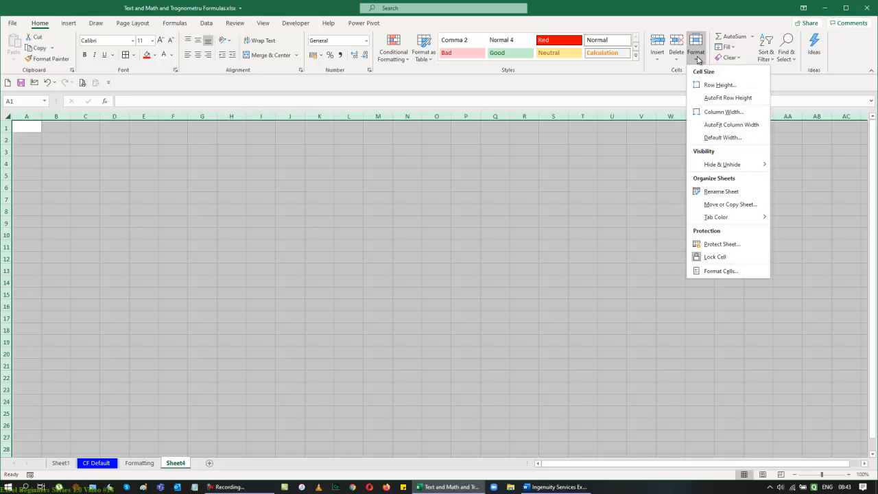
{"action": "left_click", "coordinate": [717, 113]}
{"action": "type", "text": "10"}
{"action": "key", "text": "Return"}
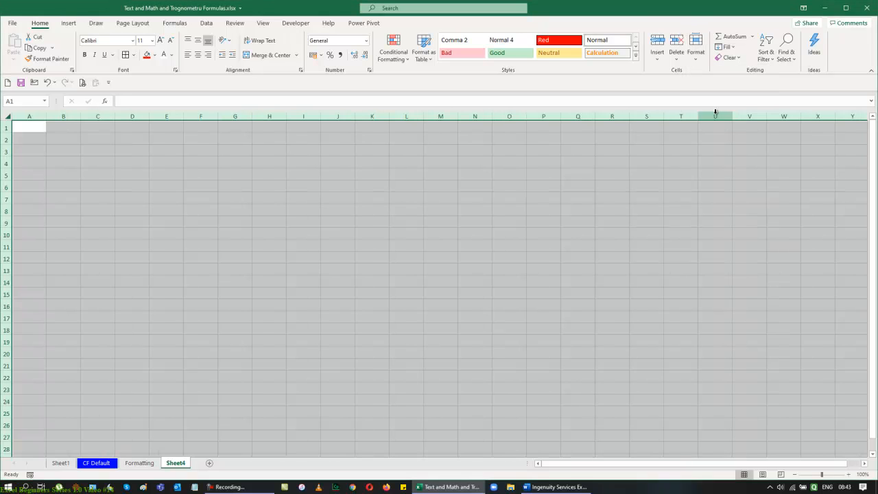
{"action": "left_click", "coordinate": [646, 257]}
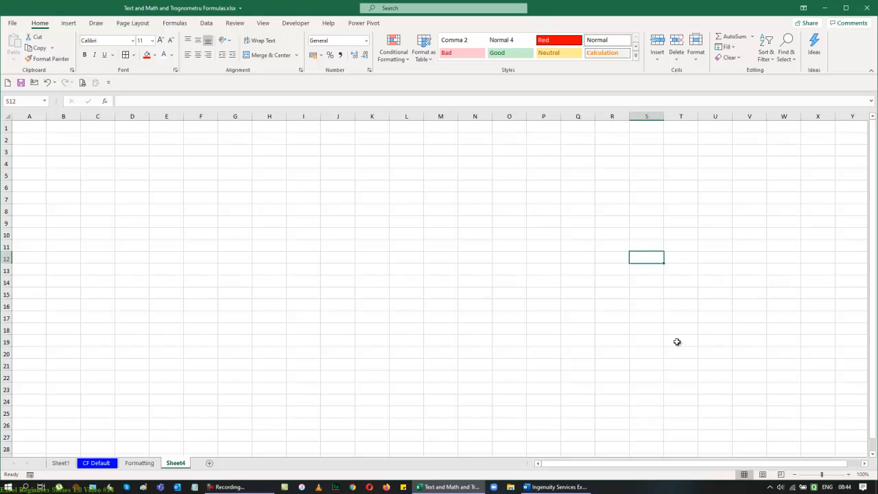
Step: Open the standard column width setting and cancel it
{"action": "left_click", "coordinate": [697, 58]}
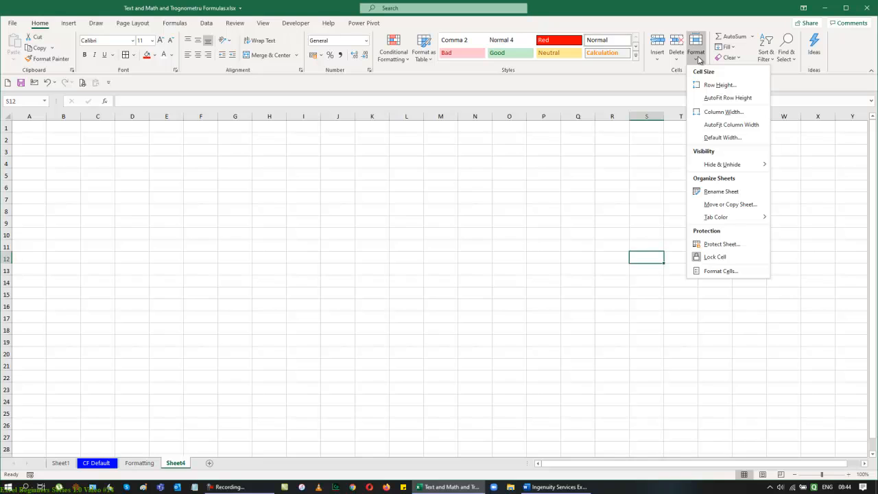
{"action": "left_click", "coordinate": [712, 137]}
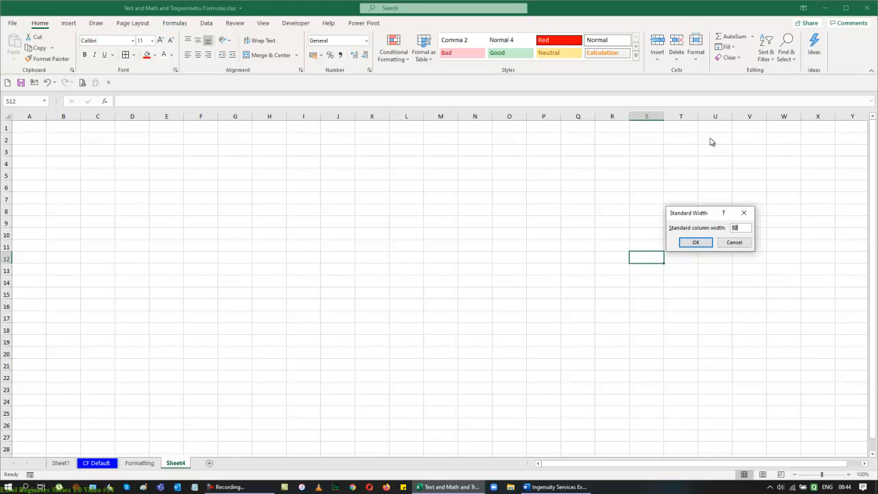
{"action": "left_click", "coordinate": [734, 244]}
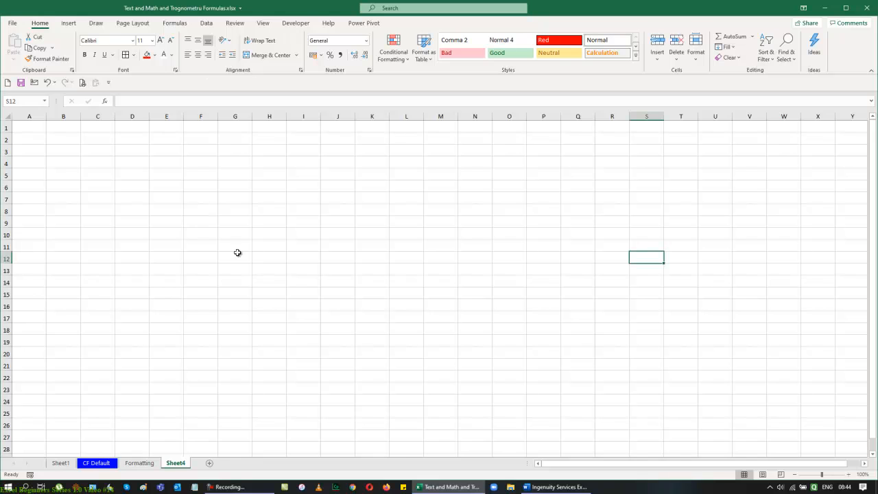
Step: On the Formatting sheet, open the row height setting for cell P3 and cancel it
{"action": "left_click", "coordinate": [139, 463]}
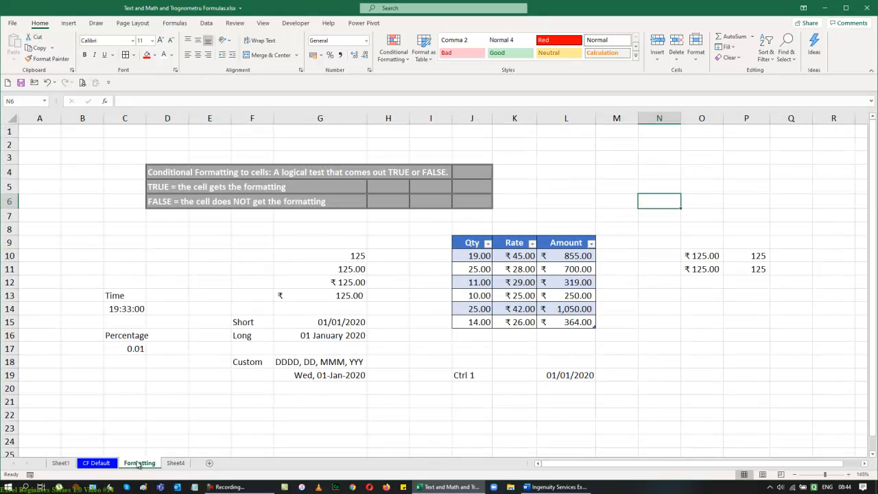
{"action": "left_click", "coordinate": [94, 467]}
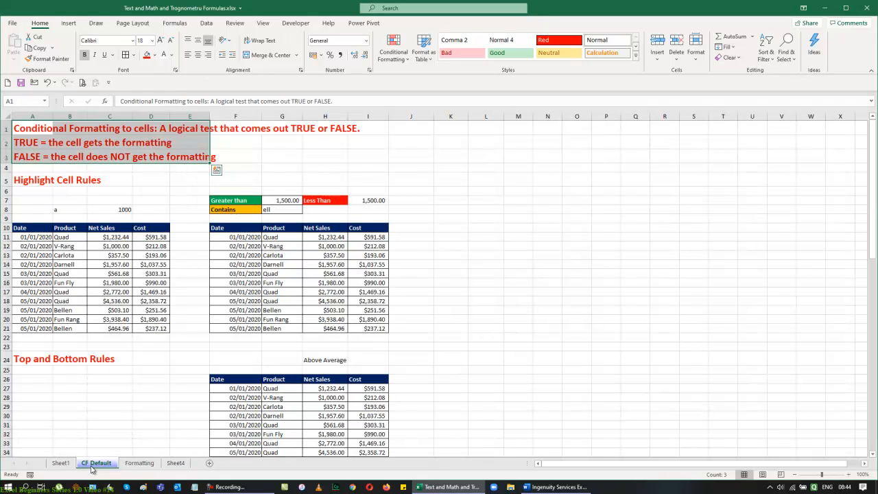
{"action": "left_click", "coordinate": [59, 463]}
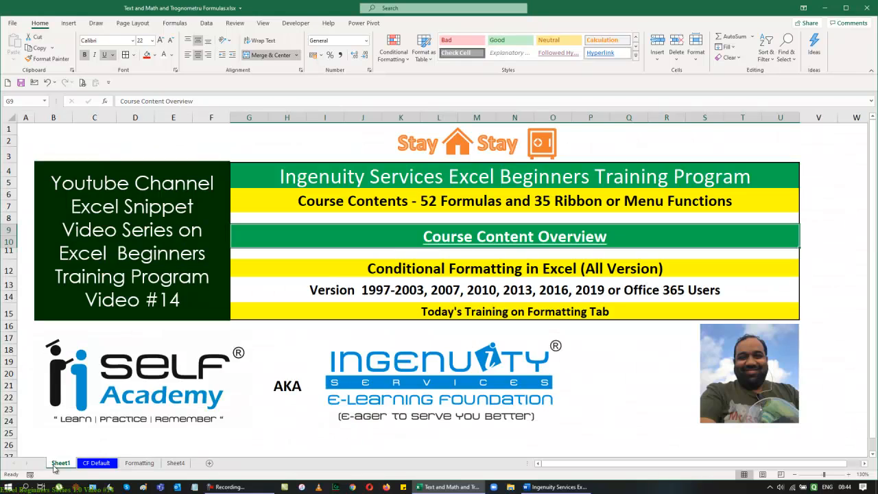
{"action": "left_click", "coordinate": [92, 465]}
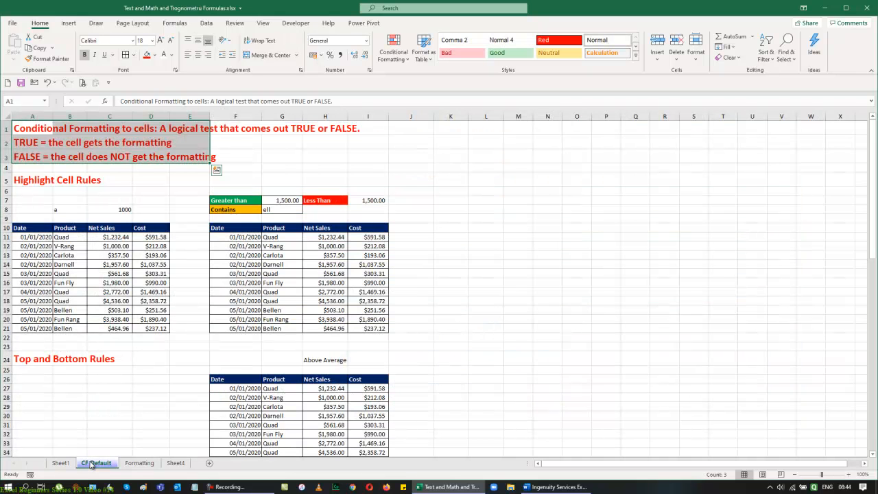
{"action": "left_click", "coordinate": [139, 464]}
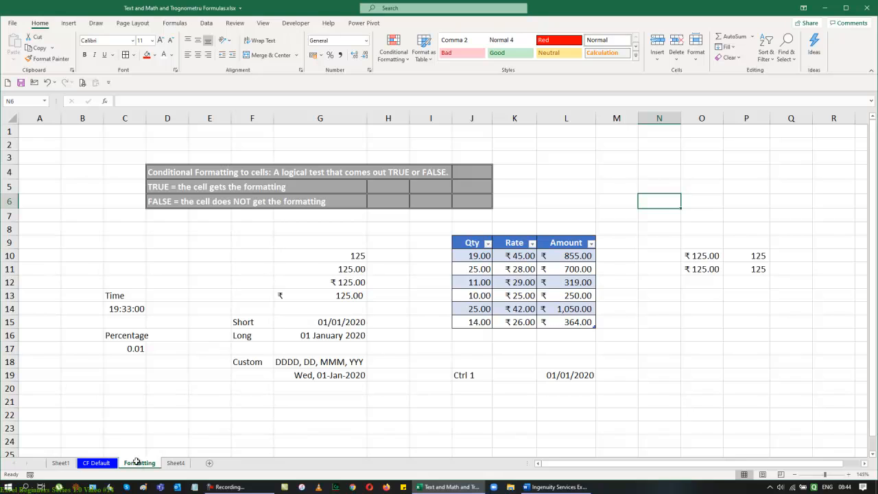
{"action": "left_click", "coordinate": [726, 160]}
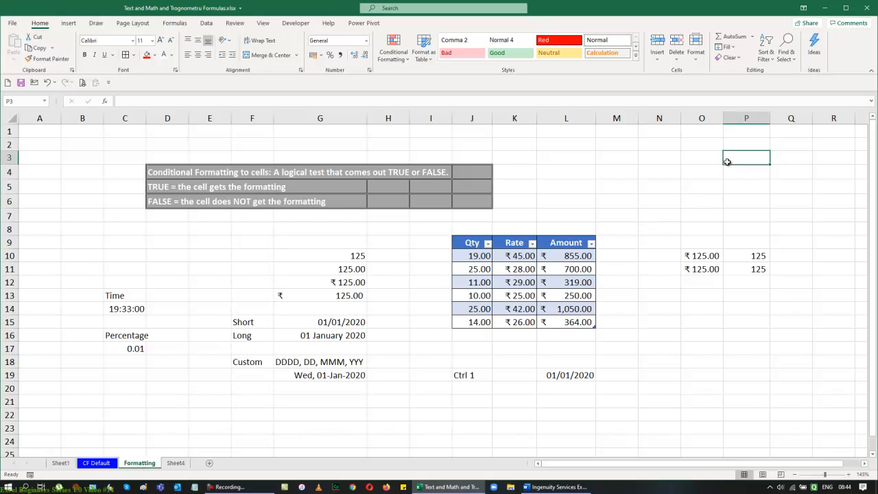
{"action": "left_click", "coordinate": [695, 52]}
{"action": "left_click", "coordinate": [709, 85]}
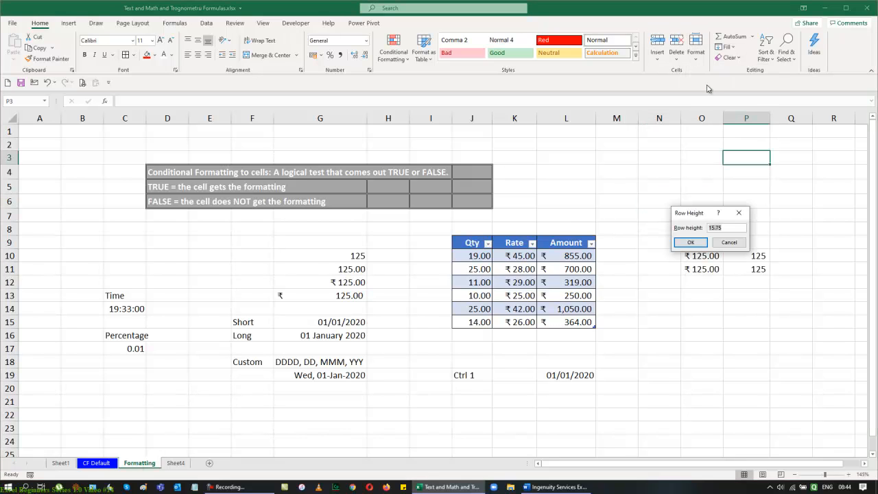
{"action": "left_click", "coordinate": [734, 243]}
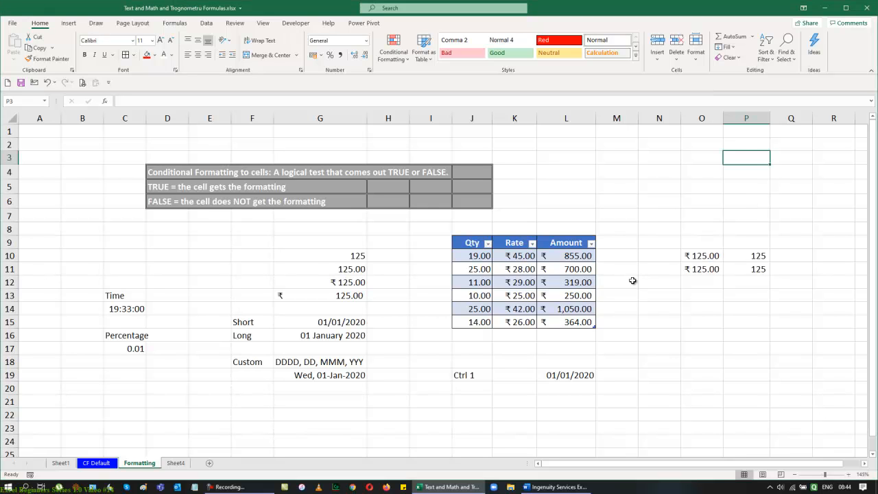
{"action": "left_click", "coordinate": [176, 463]}
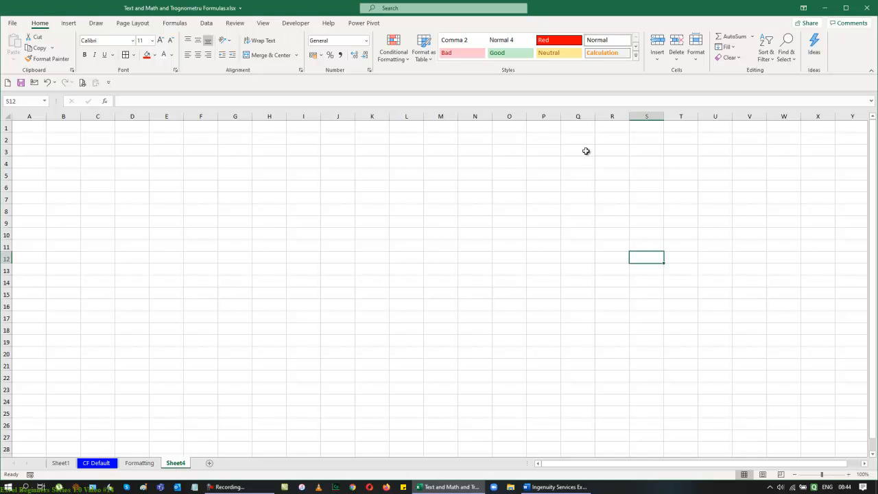
{"action": "left_click", "coordinate": [696, 60]}
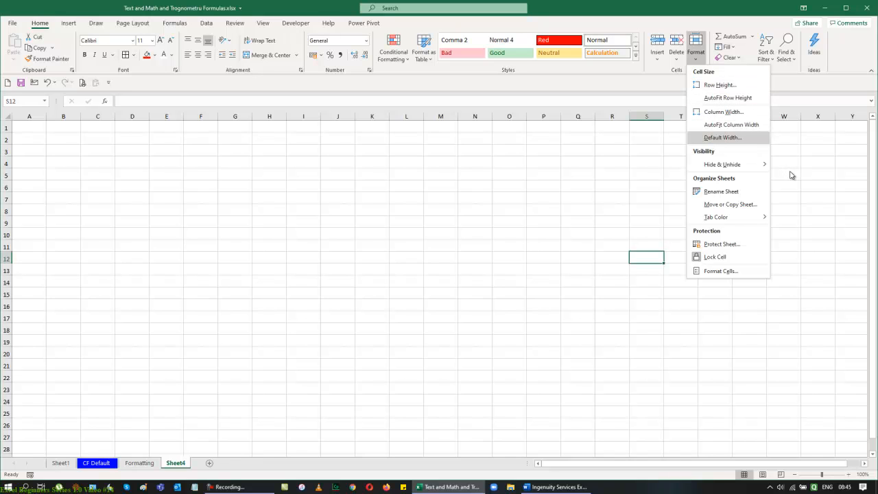
{"action": "key", "text": "Escape"}
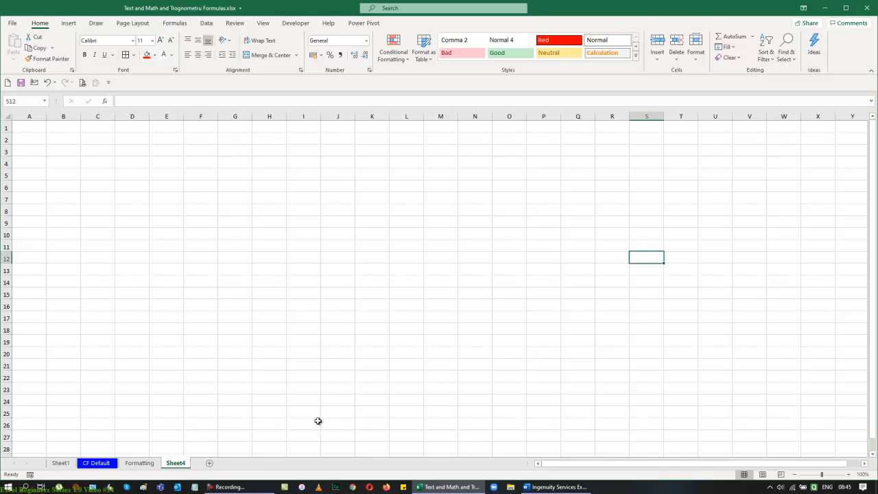
Step: Review the course outline document's formatting topics, then go to the CF Default sheet
{"action": "left_click", "coordinate": [142, 465]}
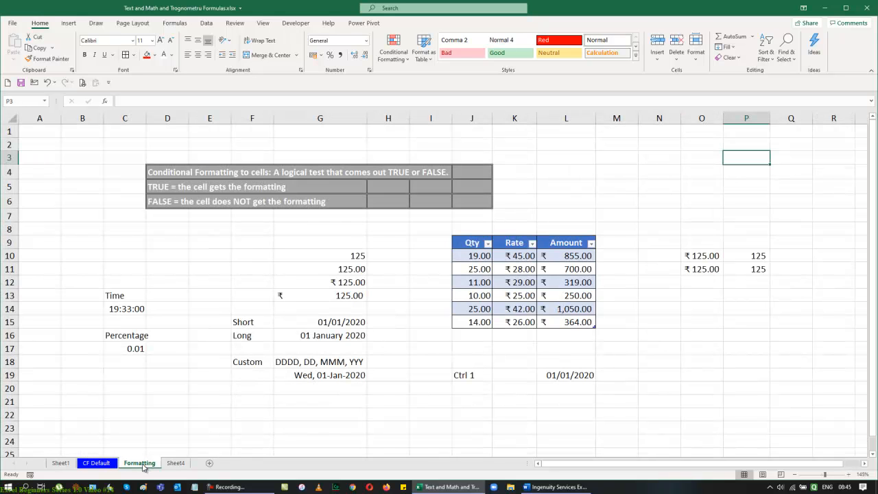
{"action": "left_click", "coordinate": [60, 463]}
{"action": "left_click", "coordinate": [490, 238]}
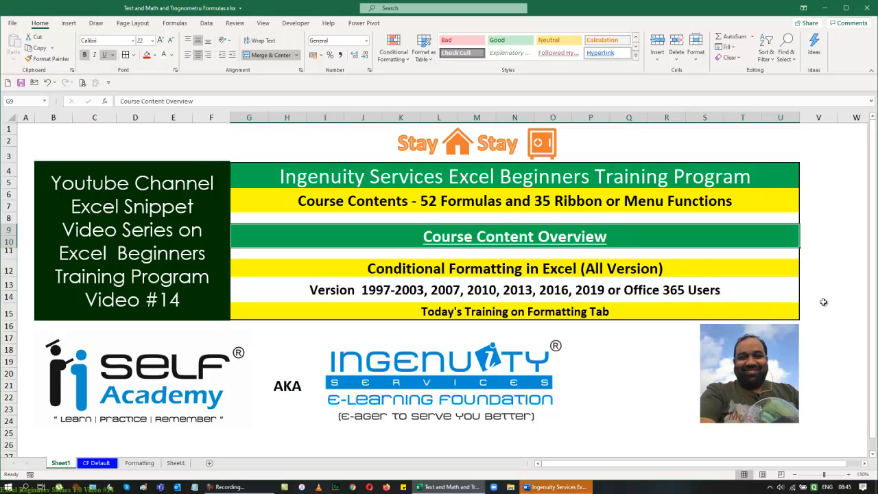
{"action": "scroll", "coordinate": [750, 381], "scroll_direction": "down", "scroll_amount": 3}
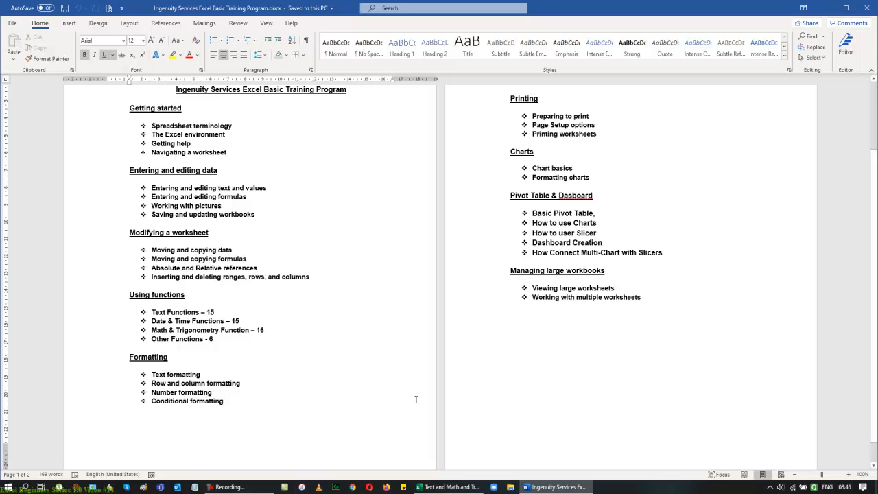
{"action": "left_click", "coordinate": [866, 7]}
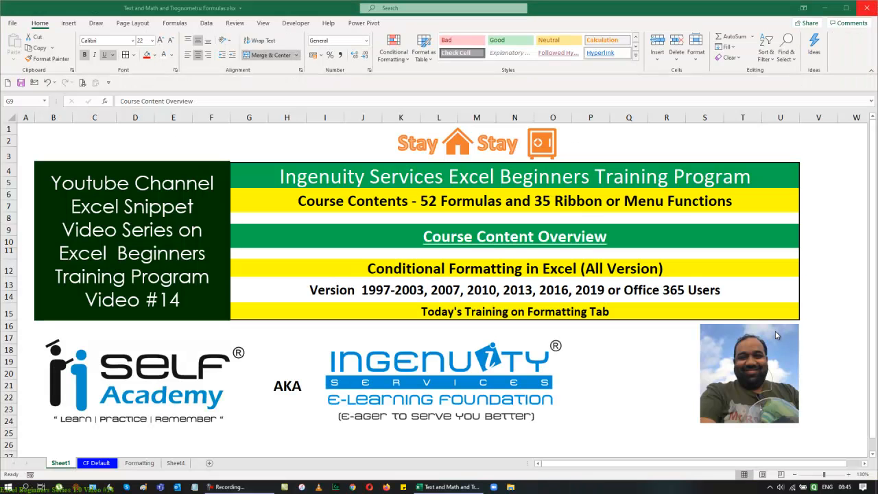
{"action": "left_click", "coordinate": [96, 463]}
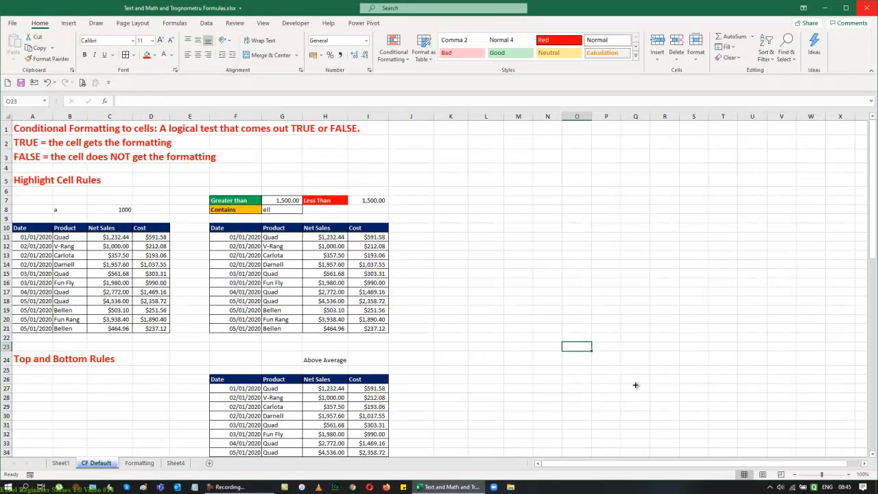
Step: Browse the Conditional Formatting rule categories: Top/Bottom Rules, Color Scales and Icon Sets
{"action": "left_click", "coordinate": [400, 55]}
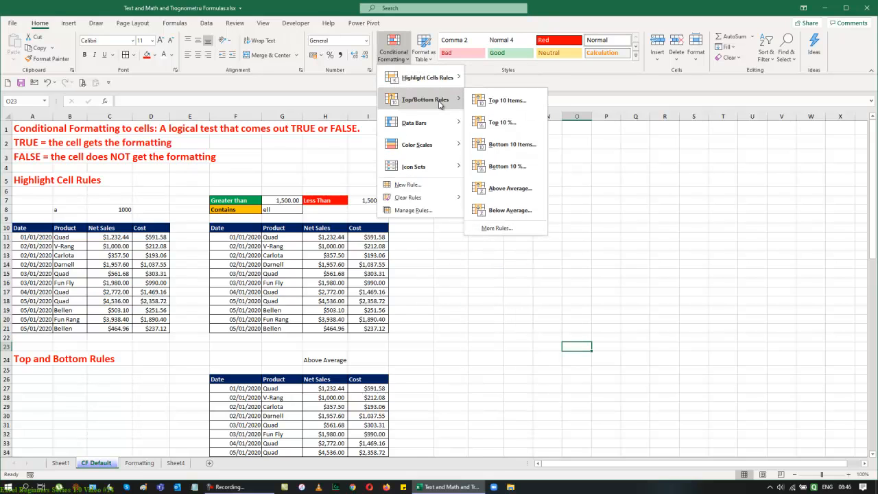
{"action": "mouse_move", "coordinate": [448, 126]}
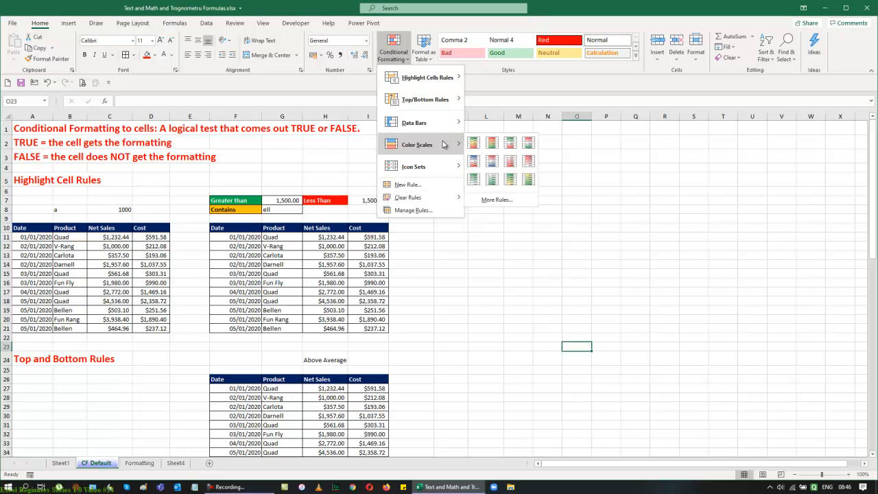
{"action": "mouse_move", "coordinate": [443, 167]}
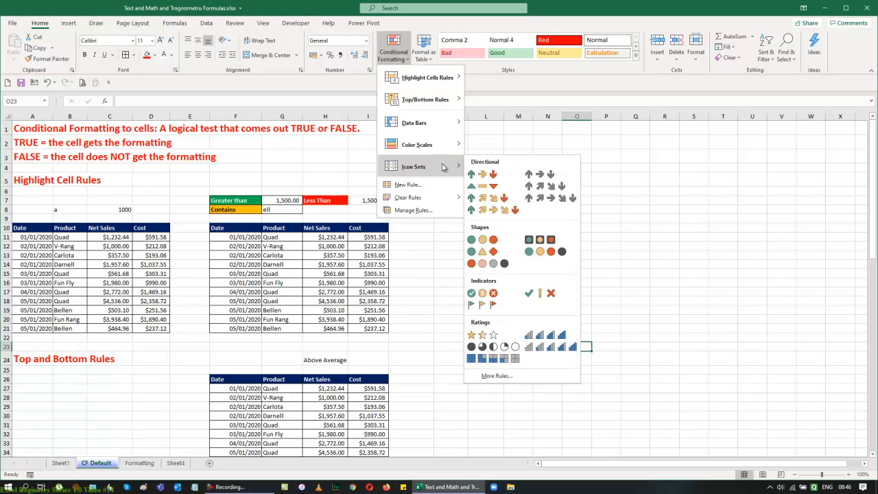
{"action": "left_click", "coordinate": [641, 177]}
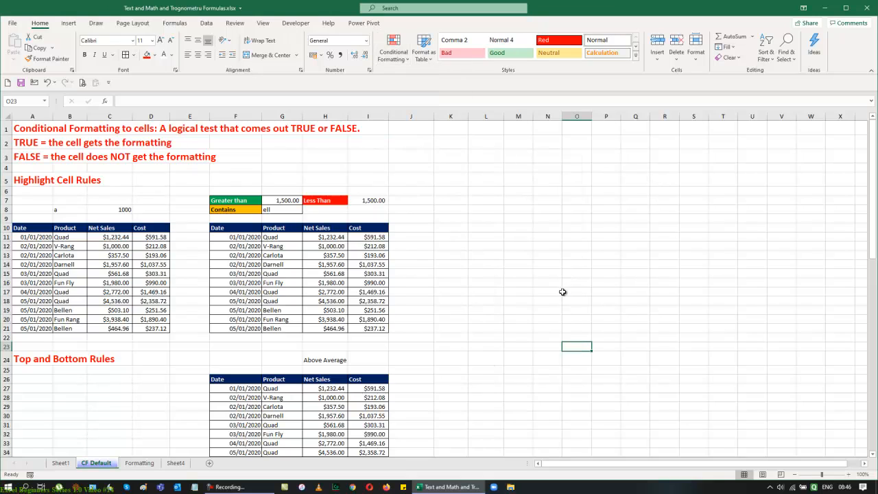
Step: Open the Highlight Cells Rules options of Conditional Formatting for the Highlight Cell Rules sales tables
{"action": "scroll", "coordinate": [563, 291], "scroll_direction": "up", "scroll_amount": 2, "text": "ctrl"}
{"action": "scroll", "coordinate": [602, 304], "scroll_direction": "up", "scroll_amount": 3, "text": "ctrl"}
{"action": "scroll", "coordinate": [633, 304], "scroll_direction": "up", "scroll_amount": 2}
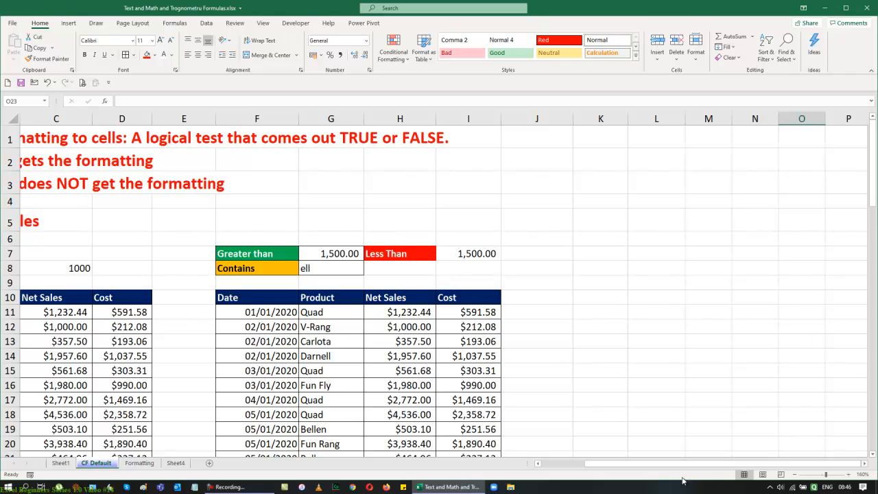
{"action": "left_click_drag", "start_coordinate": [661, 467], "coordinate": [530, 464]}
{"action": "scroll", "coordinate": [739, 309], "scroll_direction": "down", "scroll_amount": 1}
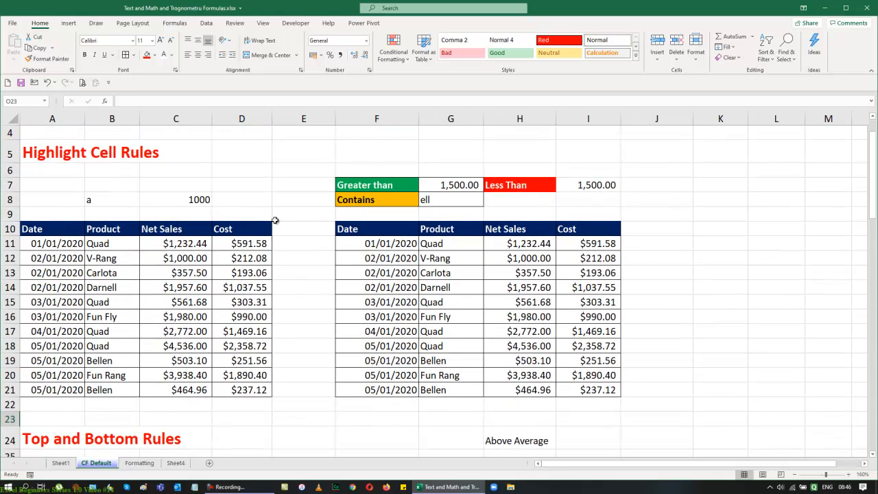
{"action": "left_click", "coordinate": [383, 64]}
{"action": "mouse_move", "coordinate": [413, 77]}
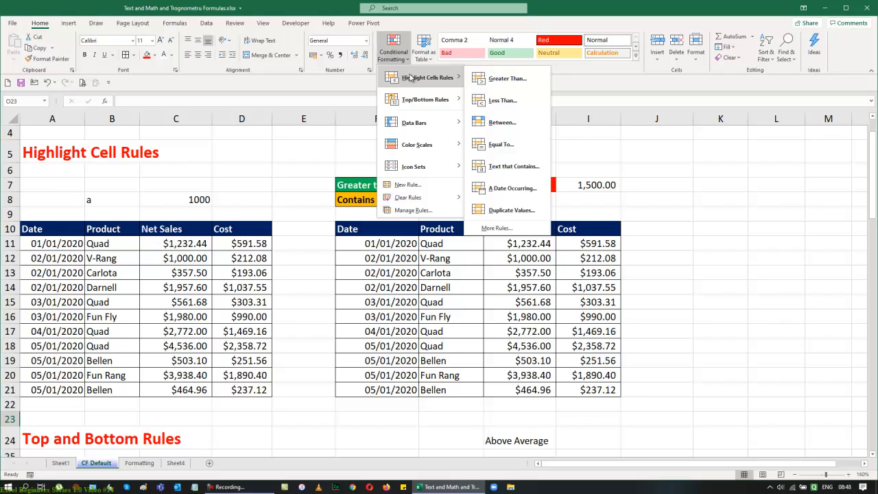
{"action": "left_click", "coordinate": [733, 201]}
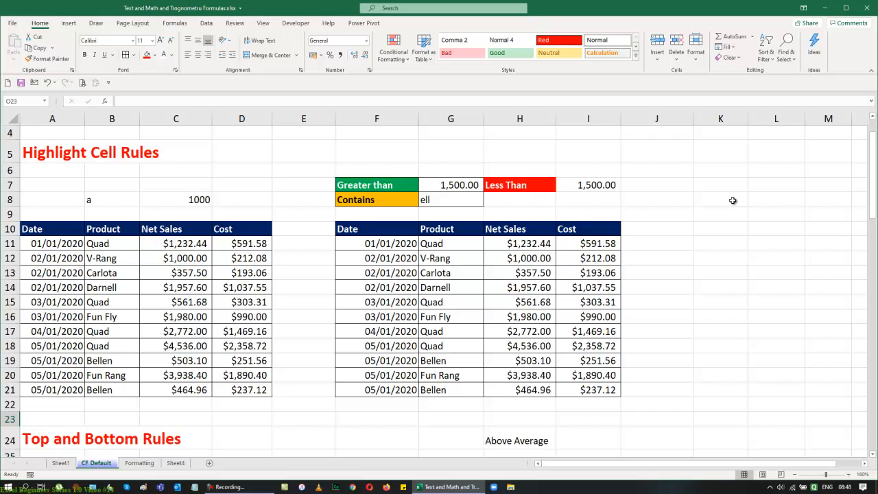
{"action": "left_click_drag", "start_coordinate": [369, 229], "coordinate": [370, 405]}
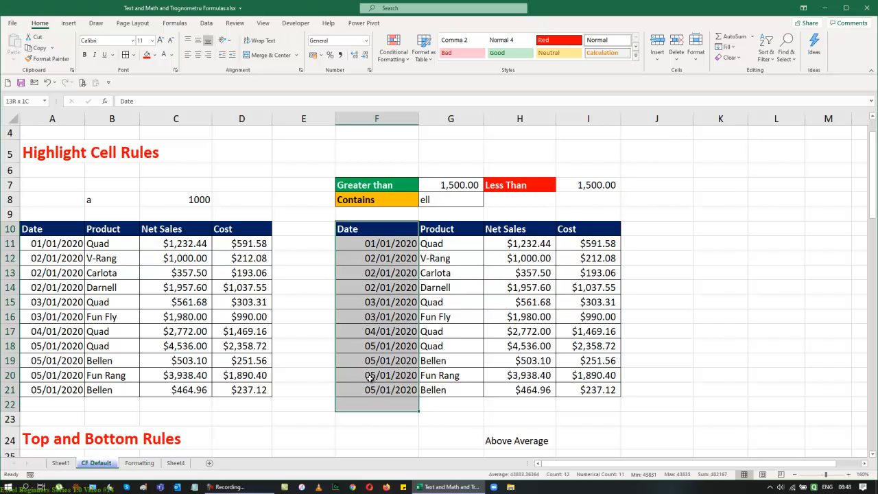
{"action": "left_click_drag", "start_coordinate": [441, 231], "coordinate": [426, 395]}
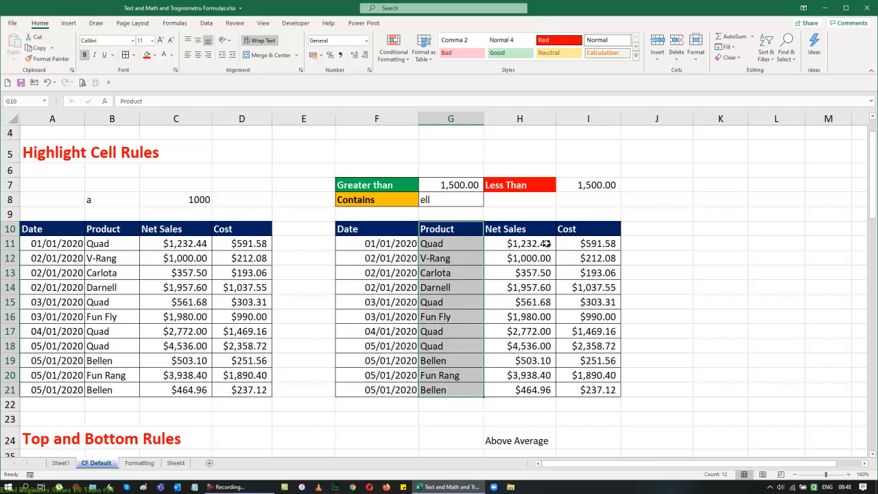
{"action": "left_click_drag", "start_coordinate": [519, 229], "coordinate": [520, 404]}
{"action": "left_click", "coordinate": [393, 52]}
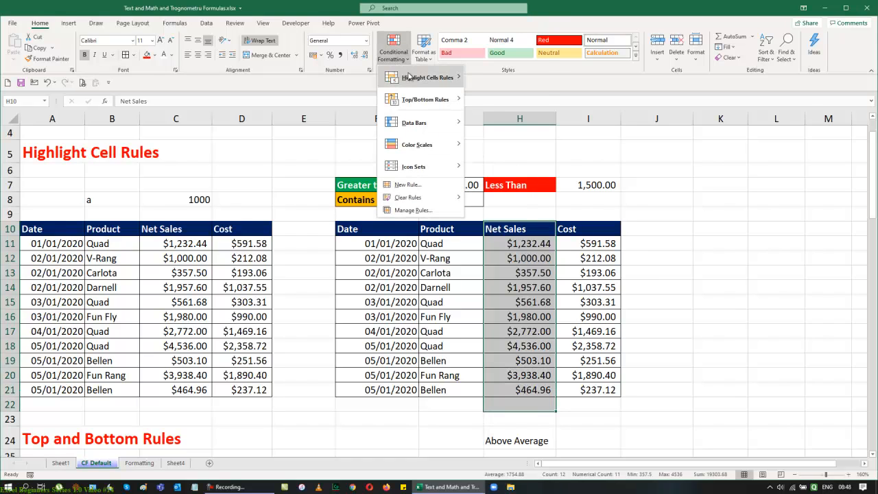
{"action": "mouse_move", "coordinate": [409, 77]}
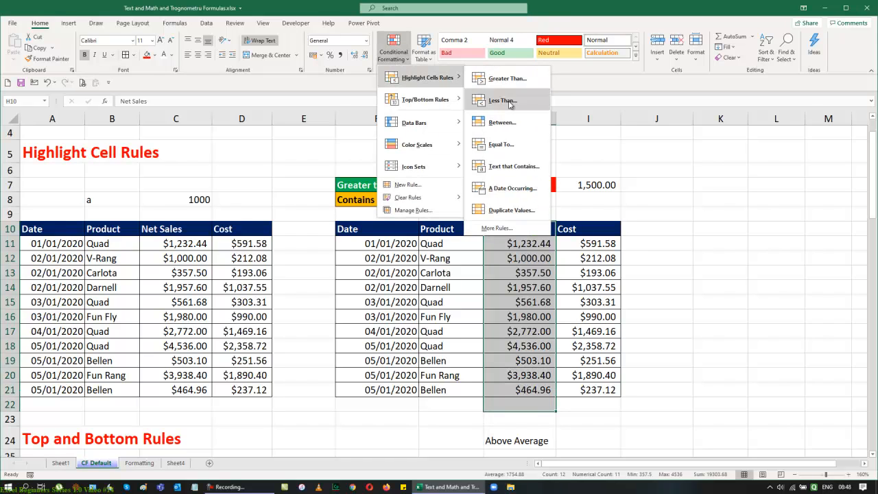
{"action": "left_click", "coordinate": [679, 202]}
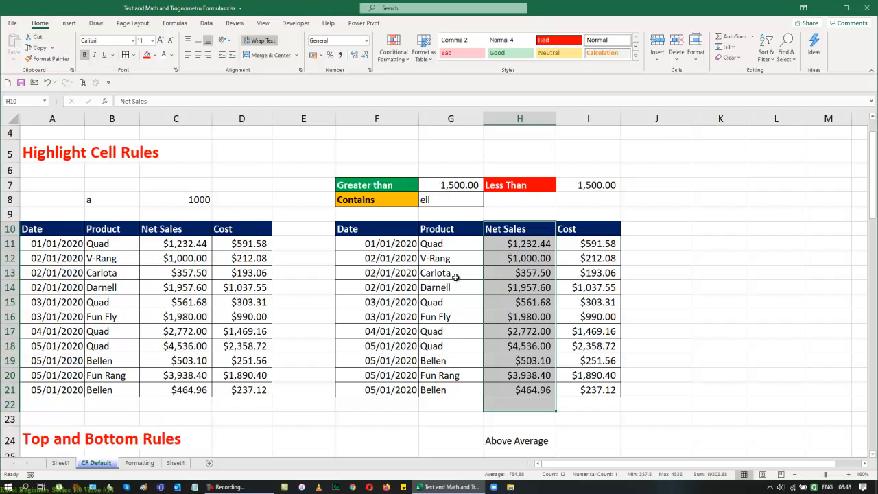
{"action": "left_click", "coordinate": [382, 247]}
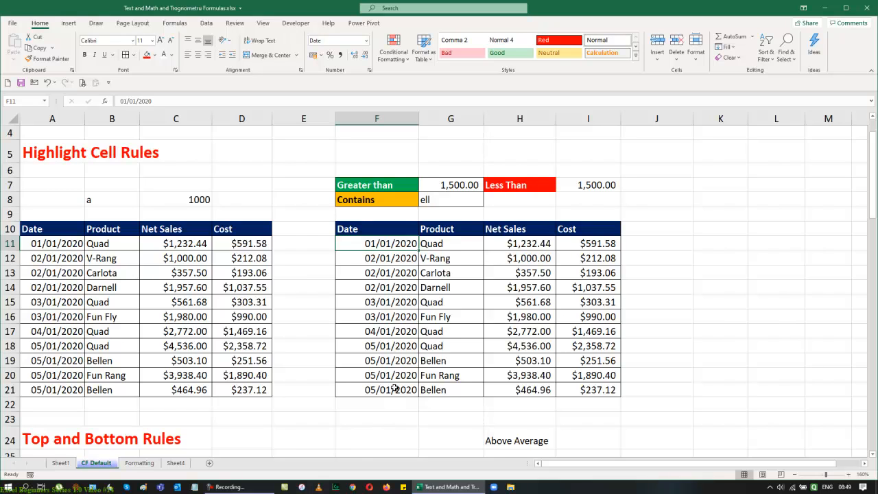
Step: Apply a Greater Than highlight rule to the second table's Net Sales values H11:H21, referencing cell G7 as the threshold
{"action": "left_click_drag", "start_coordinate": [521, 245], "coordinate": [523, 392]}
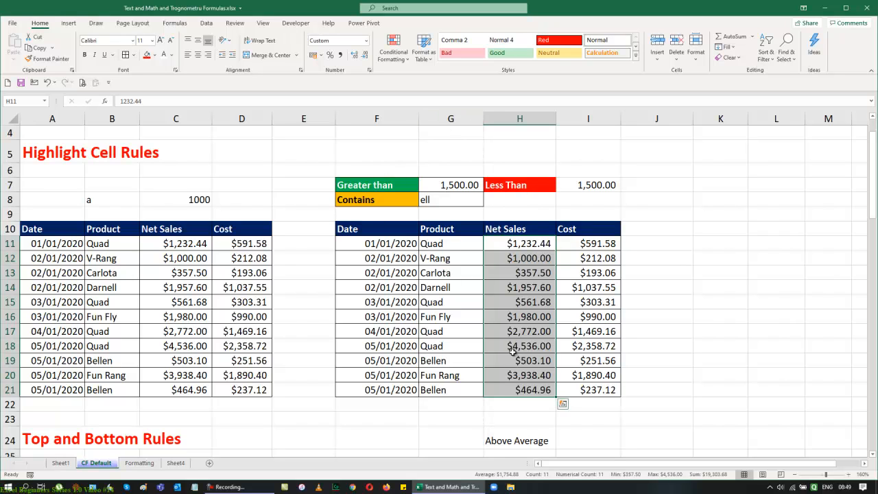
{"action": "left_click", "coordinate": [403, 59]}
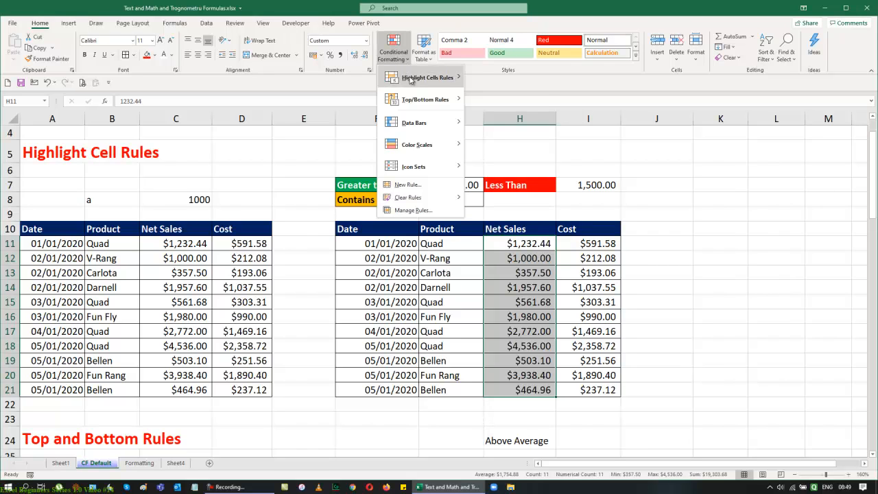
{"action": "mouse_move", "coordinate": [415, 81]}
{"action": "left_click", "coordinate": [507, 81]}
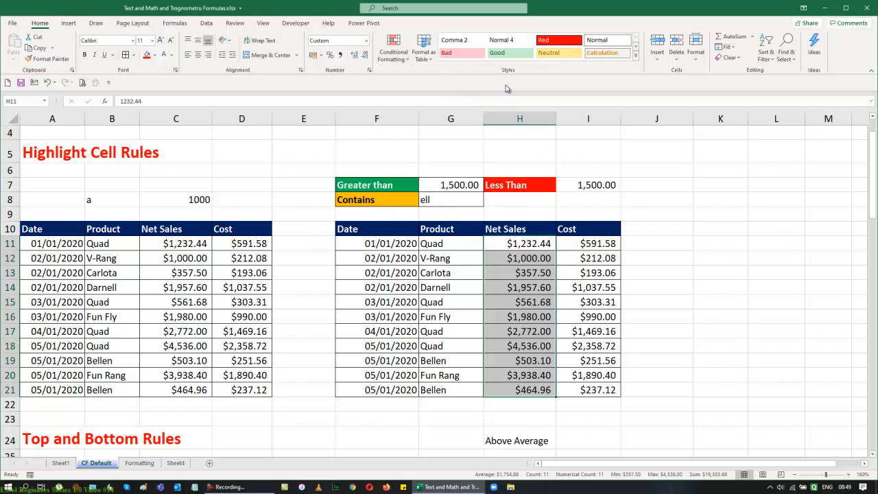
{"action": "left_click_drag", "start_coordinate": [671, 229], "coordinate": [699, 156]}
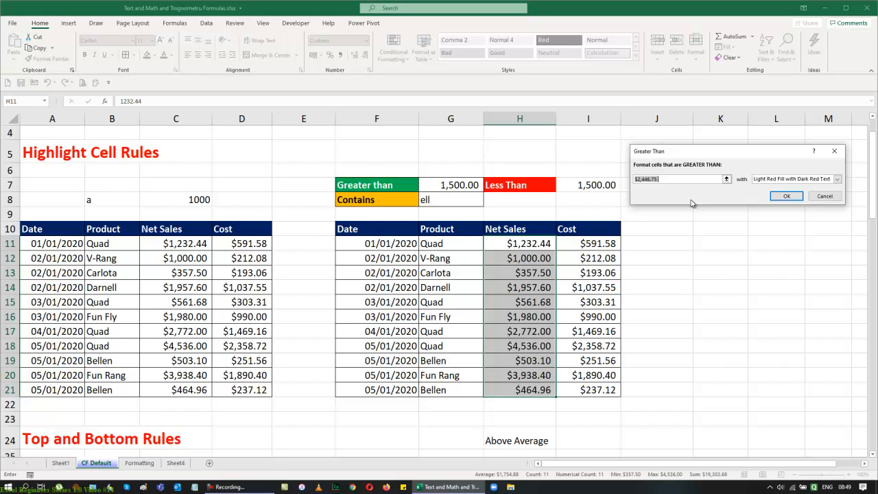
{"action": "key", "text": "BackSpace"}
{"action": "left_click", "coordinate": [430, 194]}
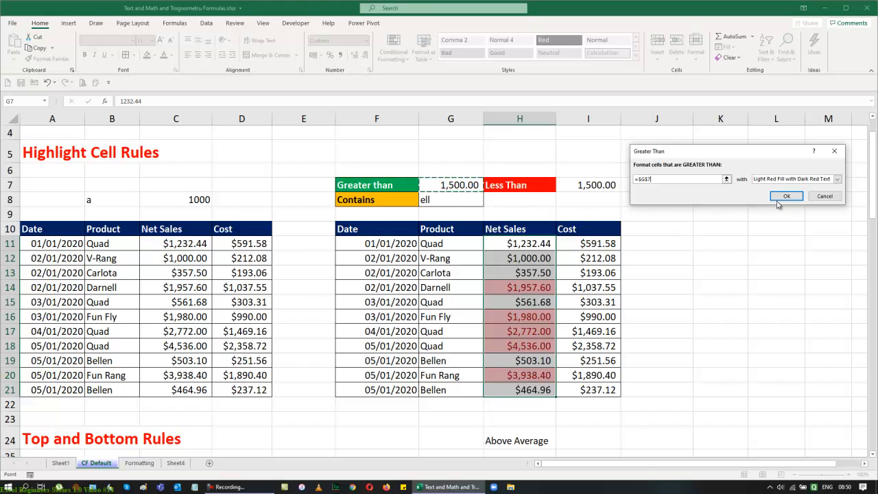
Step: Give the rule a custom format with green fill and bold white font, and confirm it
{"action": "left_click", "coordinate": [837, 179]}
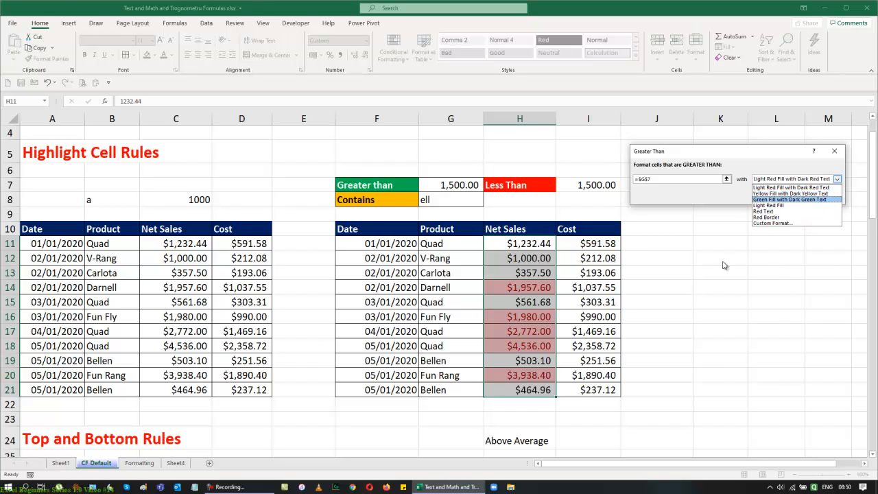
{"action": "left_click", "coordinate": [789, 224]}
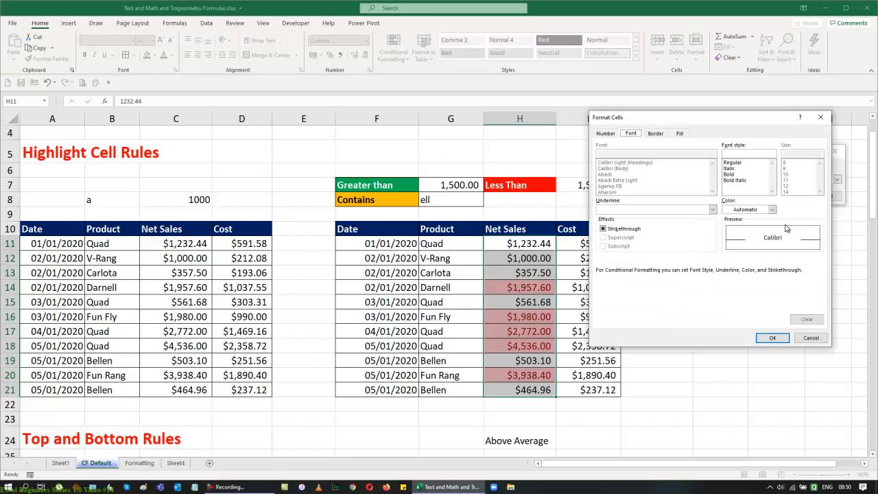
{"action": "left_click", "coordinate": [682, 133]}
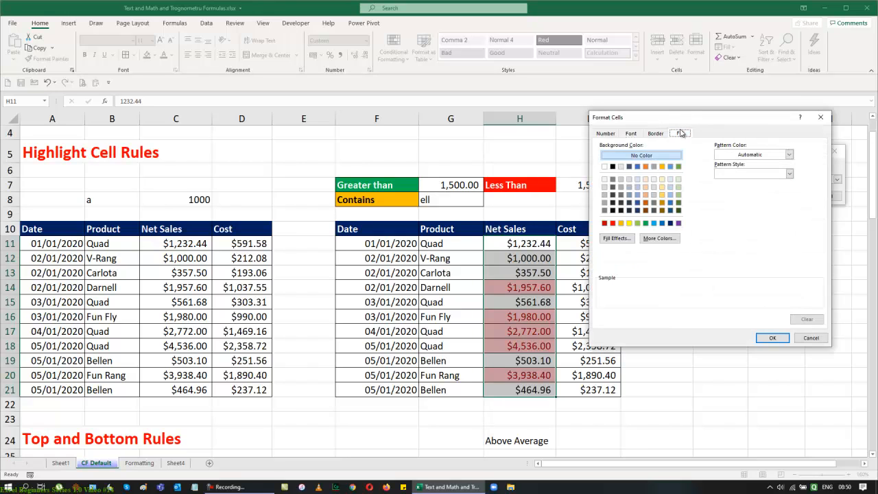
{"action": "left_click", "coordinate": [645, 223]}
{"action": "left_click", "coordinate": [631, 133]}
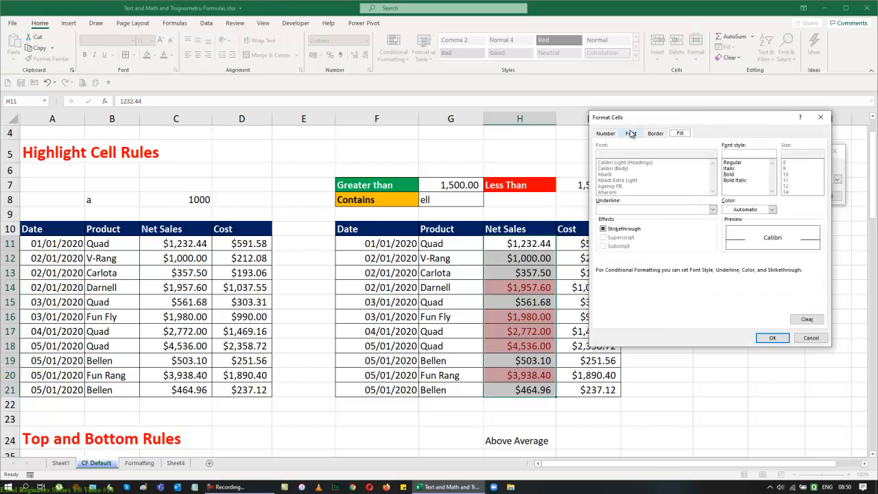
{"action": "left_click", "coordinate": [729, 174]}
{"action": "left_click", "coordinate": [772, 209]}
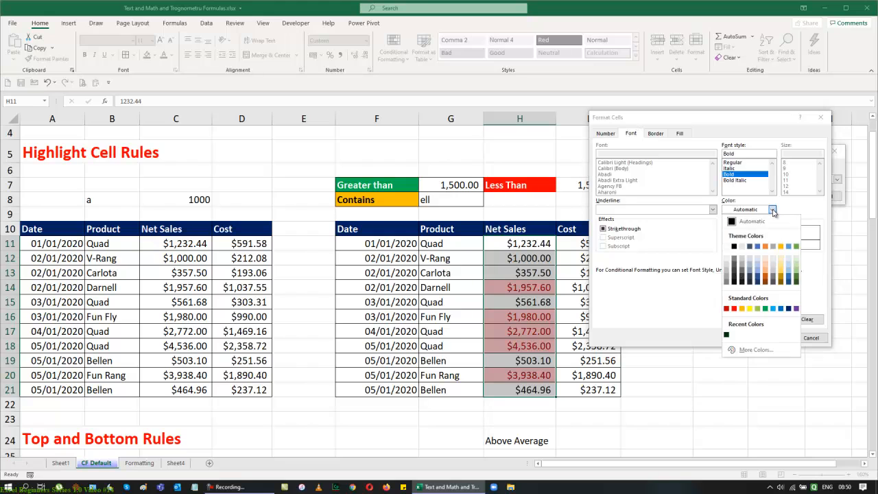
{"action": "left_click", "coordinate": [727, 248]}
{"action": "left_click", "coordinate": [777, 337]}
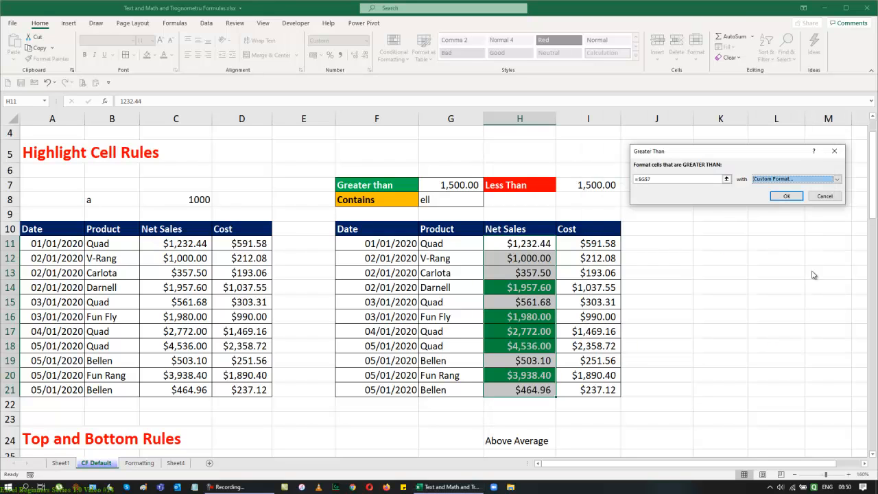
{"action": "left_click", "coordinate": [787, 197]}
{"action": "left_click", "coordinate": [783, 244]}
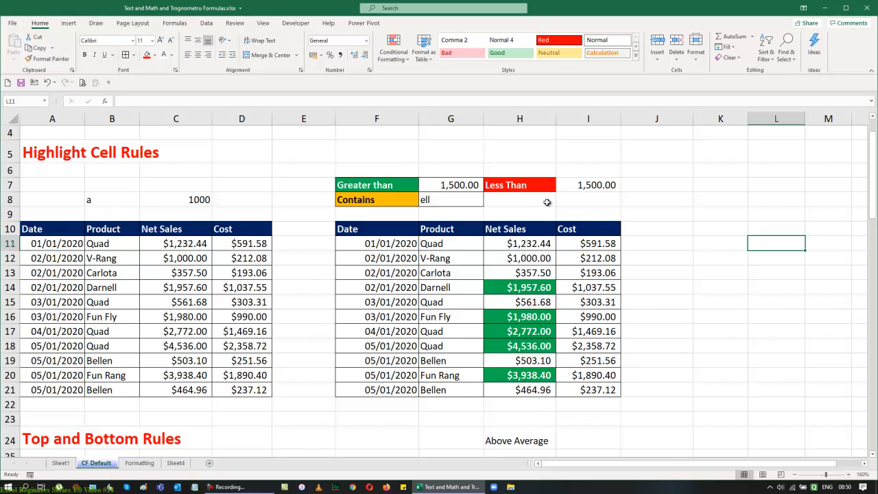
Step: Test the rule by setting G7 to 2500, 3500, 4500 and 750, then back to 1500
{"action": "left_click", "coordinate": [444, 184]}
{"action": "type", "text": "2,50"}
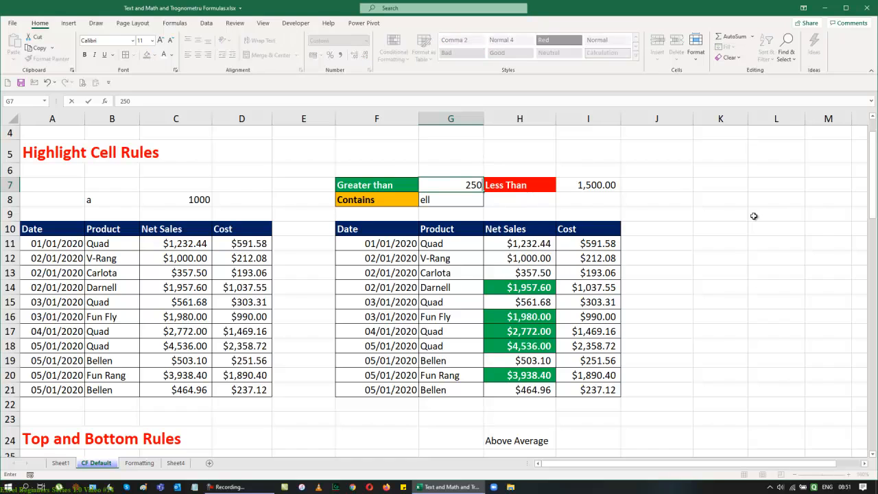
{"action": "type", "text": "0"}
{"action": "key", "text": "Return"}
{"action": "key", "text": "Up"}
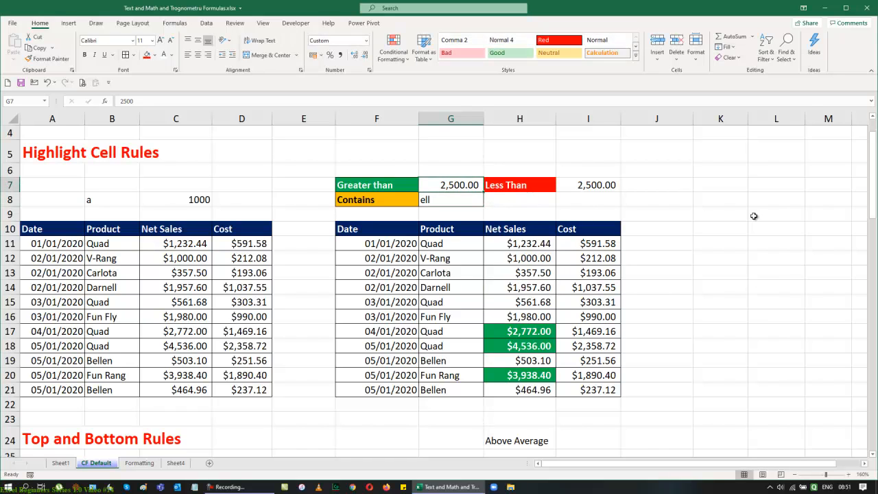
{"action": "type", "text": "3500"}
{"action": "key", "text": "Return"}
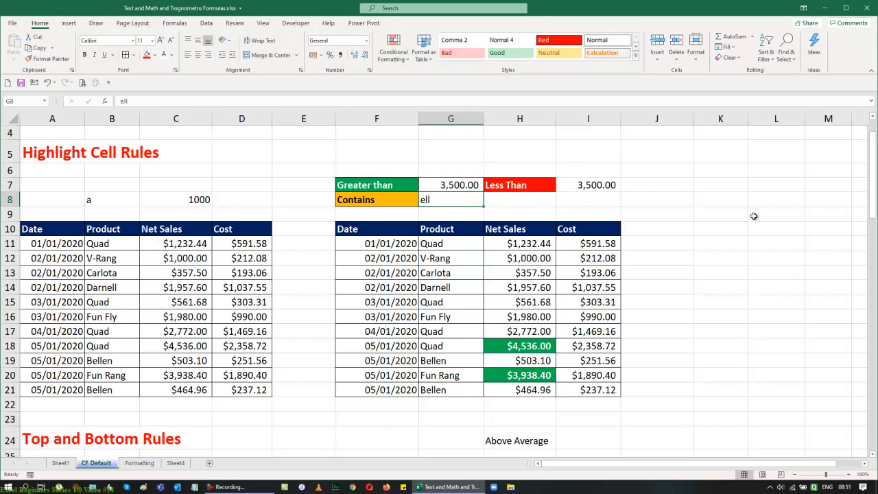
{"action": "key", "text": "Up"}
{"action": "type", "text": "4500"}
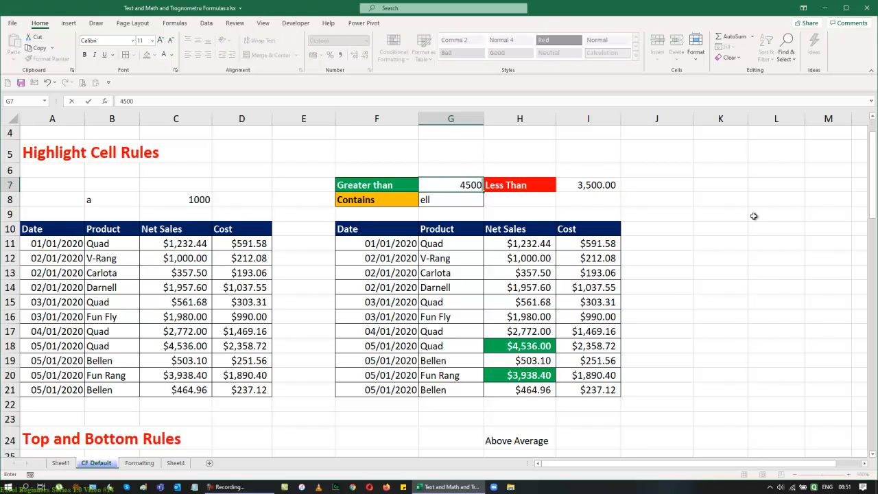
{"action": "key", "text": "Return"}
{"action": "key", "text": "Up"}
{"action": "type", "text": "750"}
{"action": "key", "text": "Return"}
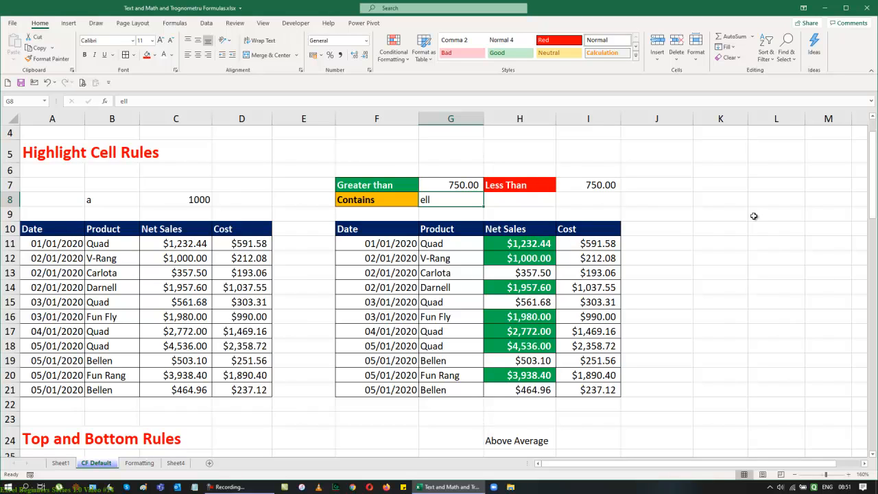
{"action": "left_click", "coordinate": [461, 186]}
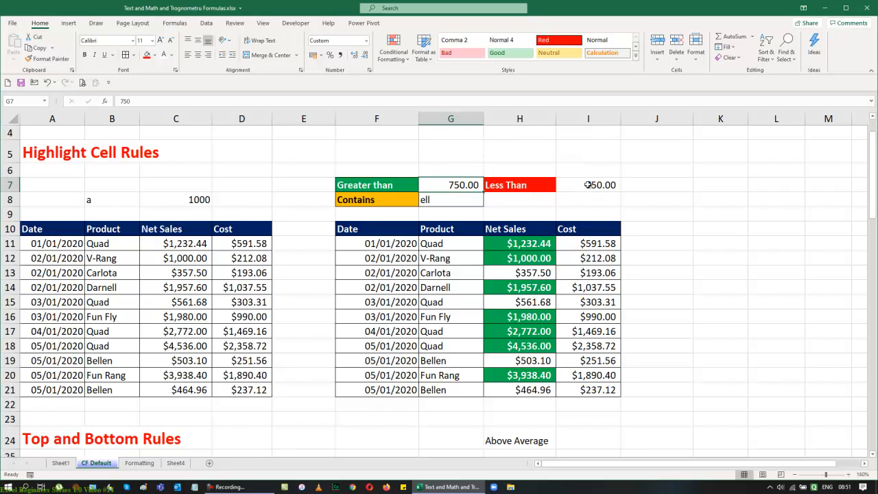
{"action": "type", "text": "1500"}
{"action": "key", "text": "Return"}
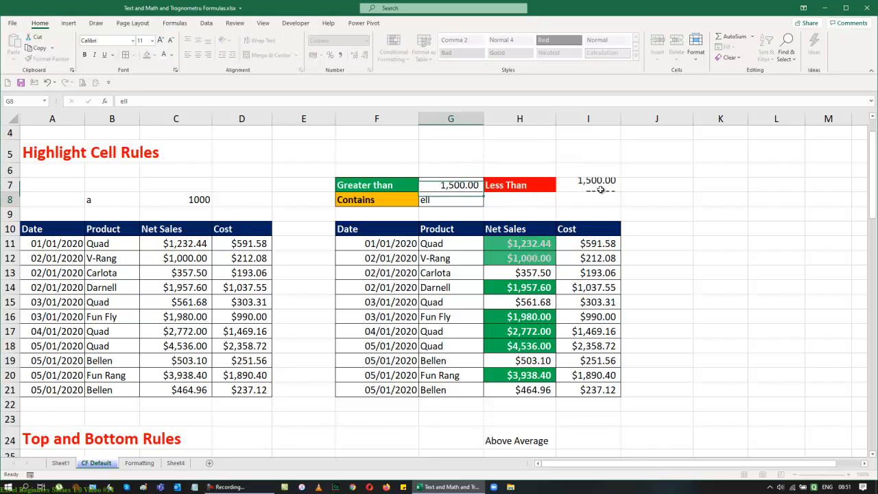
Step: Inspect the formula in cell I7
{"action": "left_click", "coordinate": [601, 190]}
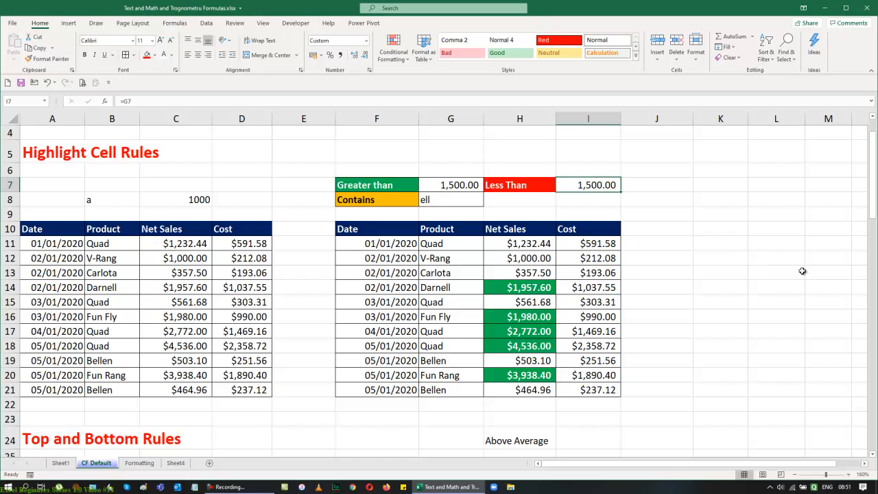
{"action": "key", "text": "F2"}
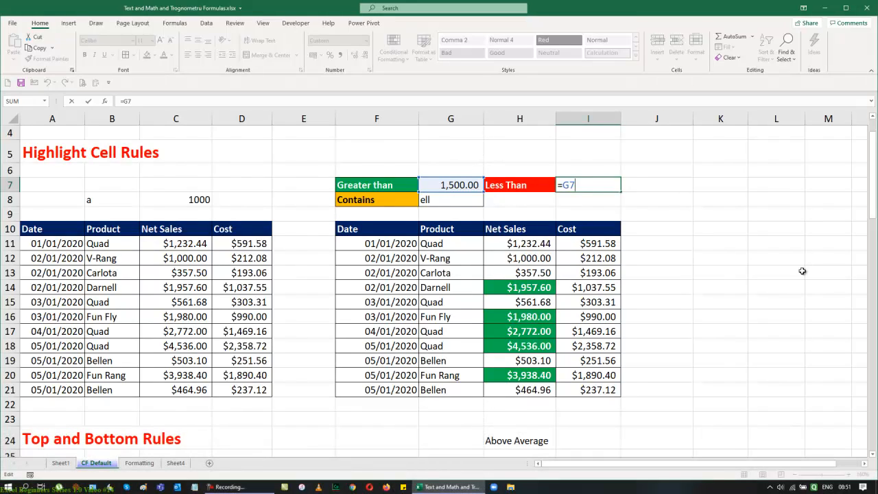
{"action": "key", "text": "Return"}
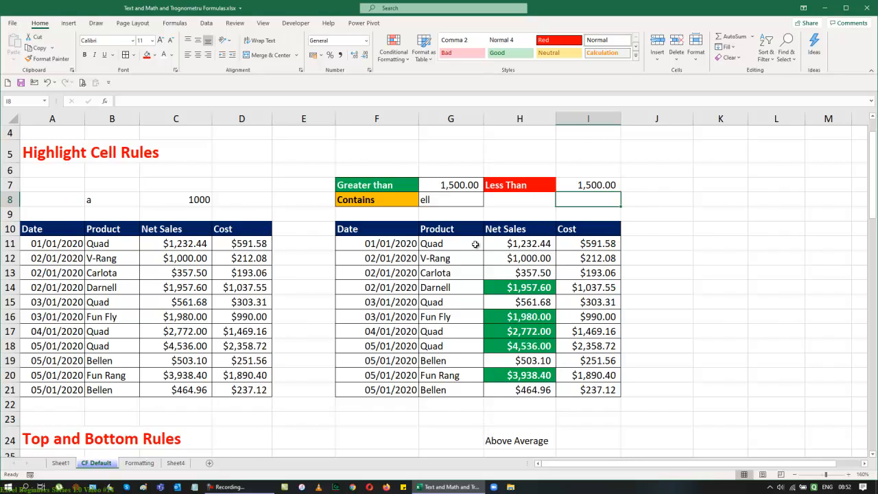
Step: Fill the Greater than label cell F7 with Dark Blue
{"action": "left_click", "coordinate": [409, 193]}
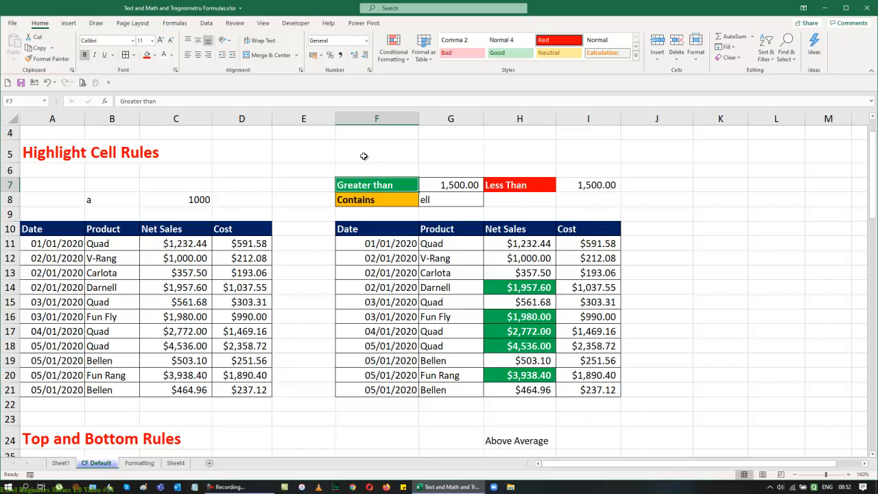
{"action": "left_click", "coordinate": [155, 55]}
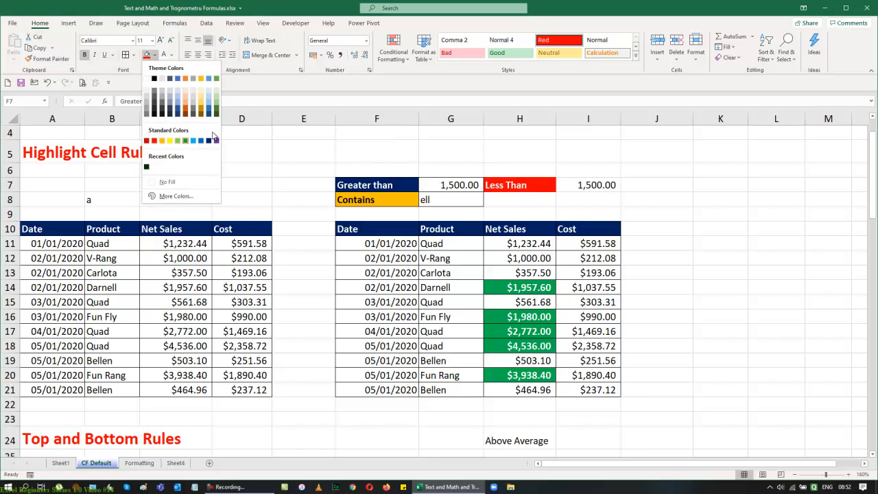
{"action": "left_click", "coordinate": [185, 141]}
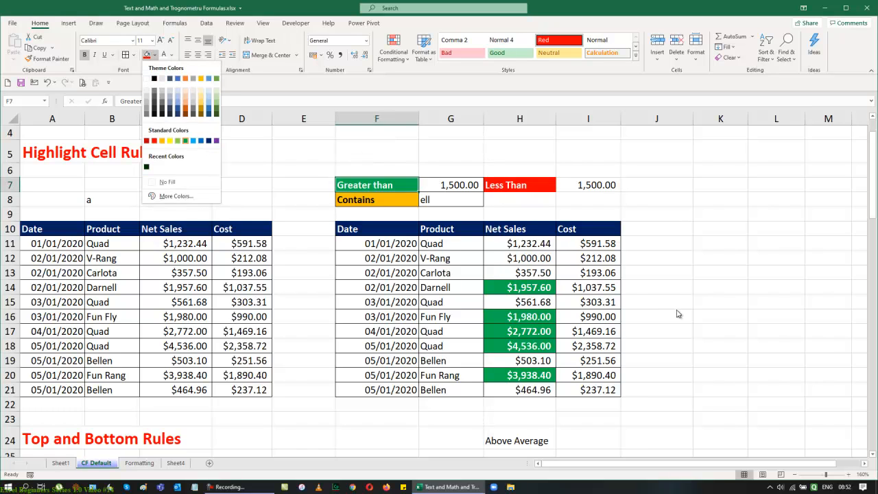
{"action": "left_click", "coordinate": [209, 141]}
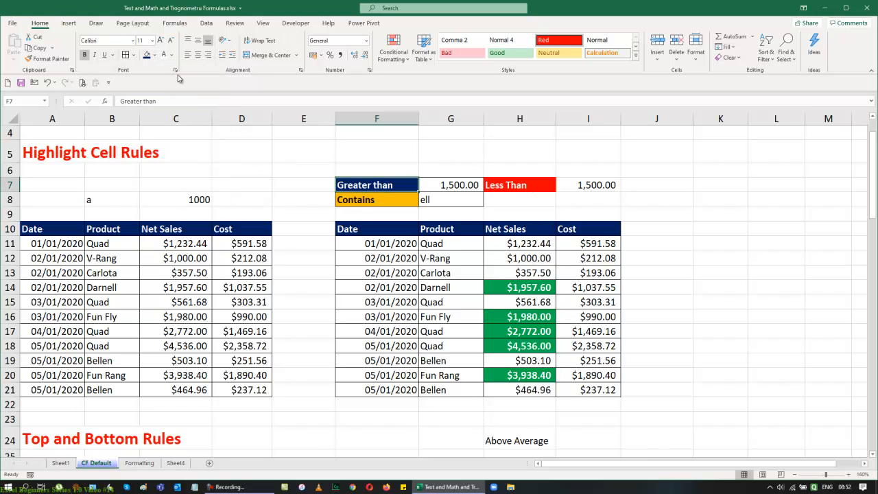
{"action": "left_click", "coordinate": [155, 55]}
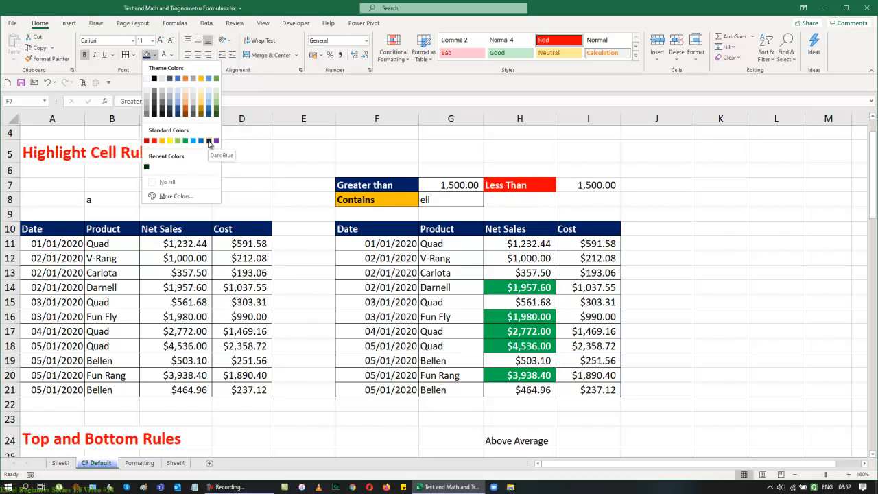
{"action": "left_click", "coordinate": [209, 141]}
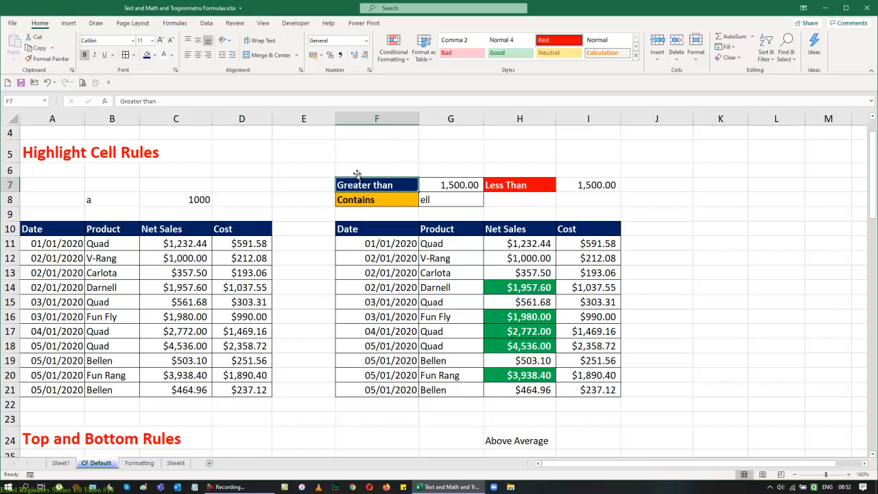
Step: Edit the Greater Than rule on Net Sales H11:H21 so its fill becomes Dark Blue, and apply it
{"action": "left_click_drag", "start_coordinate": [521, 244], "coordinate": [517, 390]}
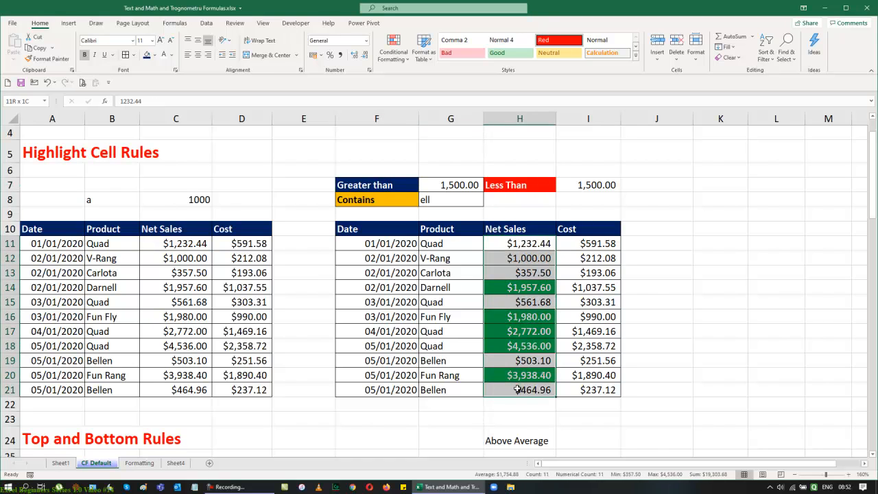
{"action": "left_click", "coordinate": [393, 50]}
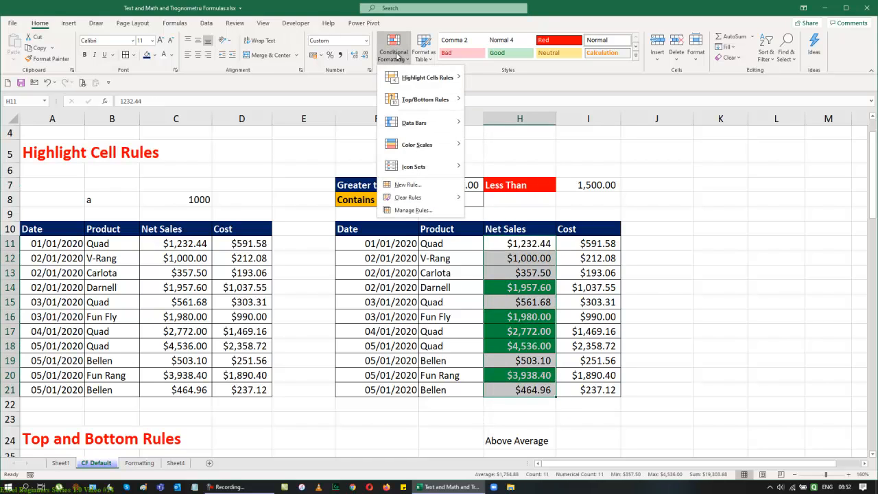
{"action": "left_click", "coordinate": [415, 211]}
{"action": "left_click", "coordinate": [662, 142]}
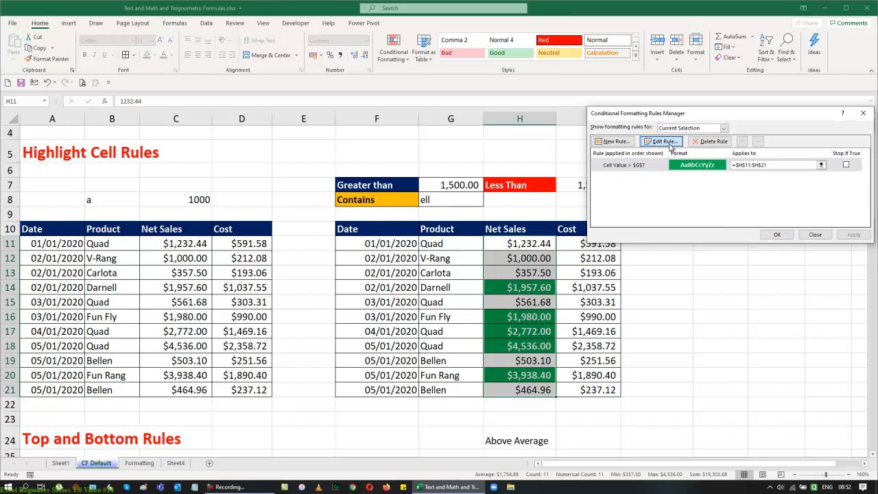
{"action": "left_click", "coordinate": [752, 232]}
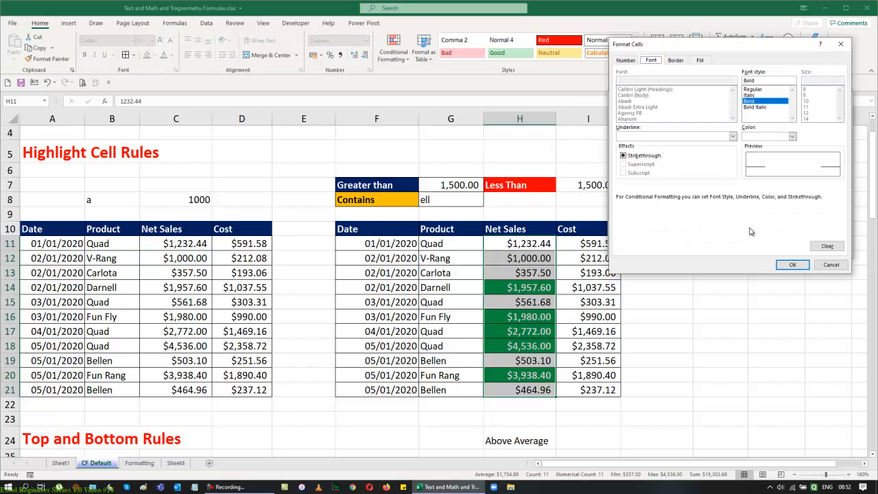
{"action": "left_click", "coordinate": [703, 61]}
{"action": "left_click", "coordinate": [690, 151]}
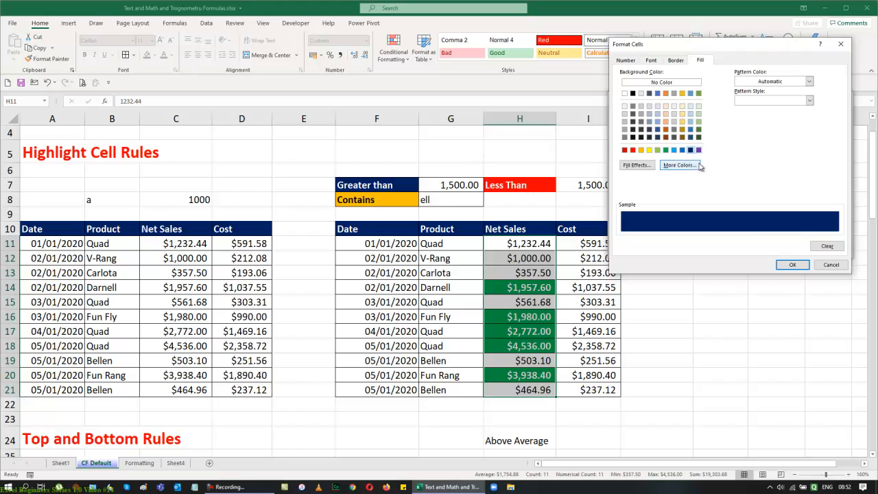
{"action": "left_click", "coordinate": [792, 265]}
{"action": "left_click", "coordinate": [793, 250]}
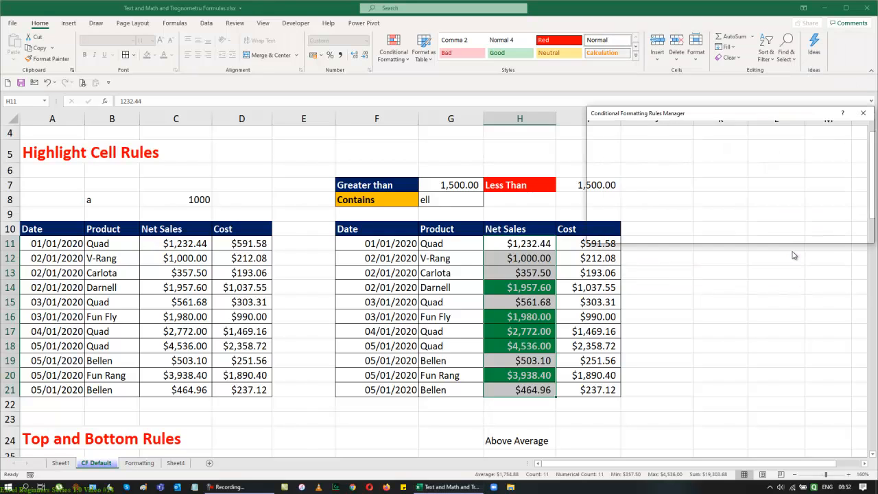
{"action": "left_click", "coordinate": [851, 235]}
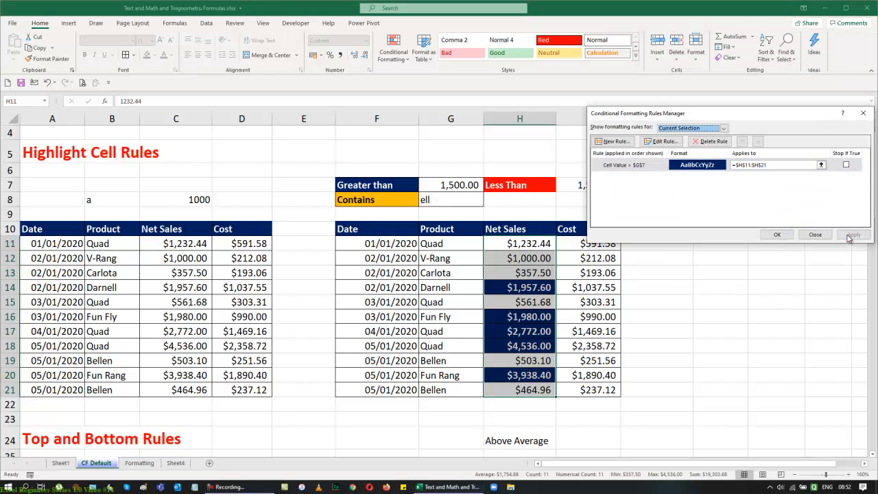
{"action": "left_click", "coordinate": [777, 235]}
{"action": "left_click", "coordinate": [776, 269]}
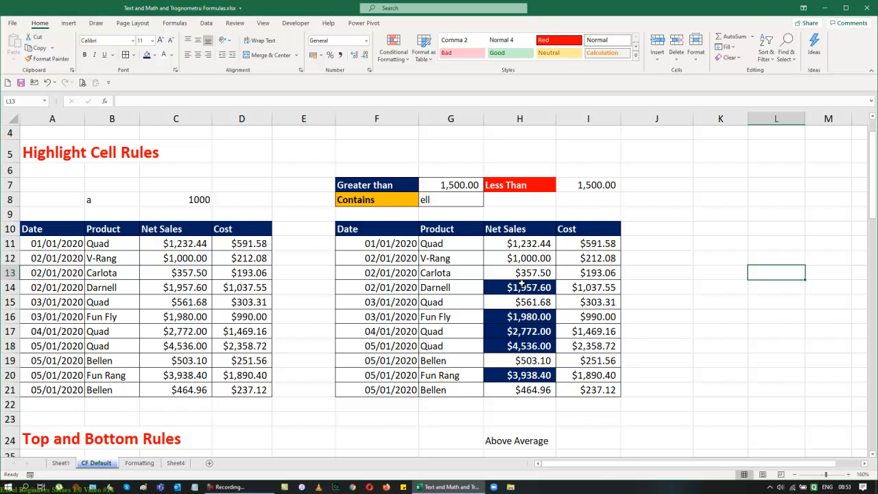
Step: Start a Less Than highlight rule on Net Sales H11:H21 comparing against cell I7, choosing a custom format
{"action": "left_click_drag", "start_coordinate": [520, 244], "coordinate": [523, 390]}
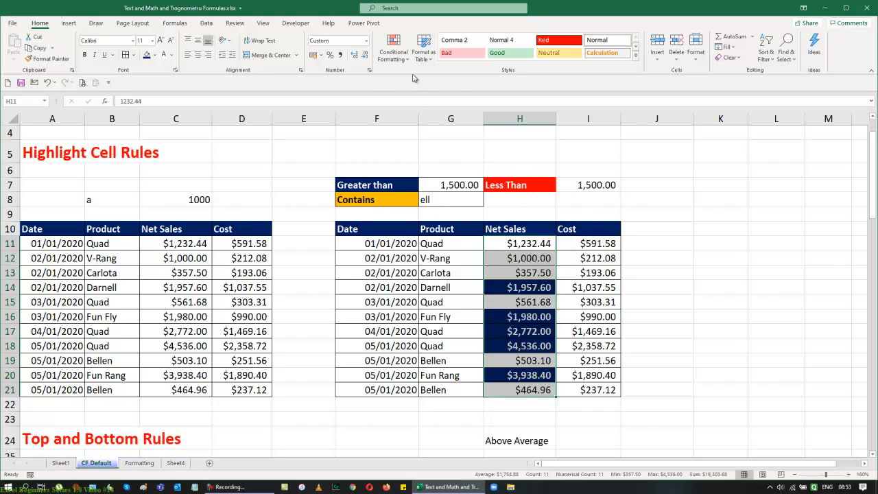
{"action": "left_click", "coordinate": [394, 50]}
{"action": "mouse_move", "coordinate": [420, 78]}
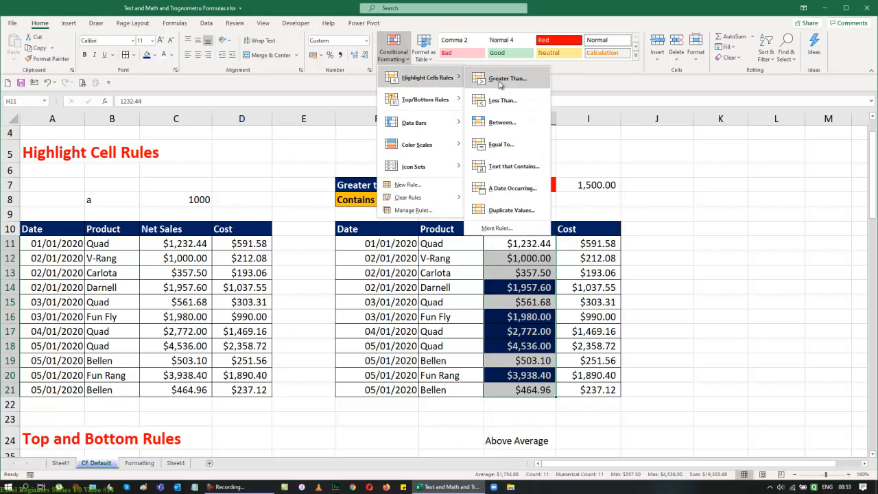
{"action": "left_click", "coordinate": [517, 108]}
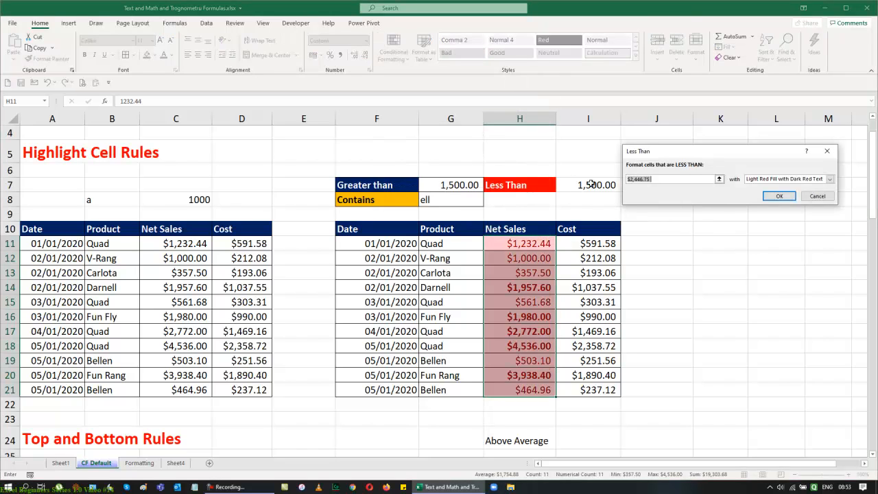
{"action": "left_click", "coordinate": [590, 185]}
{"action": "left_click", "coordinate": [829, 179]}
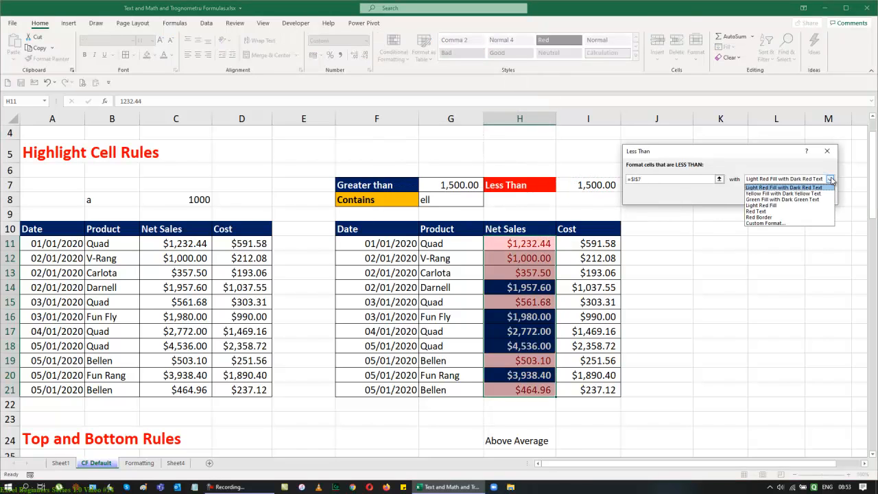
{"action": "left_click", "coordinate": [763, 223]}
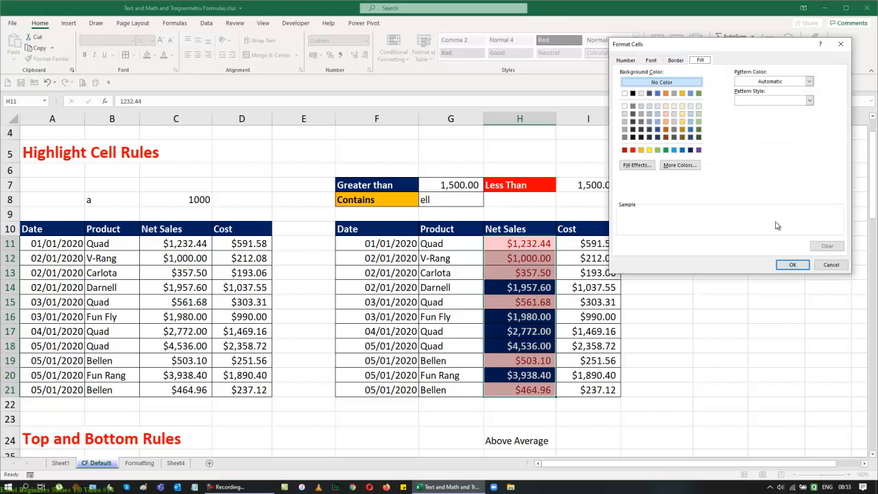
Step: Give the Less Than rule a red fill with bold white font and confirm it
{"action": "left_click", "coordinate": [633, 151]}
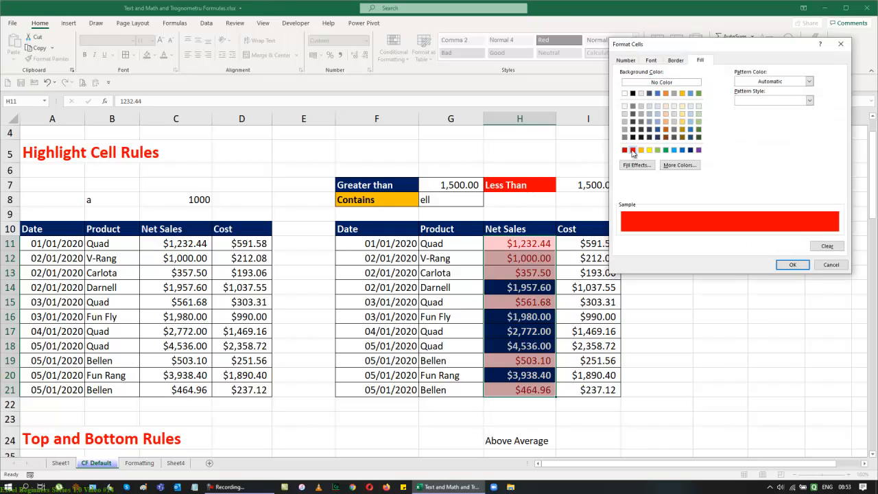
{"action": "left_click", "coordinate": [651, 59]}
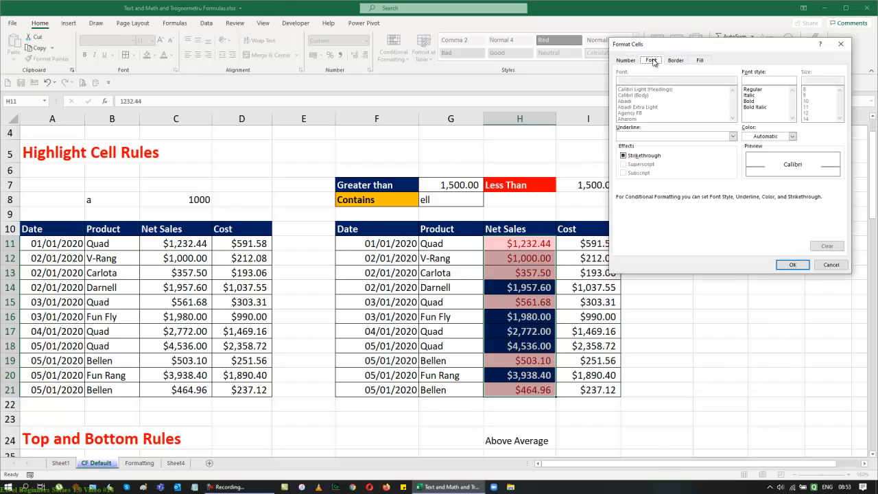
{"action": "left_click", "coordinate": [750, 101]}
{"action": "left_click", "coordinate": [792, 136]}
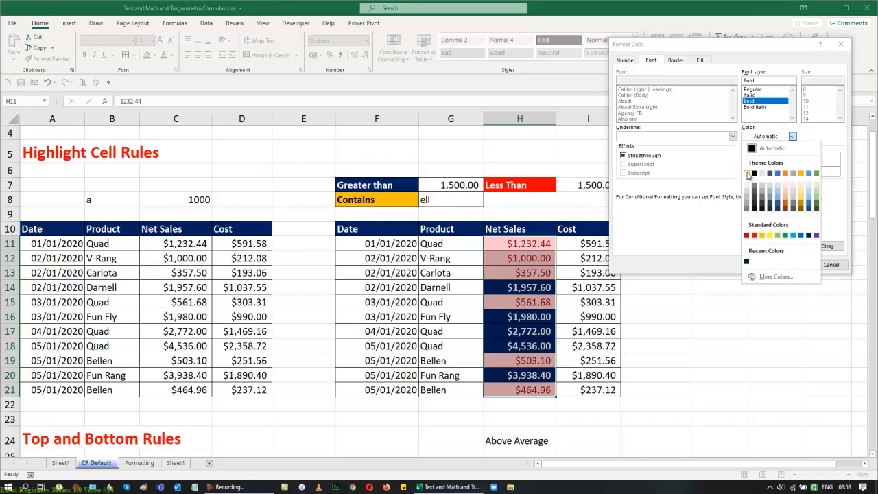
{"action": "left_click", "coordinate": [750, 177]}
{"action": "left_click", "coordinate": [792, 264]}
{"action": "left_click", "coordinate": [780, 198]}
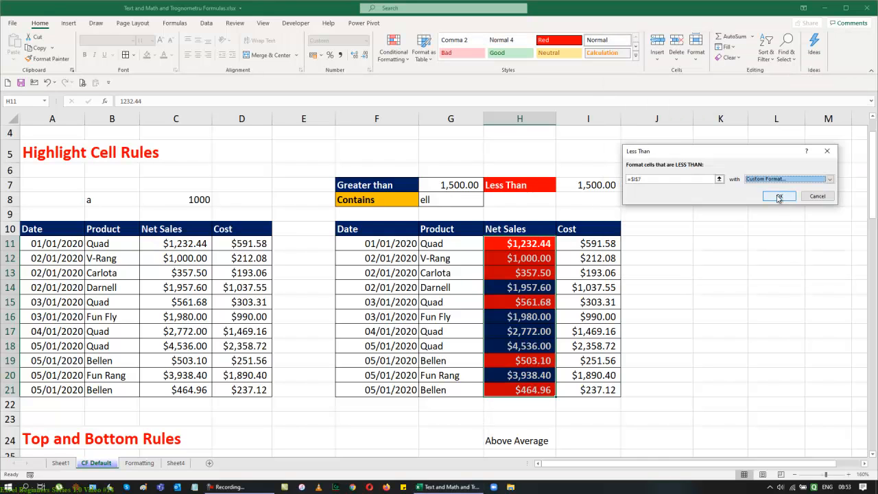
{"action": "left_click", "coordinate": [776, 265]}
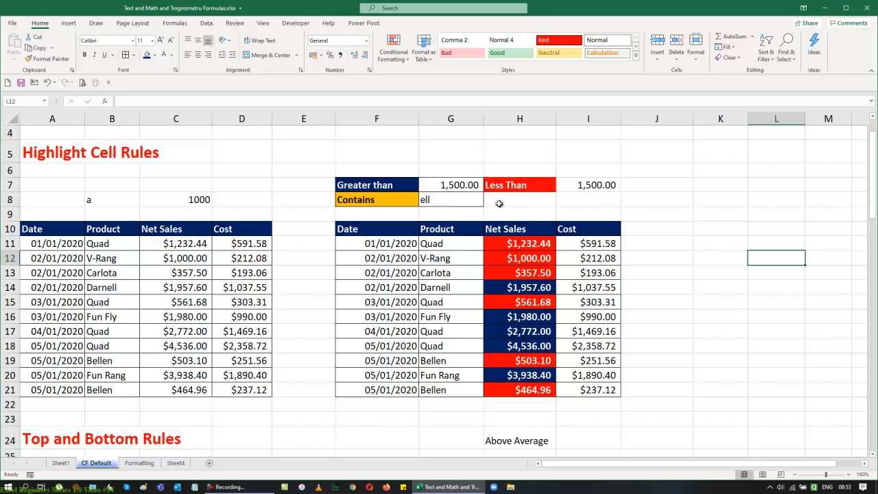
Step: Test both rules by setting G7 to 750, 2500, 1500 and then 1250
{"action": "left_click", "coordinate": [456, 187]}
{"action": "type", "text": "750"}
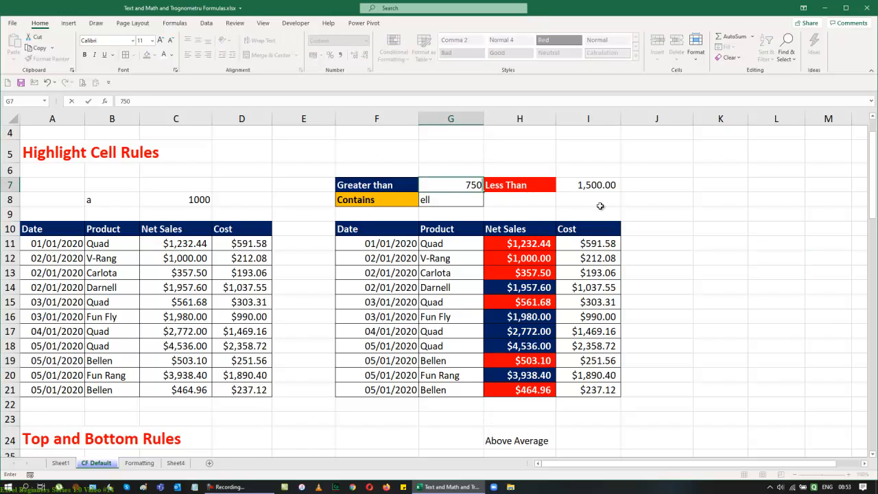
{"action": "key", "text": "Return"}
{"action": "key", "text": "Up"}
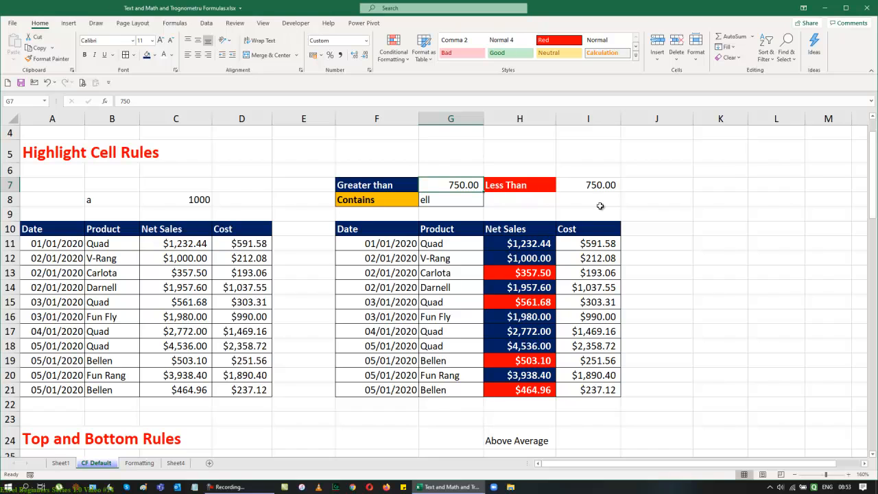
{"action": "type", "text": "2500"}
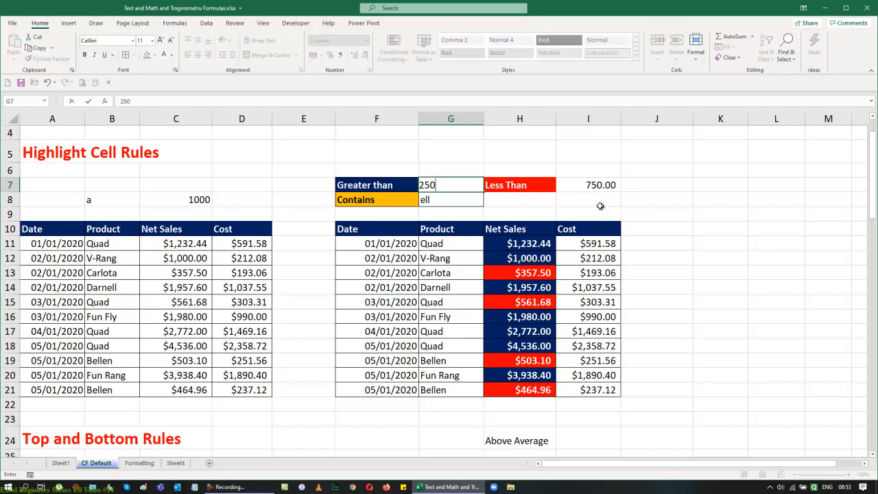
{"action": "key", "text": "Return"}
{"action": "key", "text": "Up"}
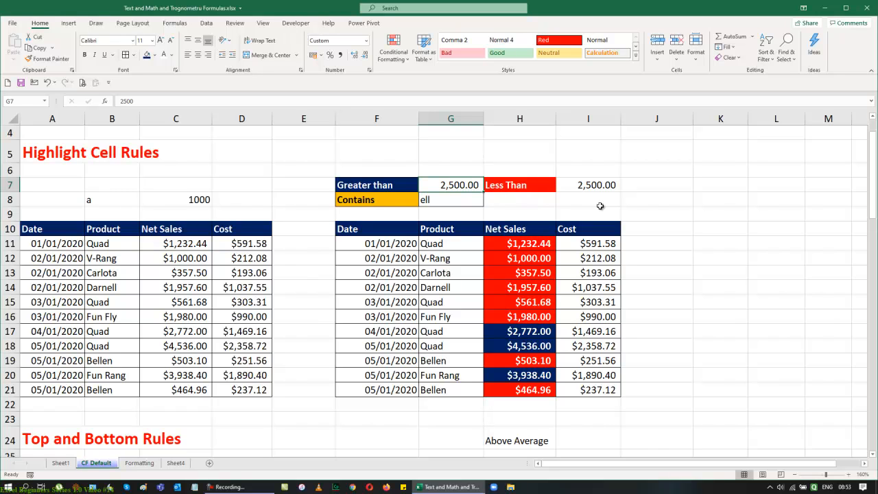
{"action": "type", "text": "1500"}
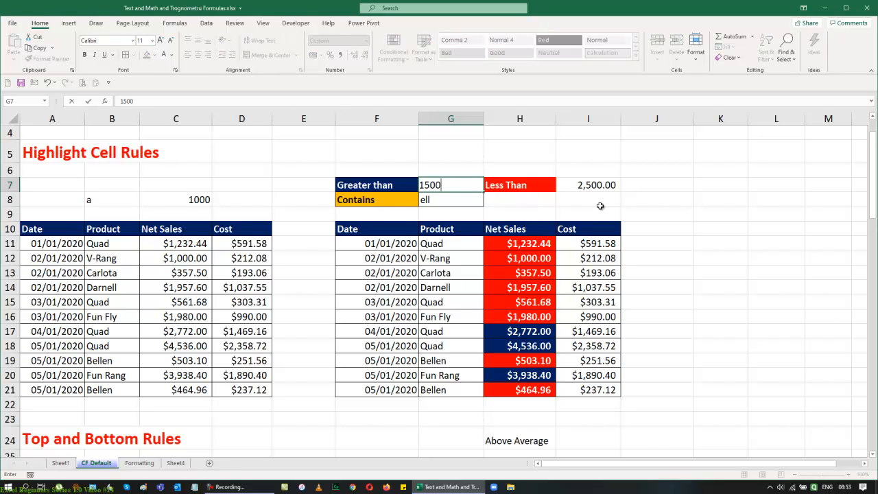
{"action": "key", "text": "Return"}
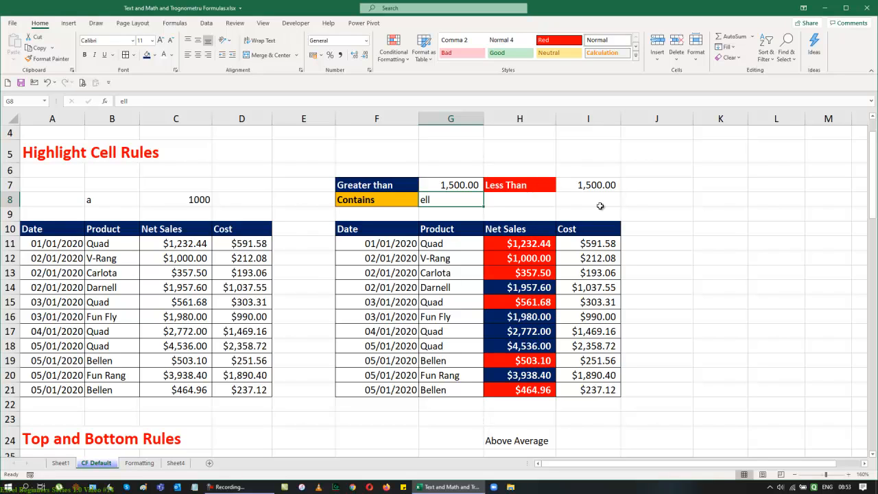
{"action": "key", "text": "Up"}
{"action": "type", "text": "1250"}
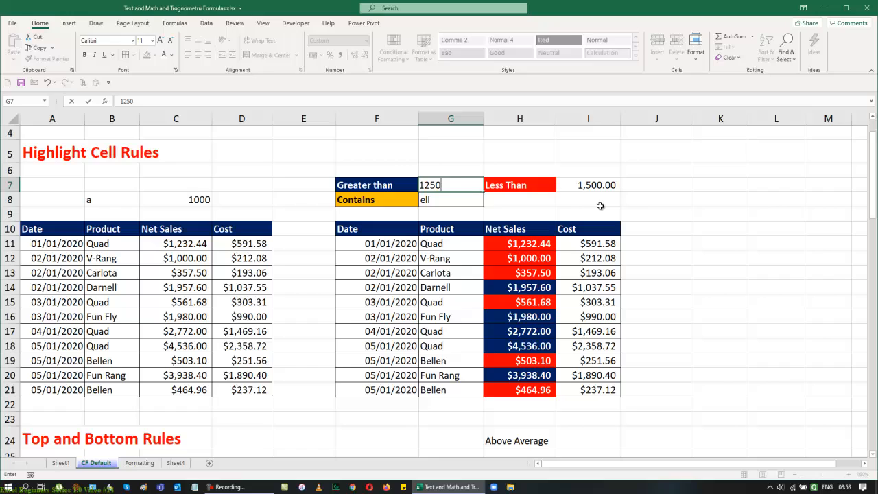
{"action": "key", "text": "Return"}
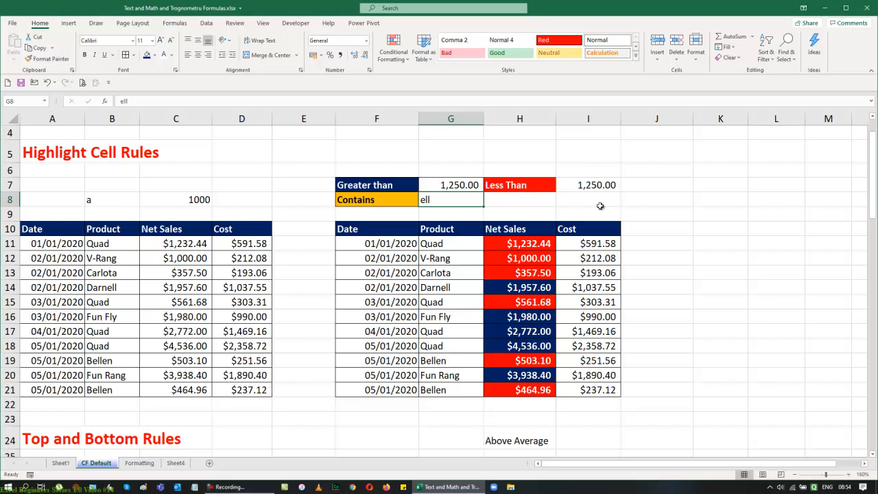
Step: Start a Text That Contains rule on Product cells G11:G21 referencing cell G8, choosing a custom format
{"action": "left_click_drag", "start_coordinate": [447, 247], "coordinate": [457, 389]}
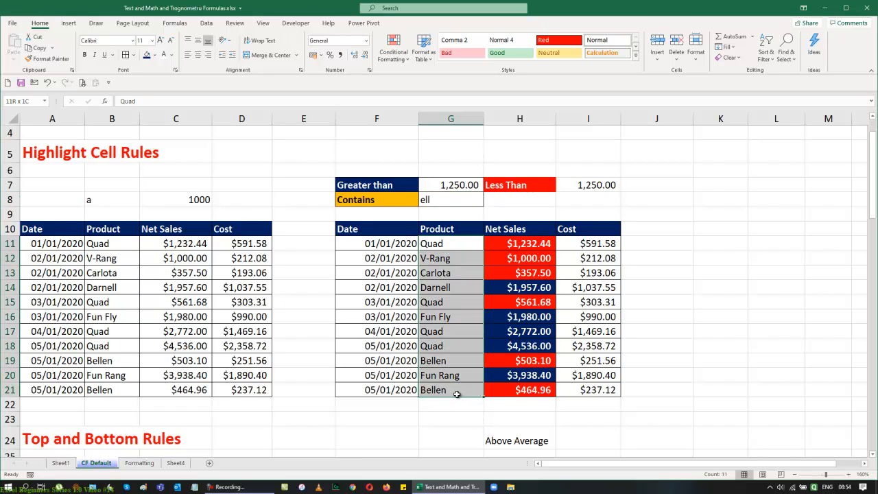
{"action": "left_click", "coordinate": [391, 55]}
{"action": "mouse_move", "coordinate": [405, 78]}
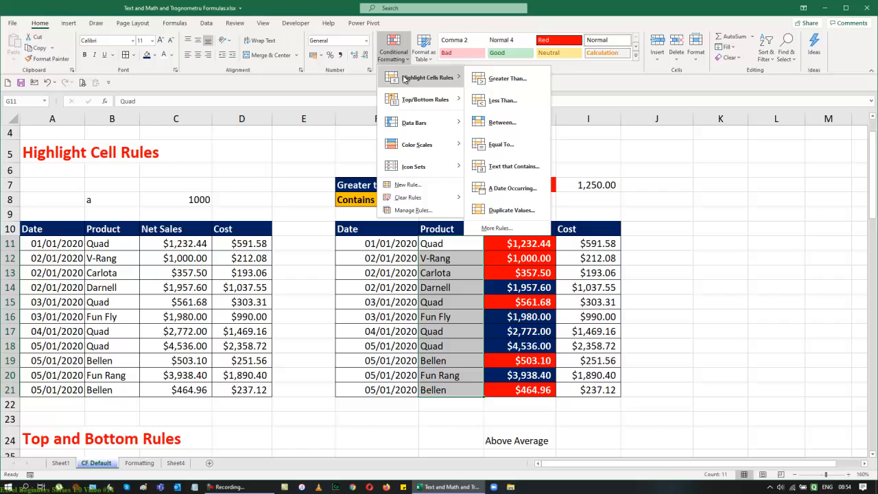
{"action": "left_click", "coordinate": [513, 166]}
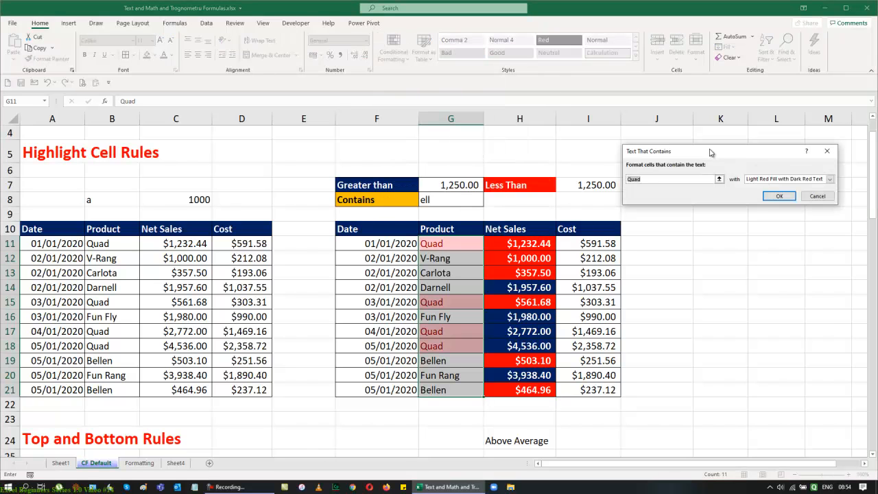
{"action": "left_click_drag", "start_coordinate": [711, 152], "coordinate": [728, 158]}
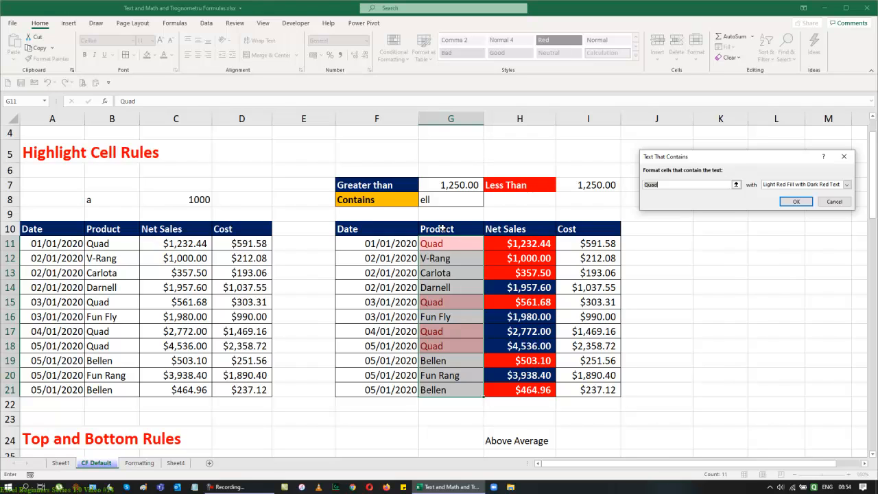
{"action": "left_click", "coordinate": [449, 200]}
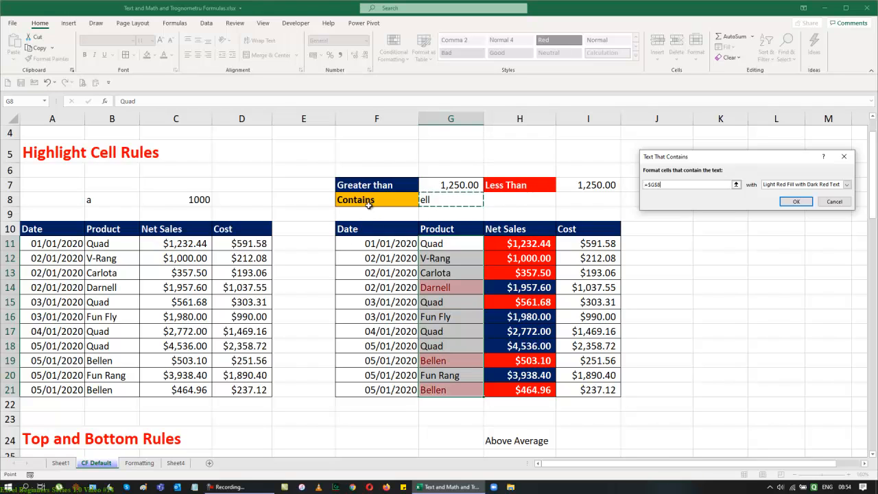
{"action": "left_click", "coordinate": [847, 184]}
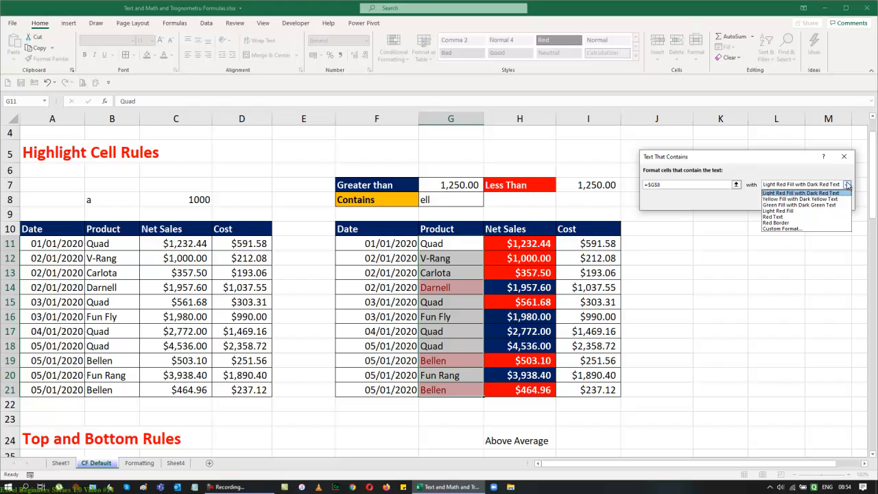
{"action": "left_click", "coordinate": [782, 229]}
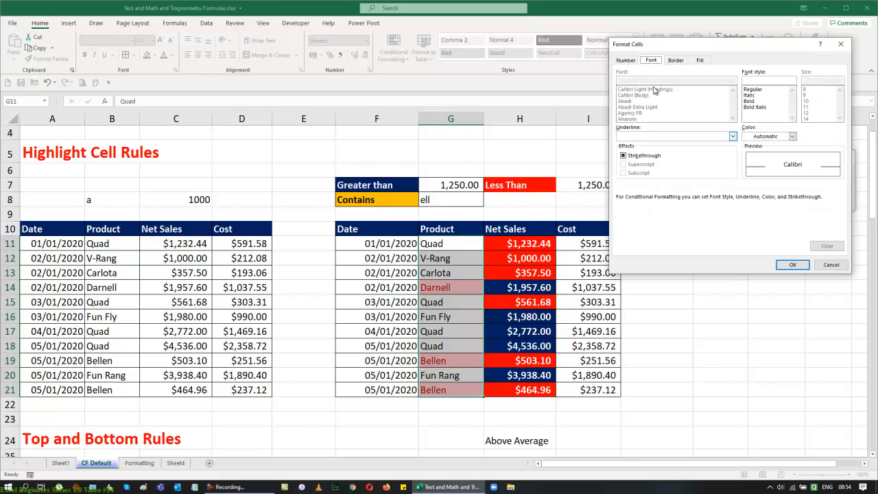
Step: Give the Text That Contains rule an orange fill with bold font and confirm it
{"action": "left_click", "coordinate": [699, 60]}
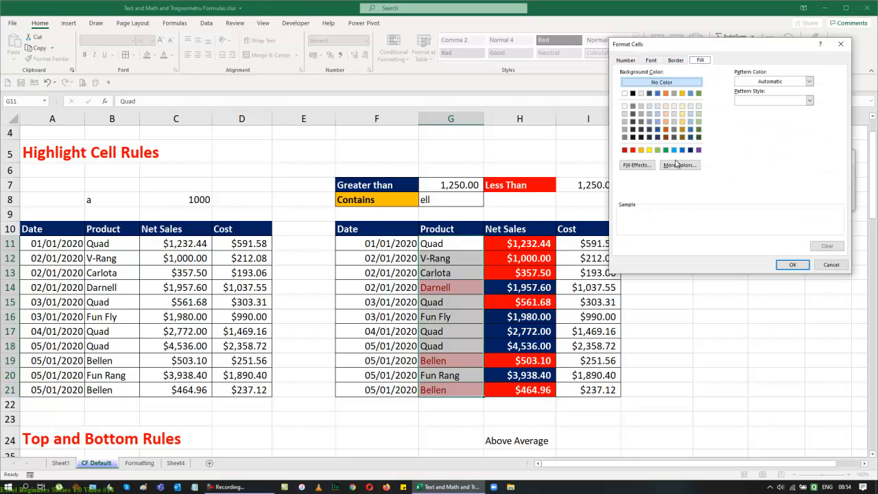
{"action": "left_click", "coordinate": [640, 151]}
{"action": "left_click", "coordinate": [651, 60]}
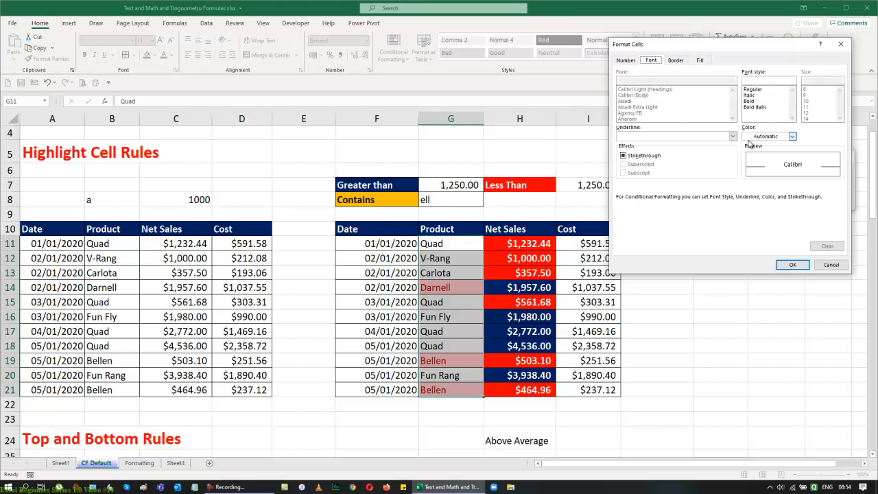
{"action": "left_click", "coordinate": [748, 102]}
{"action": "left_click", "coordinate": [792, 264]}
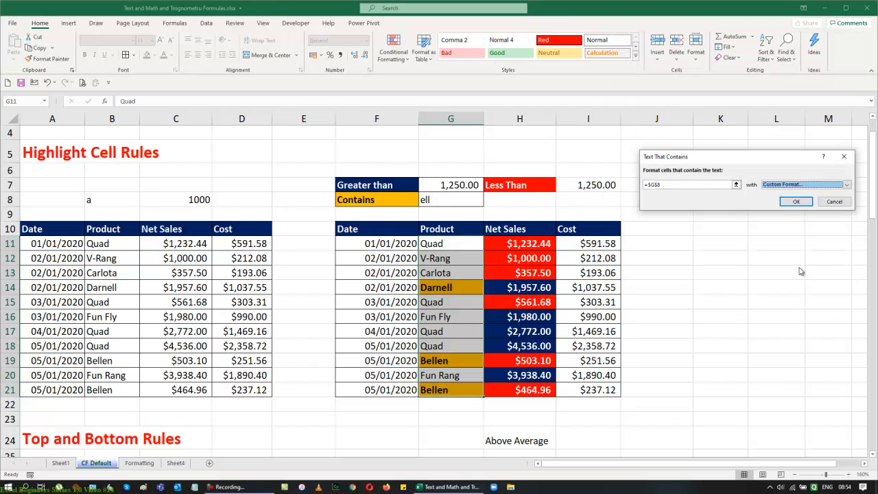
{"action": "left_click", "coordinate": [789, 202]}
{"action": "left_click", "coordinate": [806, 273]}
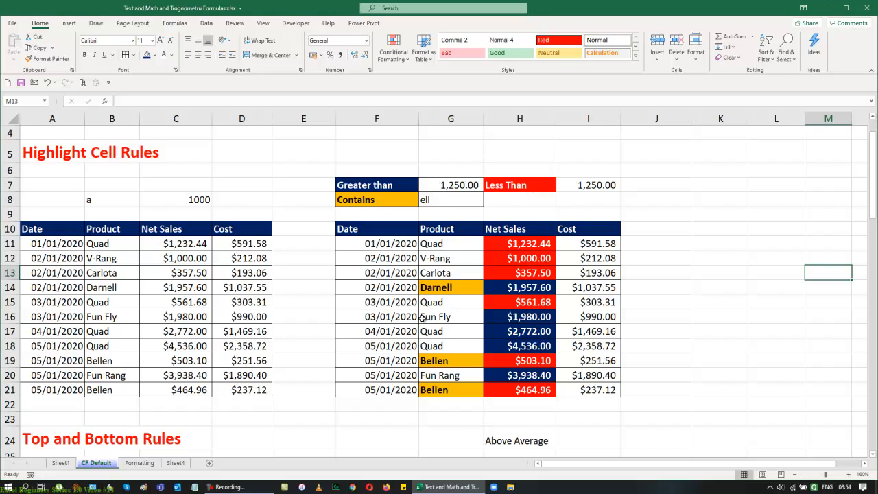
Step: Test the Contains rule's case handling by setting G8 to ELL, ell, ELL and then Ell
{"action": "left_click", "coordinate": [440, 197]}
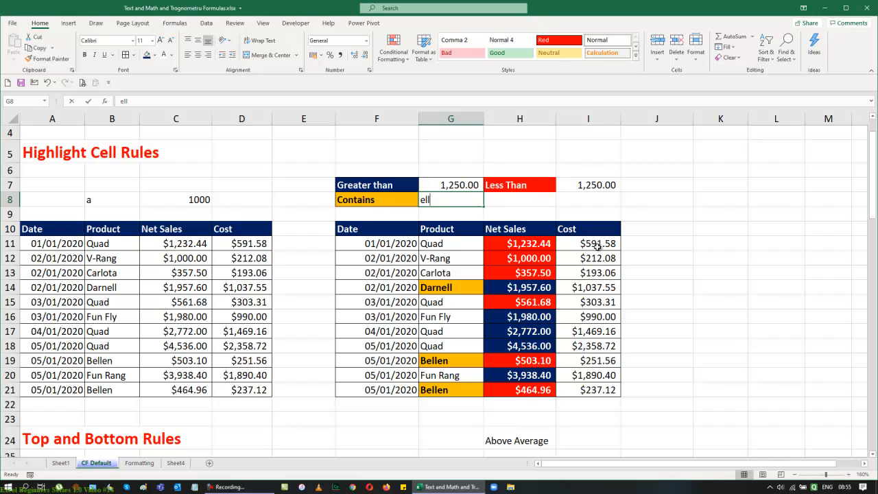
{"action": "type", "text": "ELL"}
{"action": "key", "text": "Return"}
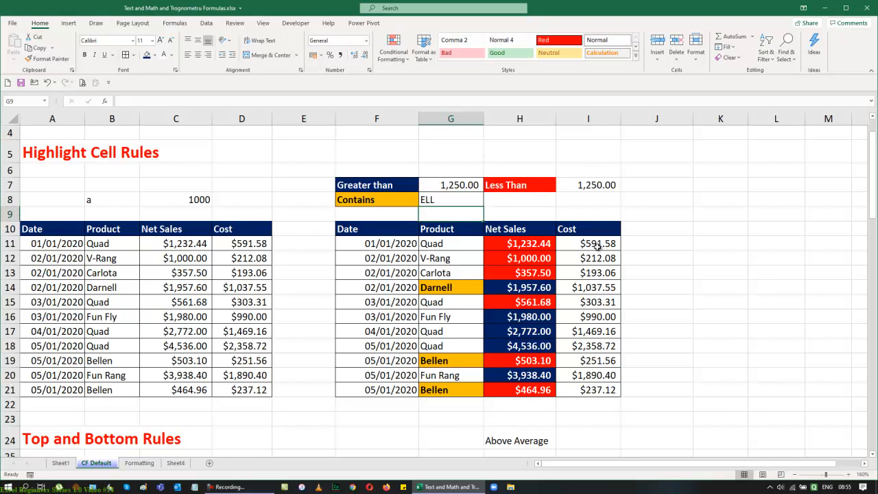
{"action": "key", "text": "Up"}
{"action": "type", "text": "ell"}
{"action": "key", "text": "Return"}
{"action": "key", "text": "Up"}
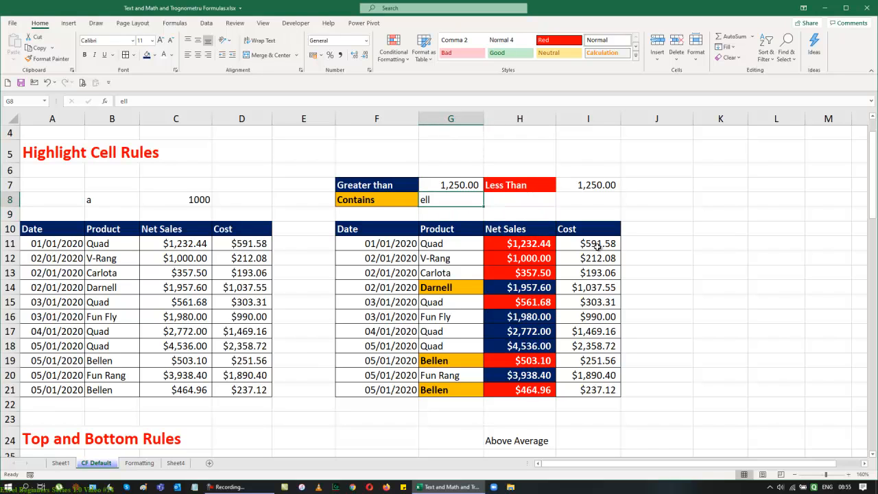
{"action": "type", "text": "ELL"}
{"action": "key", "text": "Return"}
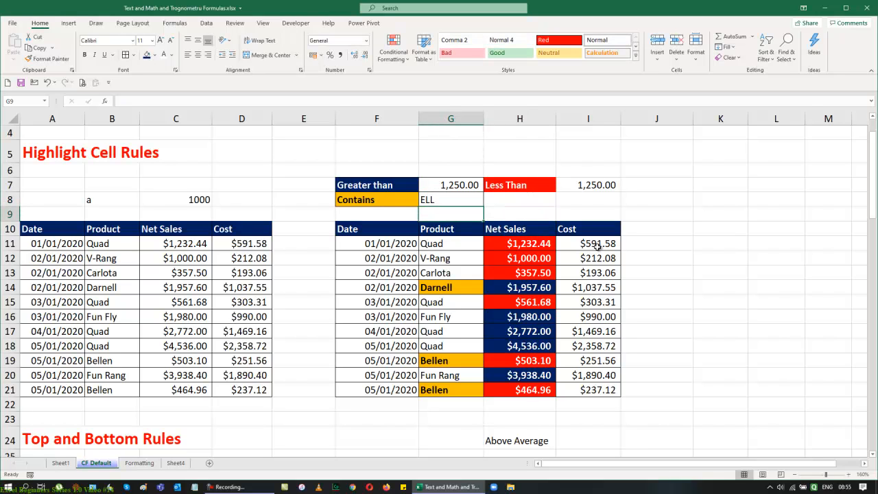
{"action": "key", "text": "Up"}
{"action": "type", "text": "Ell"}
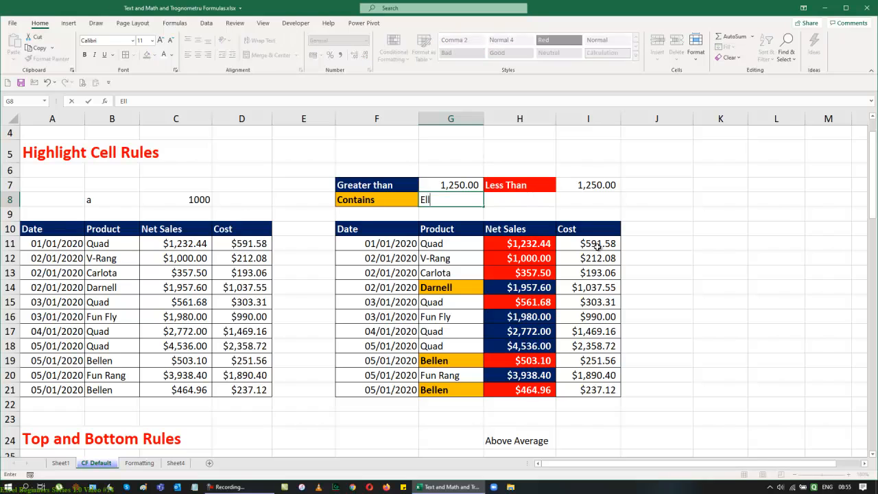
{"action": "key", "text": "Return"}
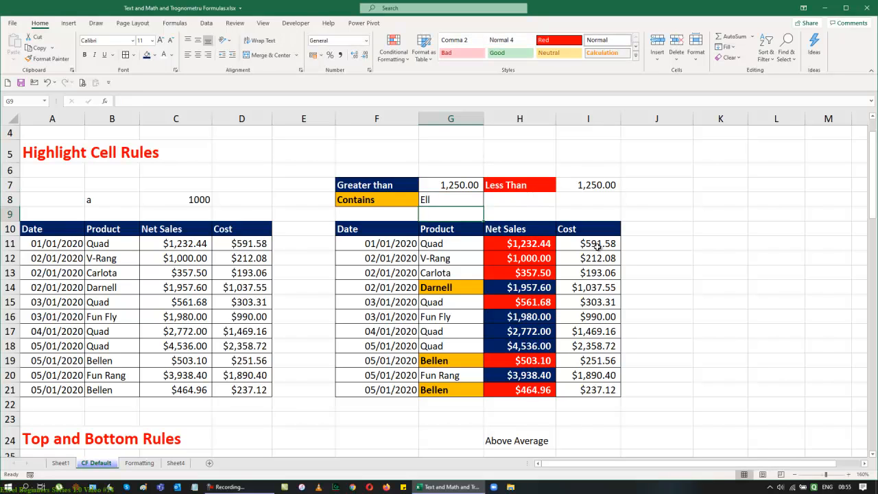
{"action": "key", "text": "Up"}
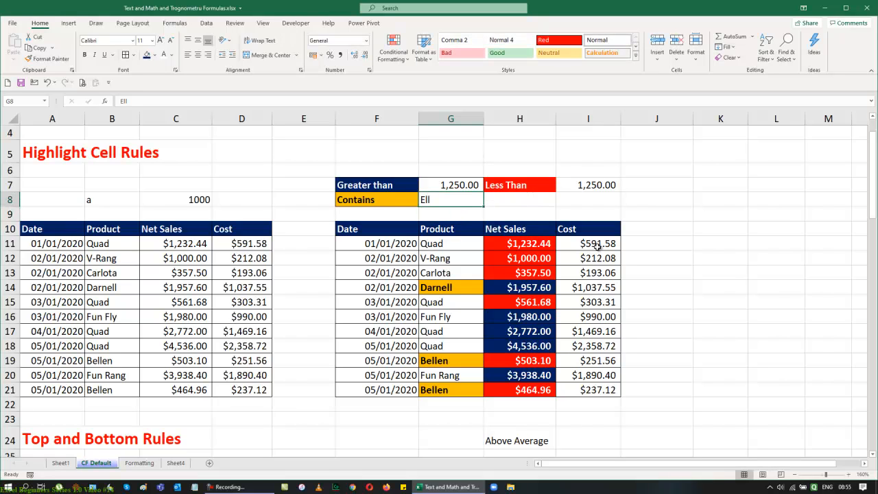
Step: Test the Contains rule again by setting G8 to B, b, Be and then bE
{"action": "type", "text": "B"}
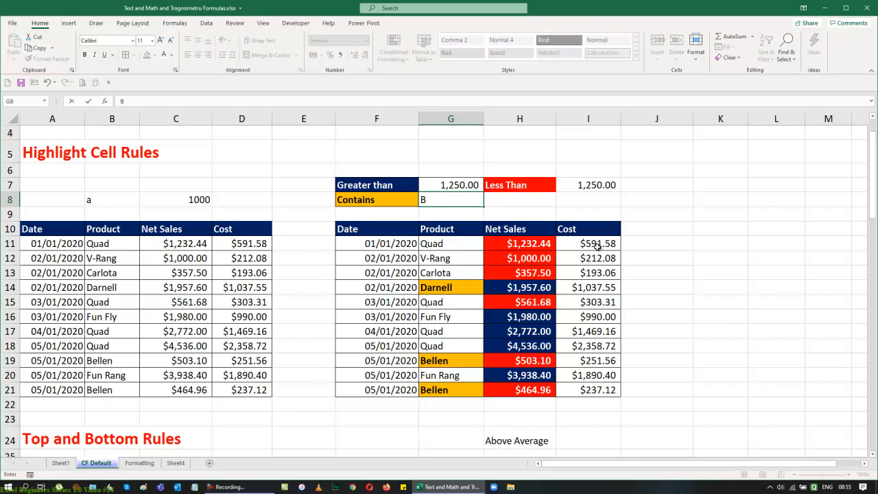
{"action": "key", "text": "Return"}
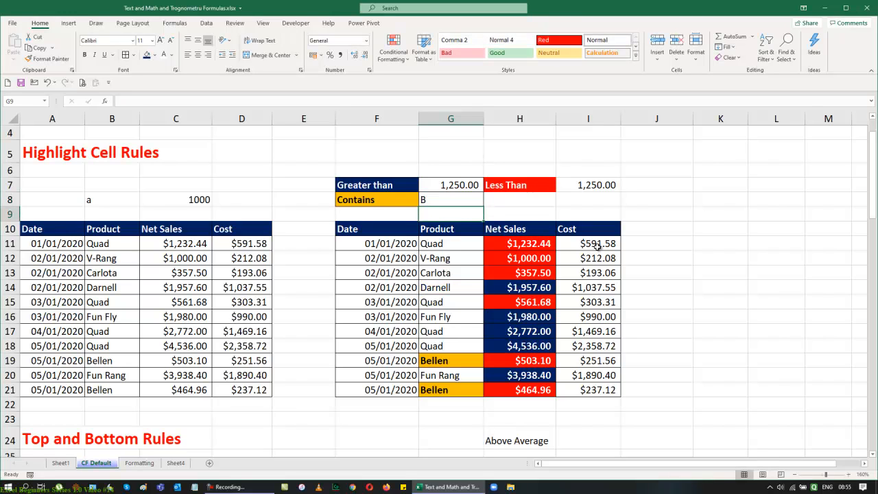
{"action": "key", "text": "Up"}
{"action": "type", "text": "b"}
{"action": "key", "text": "Return"}
{"action": "key", "text": "Up"}
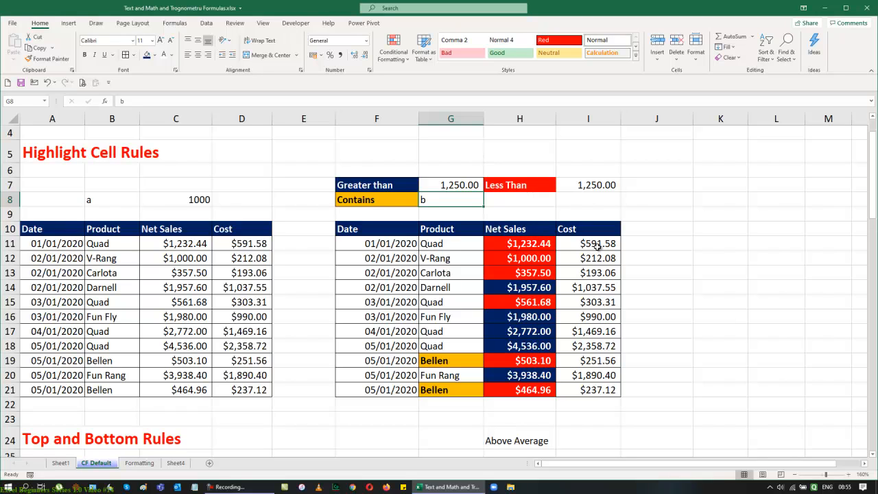
{"action": "type", "text": "Be"}
{"action": "key", "text": "Return"}
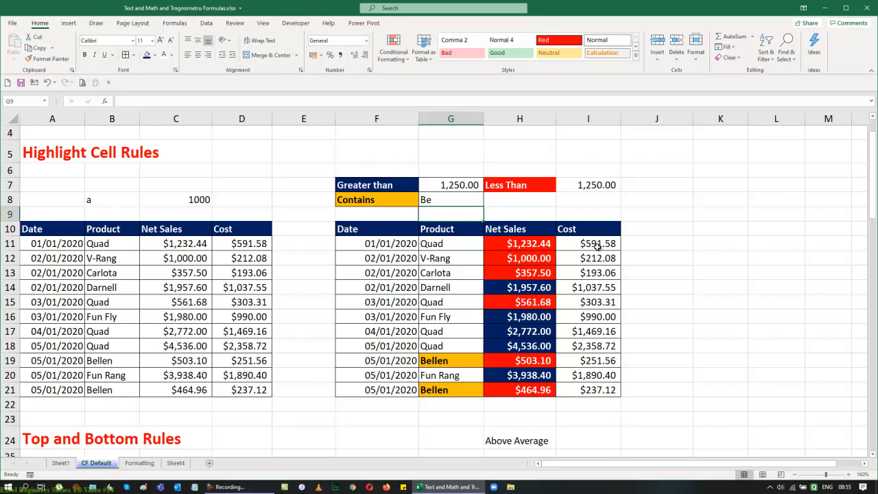
{"action": "key", "text": "Up"}
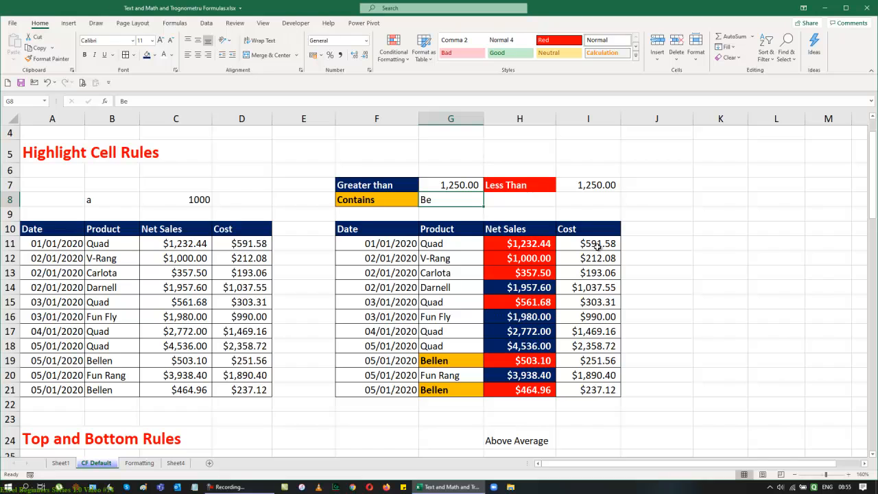
{"action": "type", "text": "bE"}
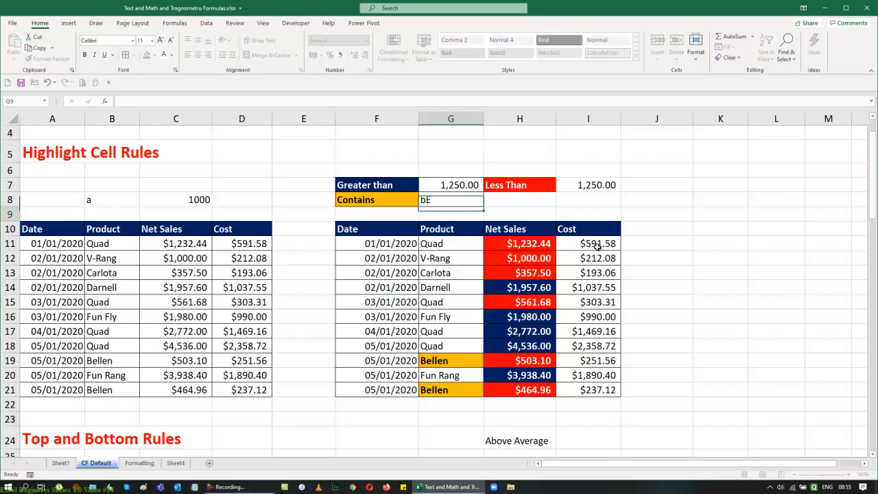
{"action": "key", "text": "Return"}
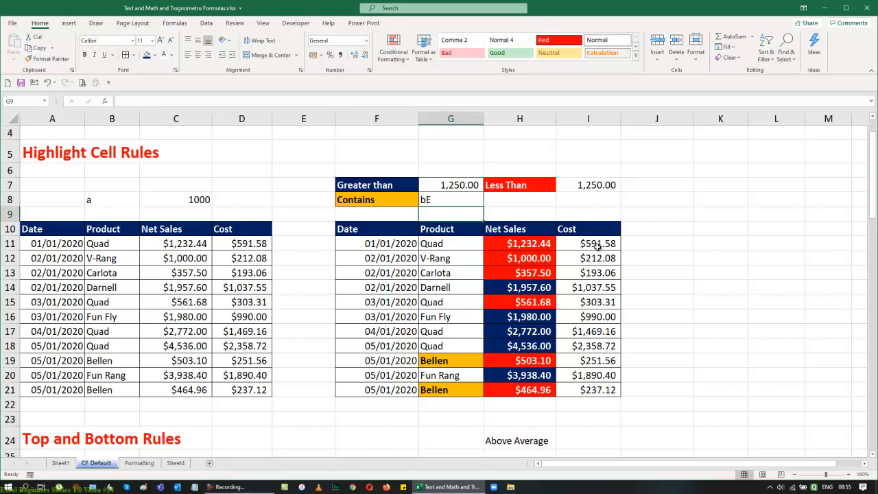
{"action": "key", "text": "Up"}
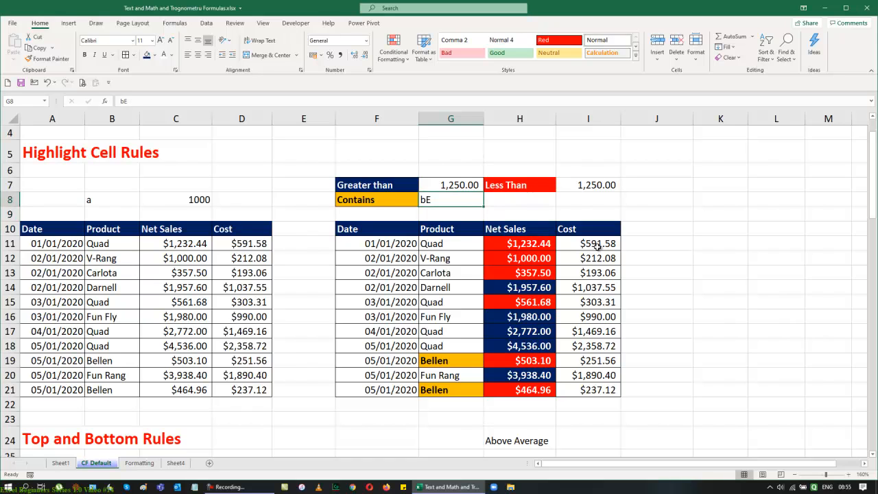
Step: Test the Contains rule with G8 set to Q, q, Qu and then qU
{"action": "type", "text": "Q"}
{"action": "key", "text": "Return"}
{"action": "key", "text": "Up"}
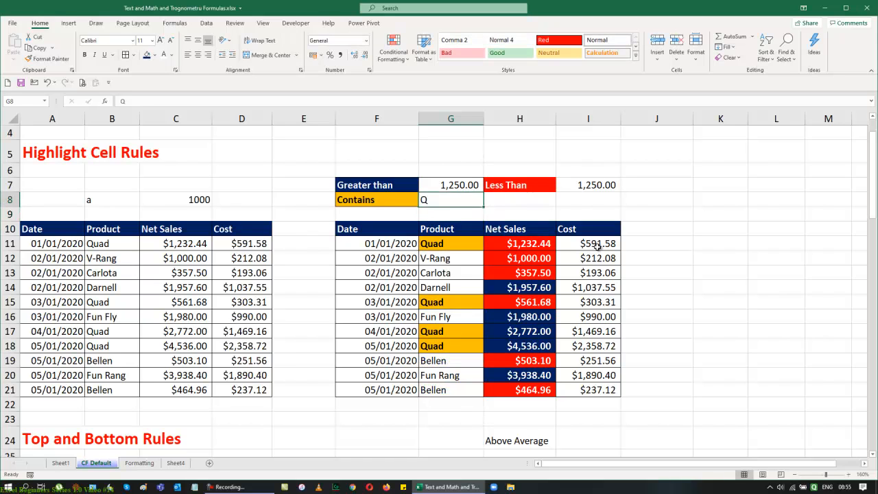
{"action": "type", "text": "q"}
{"action": "key", "text": "Return"}
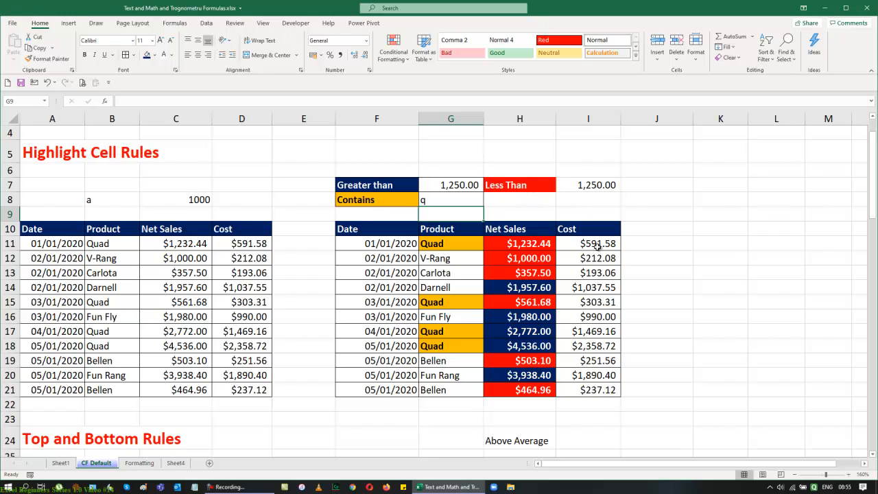
{"action": "key", "text": "Up"}
{"action": "type", "text": "Qu"}
{"action": "key", "text": "Return"}
{"action": "key", "text": "Up"}
{"action": "type", "text": "qU"}
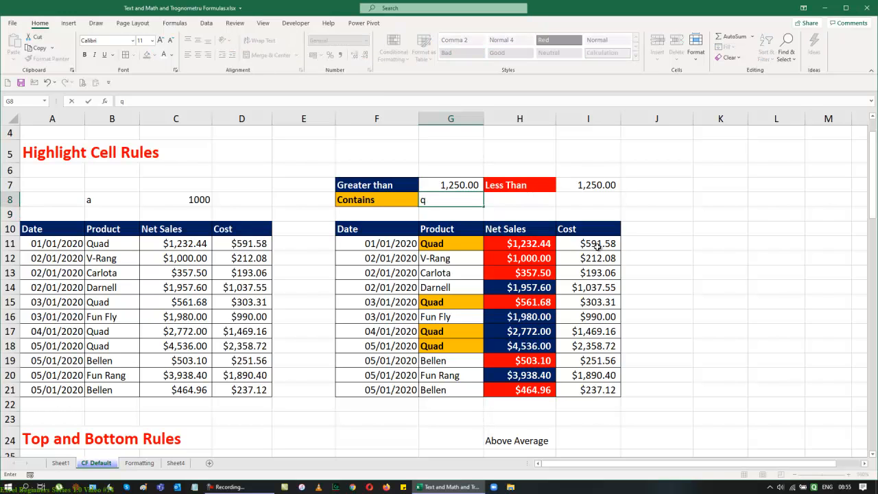
{"action": "key", "text": "Return"}
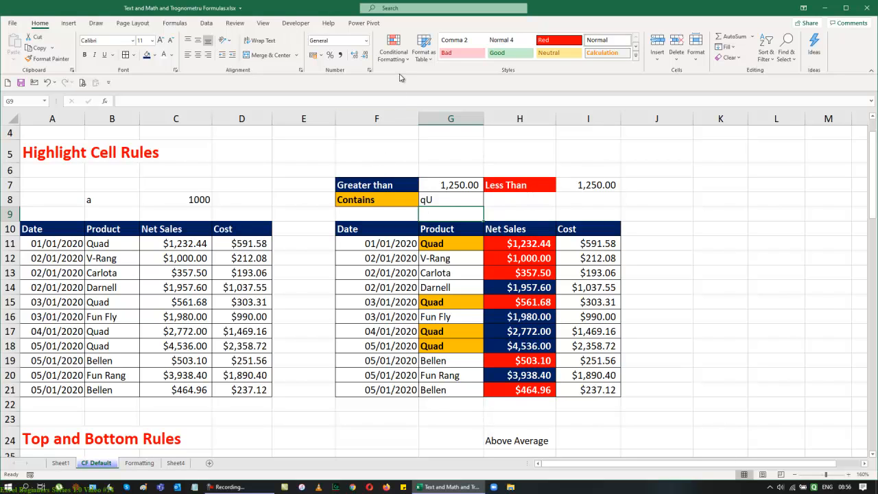
Step: Open the A Date Occurring highlight rule, examine its date period options, and cancel it
{"action": "left_click", "coordinate": [394, 50]}
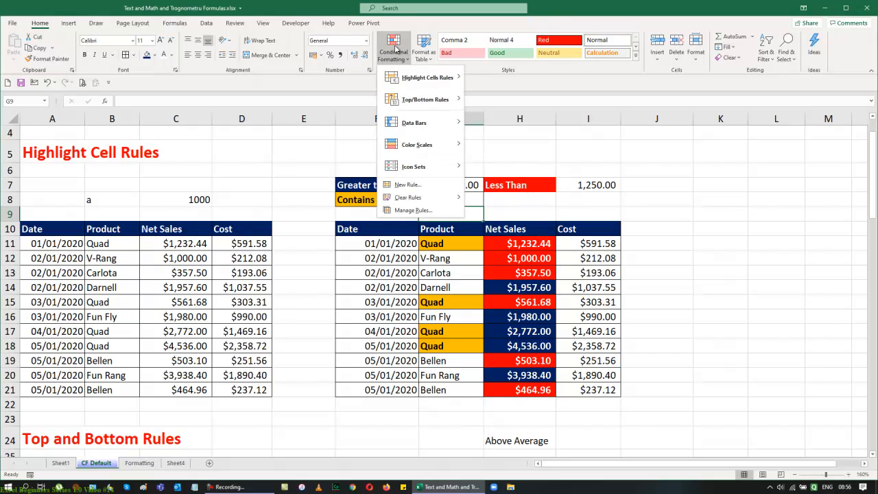
{"action": "mouse_move", "coordinate": [422, 77]}
{"action": "left_click", "coordinate": [538, 188]}
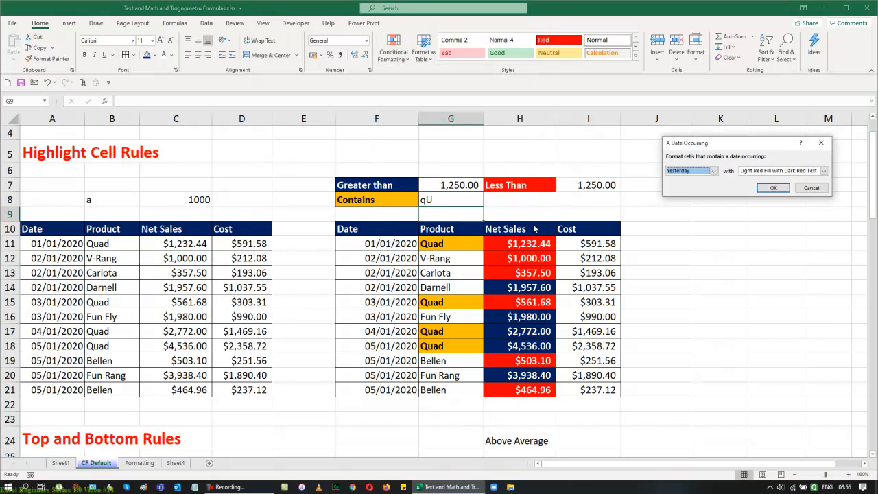
{"action": "left_click_drag", "start_coordinate": [728, 148], "coordinate": [736, 165]}
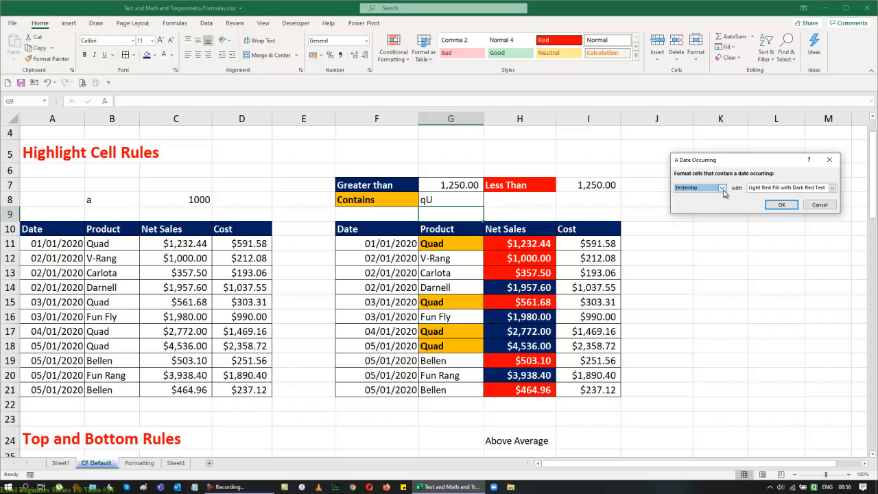
{"action": "left_click", "coordinate": [722, 188]}
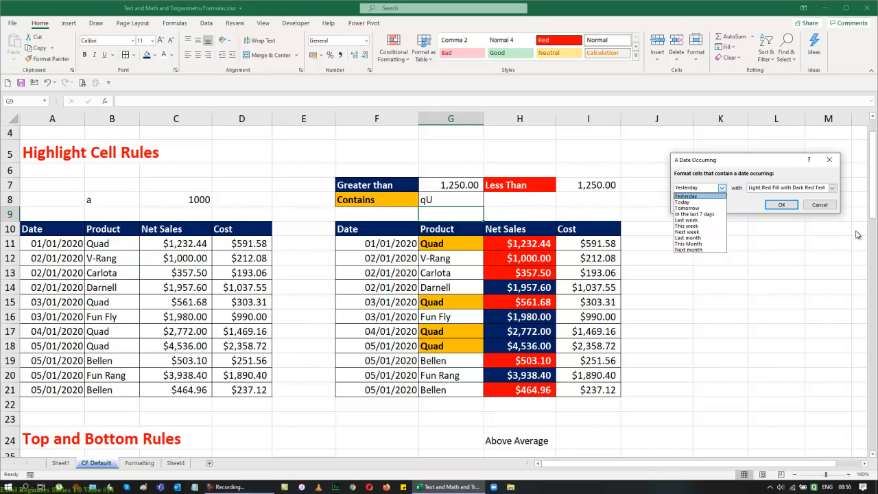
{"action": "left_click", "coordinate": [821, 205]}
{"action": "left_click", "coordinate": [821, 204]}
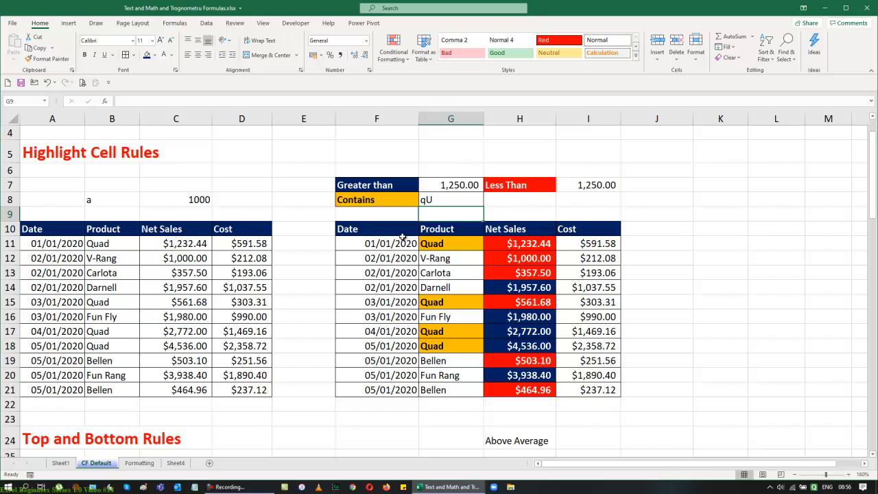
Step: Set the first date in F11 to 19-5-20
{"action": "left_click_drag", "start_coordinate": [396, 245], "coordinate": [388, 391]}
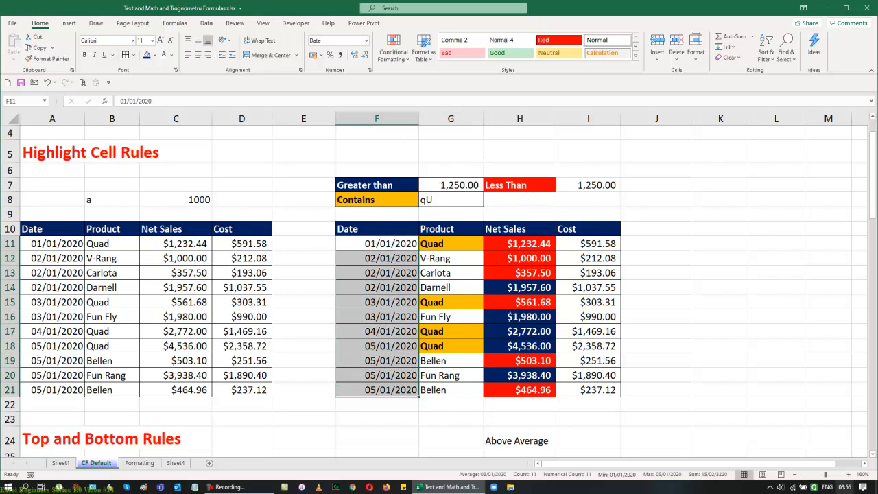
{"action": "mouse_move", "coordinate": [841, 488]}
{"action": "left_click", "coordinate": [388, 245]}
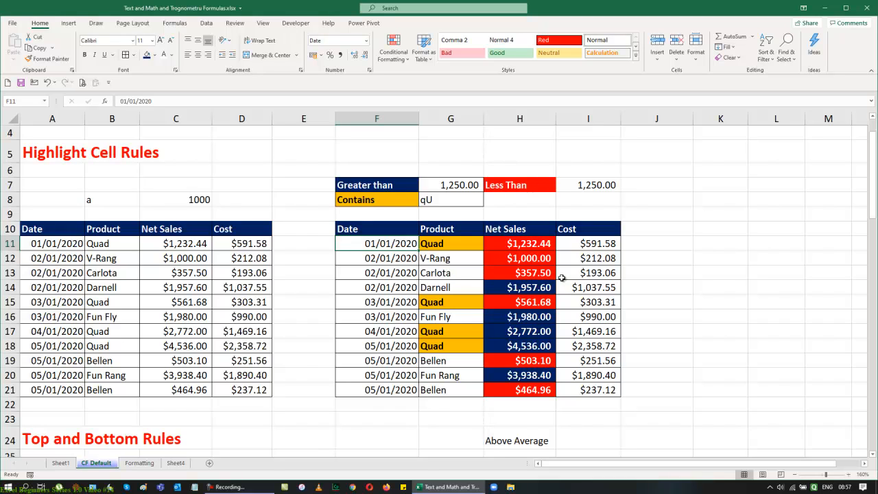
{"action": "type", "text": "19-5-20"}
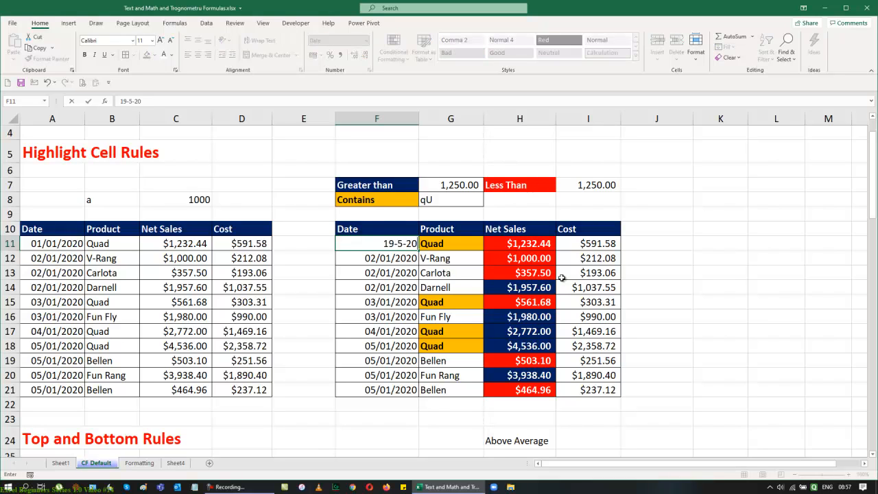
{"action": "key", "text": "Return"}
Step: Fill dates F12:F21 at once with the formula =F11+5 so each date is five days later
{"action": "key", "text": "shift+Down"}
{"action": "key", "text": "shift+Down"}
{"action": "key", "text": "shift+Down"}
{"action": "key", "text": "shift+Down"}
{"action": "key", "text": "shift+Down"}
{"action": "key", "text": "shift+Down"}
{"action": "key", "text": "shift+Down"}
{"action": "key", "text": "shift+Down"}
{"action": "key", "text": "shift+Down"}
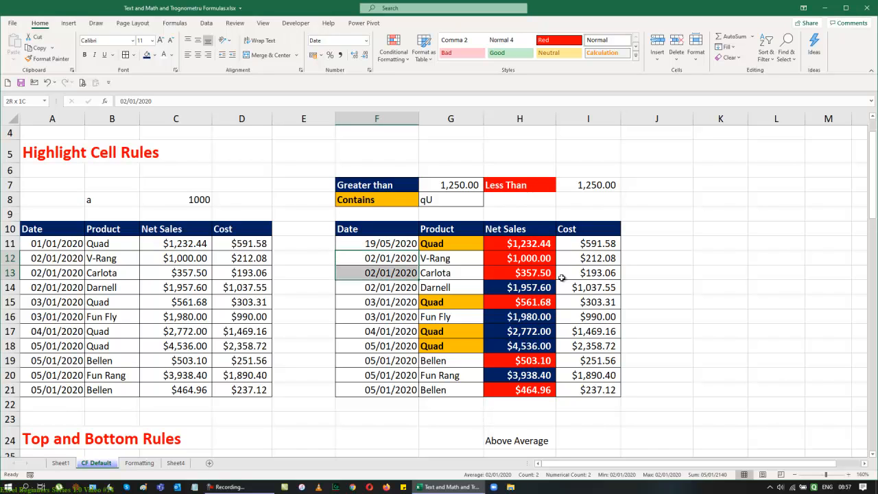
{"action": "type", "text": "="}
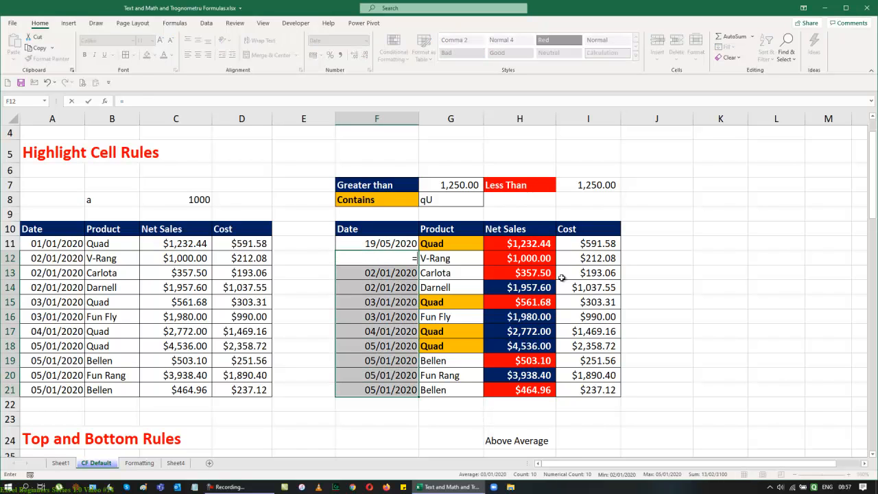
{"action": "key", "text": "Up"}
{"action": "type", "text": "+"}
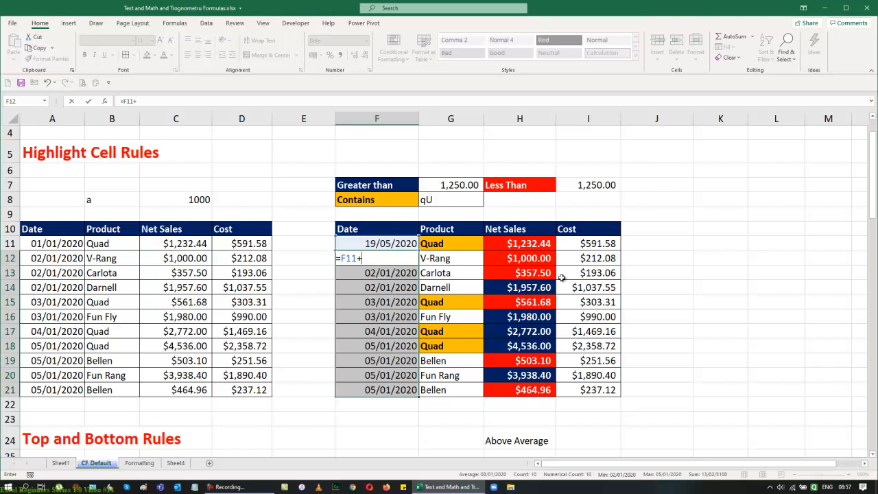
{"action": "type", "text": "5"}
{"action": "key", "text": "ctrl+Return"}
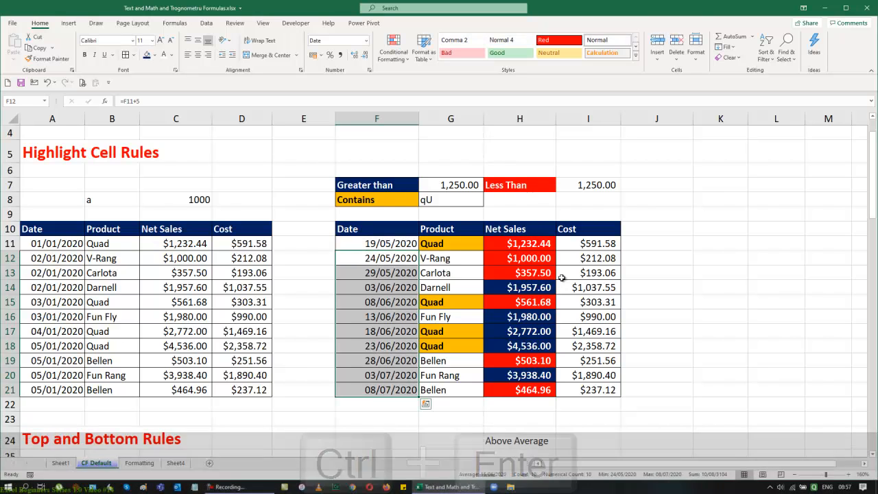
Step: Add an A Date Occurring highlight rule to dates F11:F21 that flags dates in Next month
{"action": "left_click", "coordinate": [823, 287]}
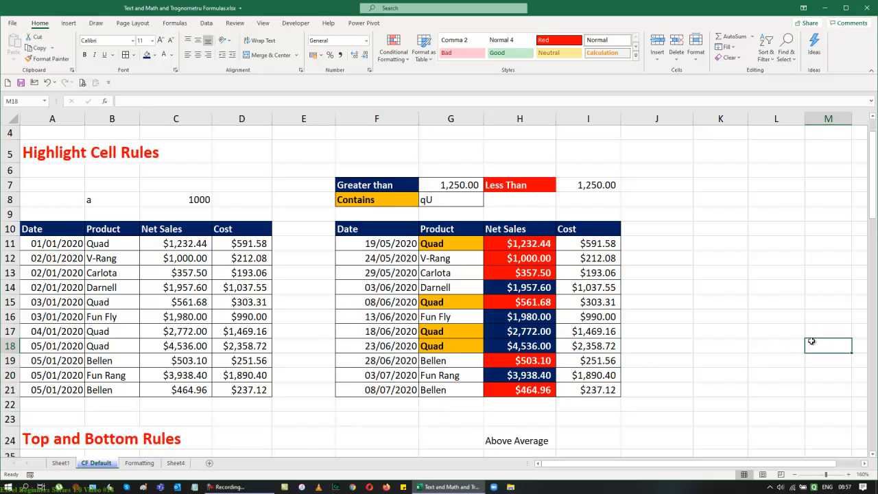
{"action": "left_click", "coordinate": [386, 247]}
{"action": "left_click_drag", "start_coordinate": [386, 245], "coordinate": [385, 390]}
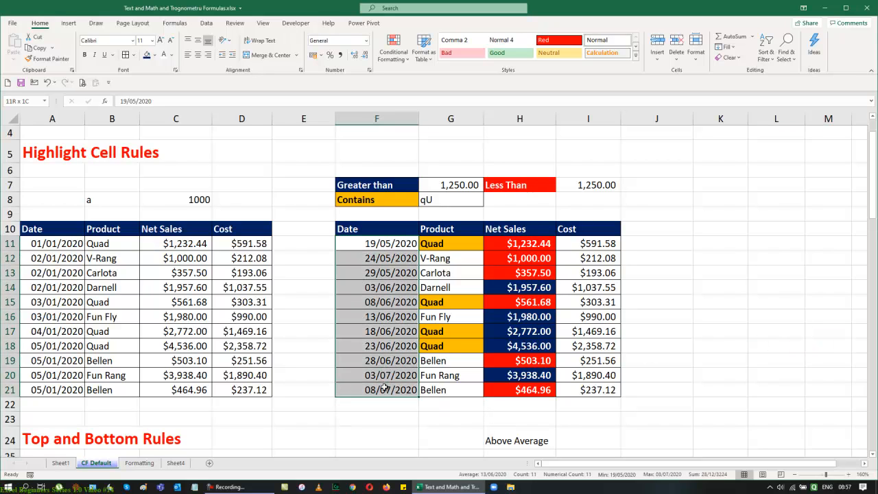
{"action": "left_click", "coordinate": [393, 48]}
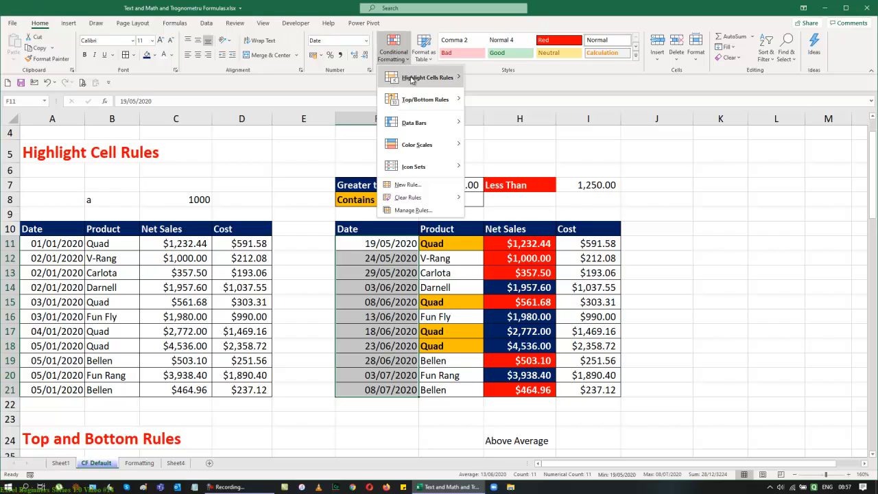
{"action": "mouse_move", "coordinate": [426, 77]}
{"action": "left_click", "coordinate": [514, 187]}
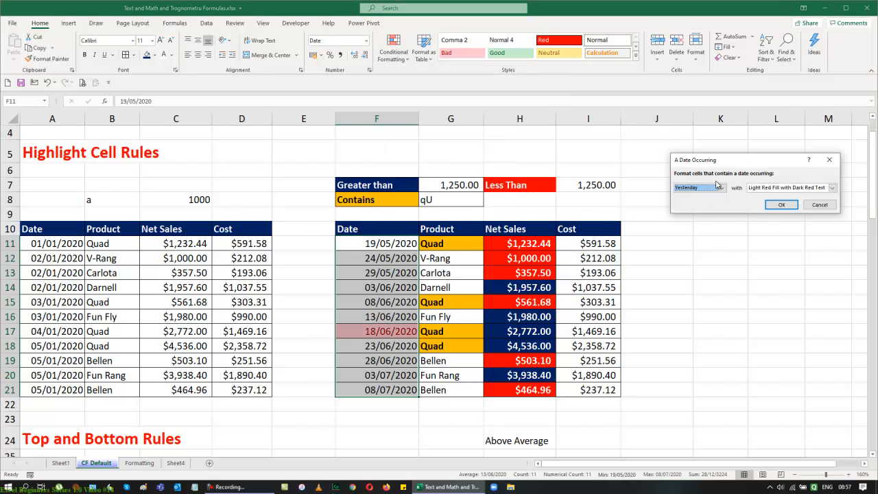
{"action": "left_click", "coordinate": [724, 190]}
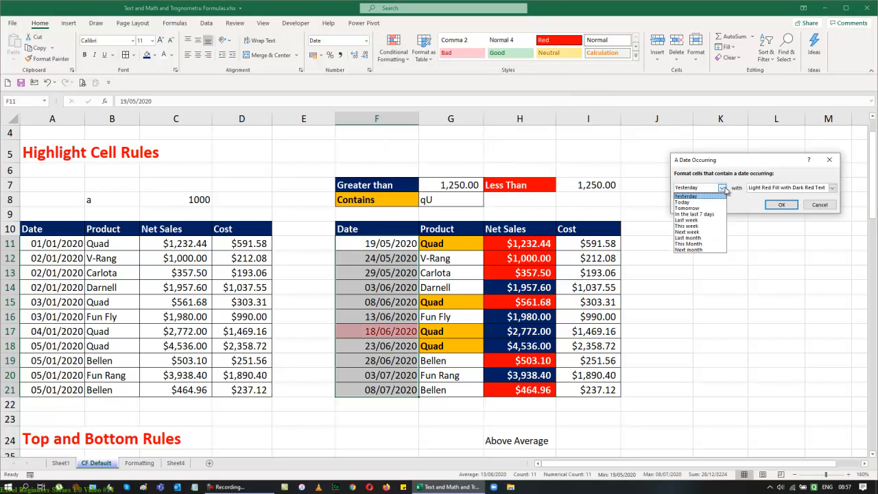
{"action": "left_click", "coordinate": [689, 250]}
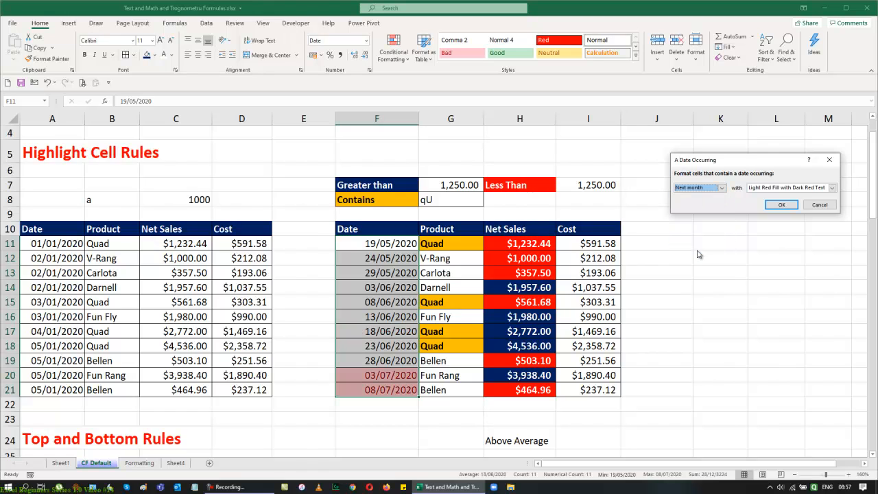
Step: Give the date rule a custom format with an orange fill and bold font, and apply it
{"action": "left_click", "coordinate": [832, 188]}
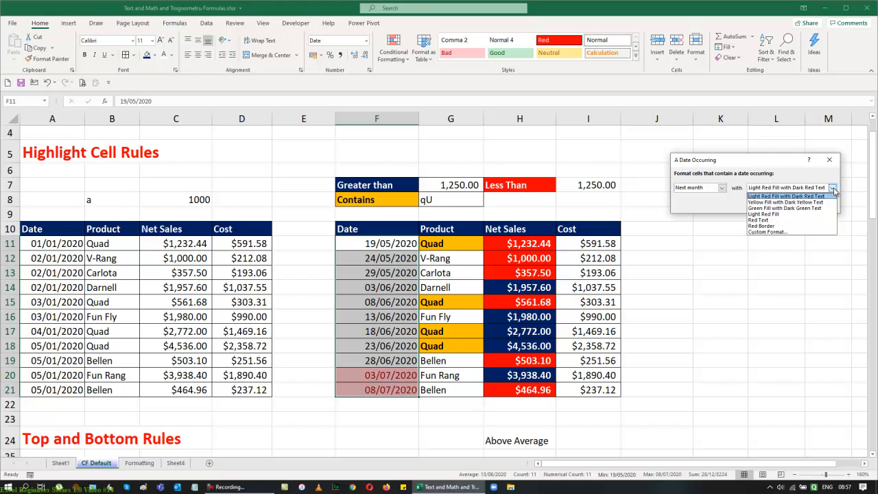
{"action": "left_click", "coordinate": [786, 232]}
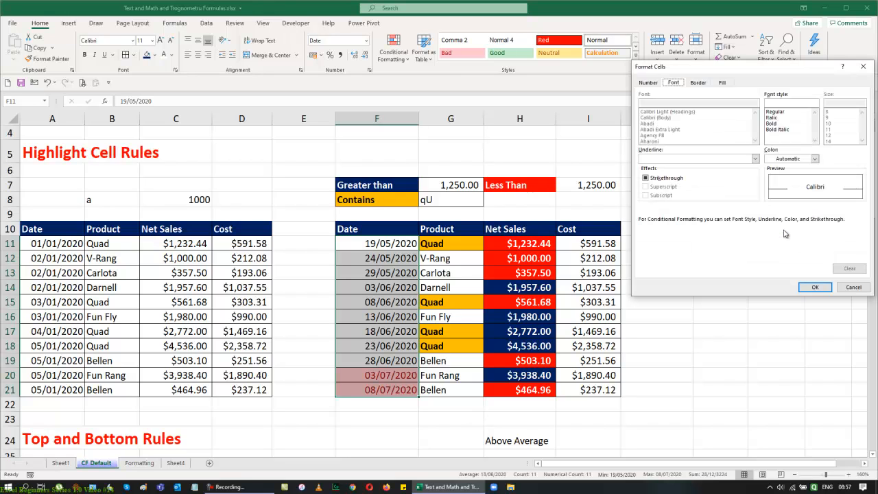
{"action": "left_click", "coordinate": [723, 82]}
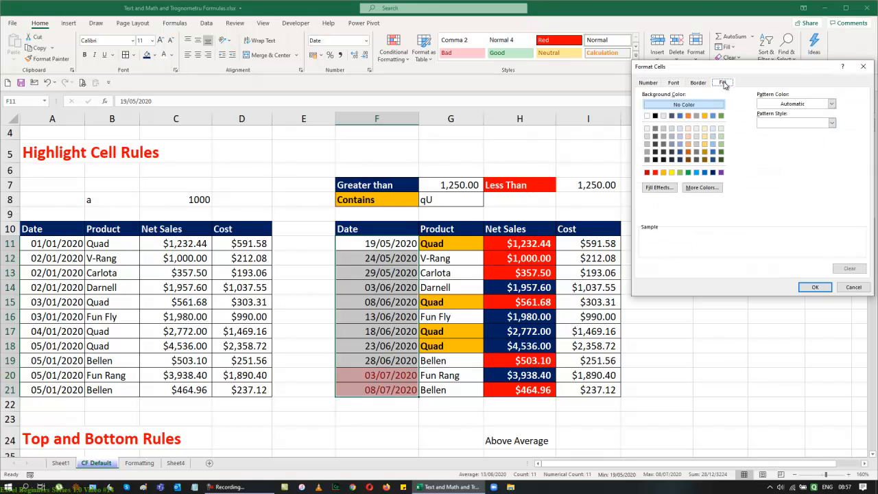
{"action": "left_click", "coordinate": [664, 173]}
{"action": "left_click", "coordinate": [673, 82]}
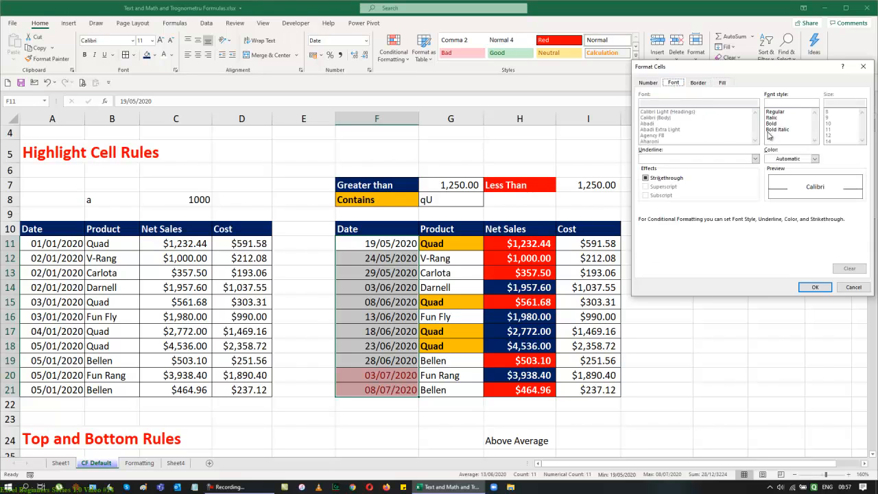
{"action": "left_click", "coordinate": [770, 130]}
{"action": "left_click", "coordinate": [781, 124]}
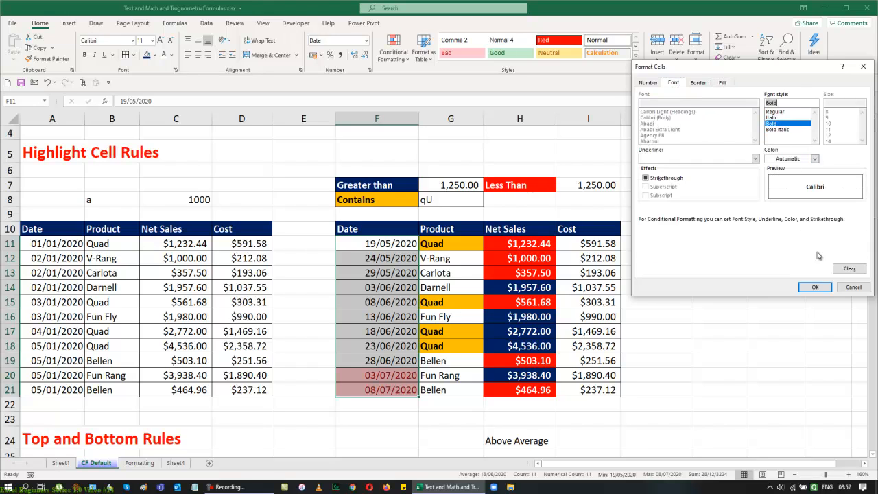
{"action": "left_click", "coordinate": [815, 288]}
{"action": "left_click", "coordinate": [781, 206]}
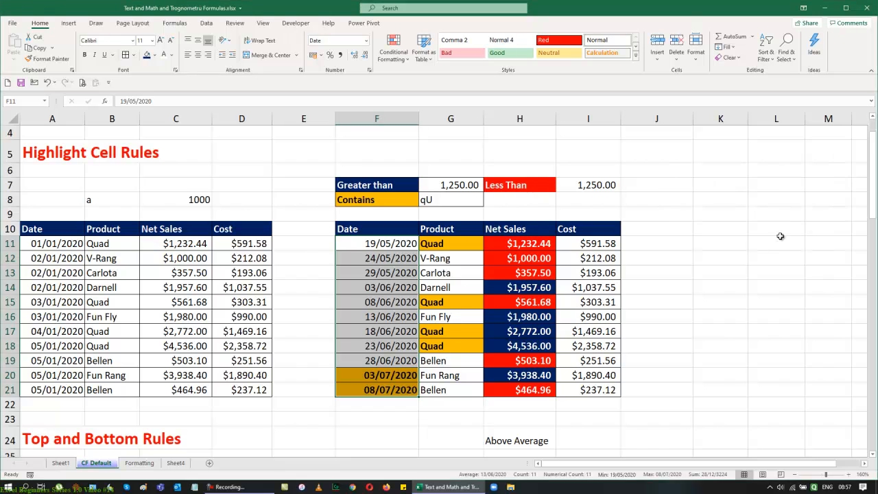
{"action": "left_click", "coordinate": [779, 242]}
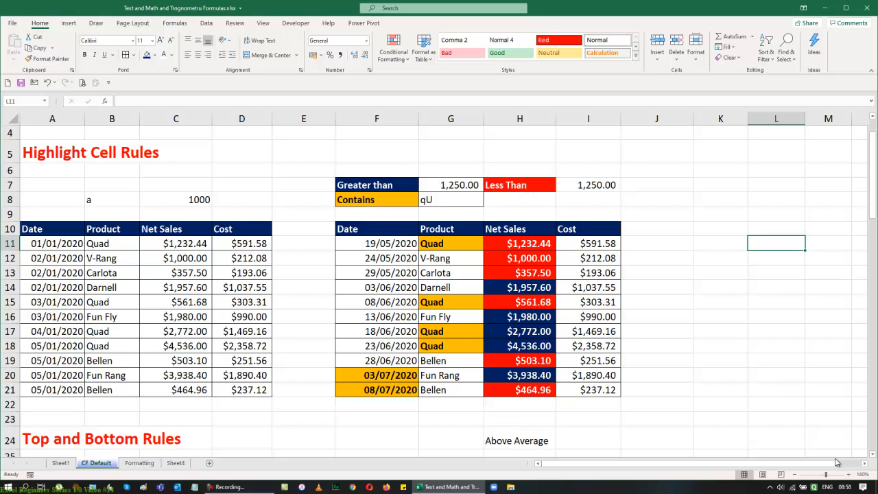
Step: Edit the date rule on F11:F21 in the rules manager so it highlights Last month dates
{"action": "left_click_drag", "start_coordinate": [385, 244], "coordinate": [396, 391]}
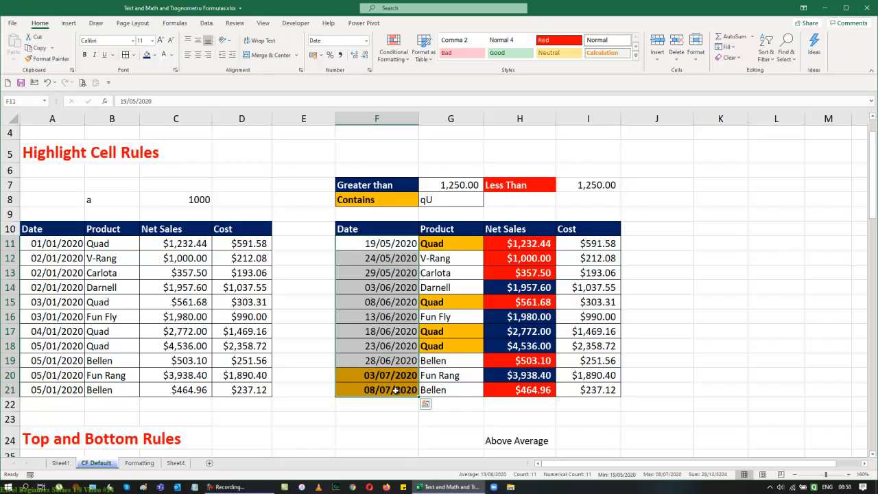
{"action": "left_click", "coordinate": [397, 51]}
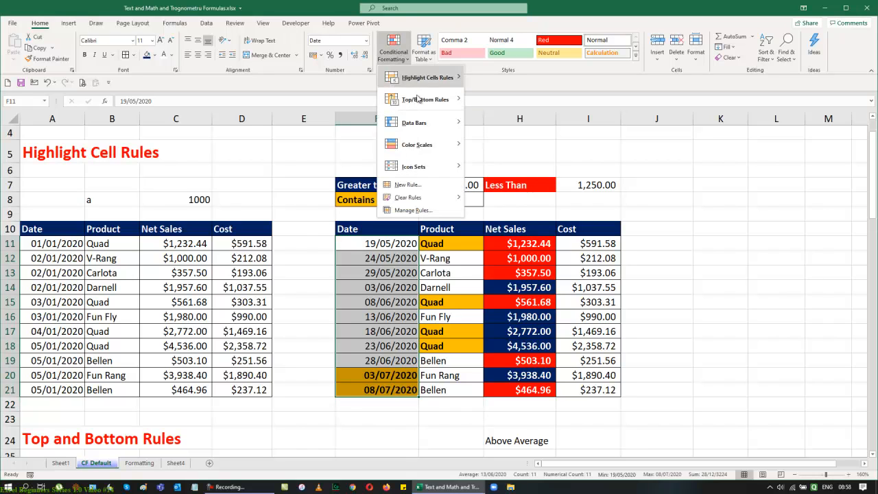
{"action": "left_click", "coordinate": [426, 212]}
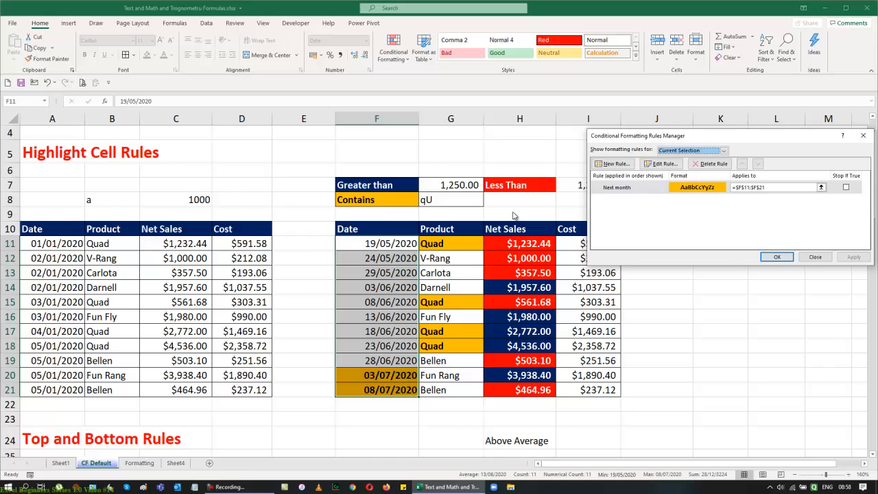
{"action": "left_click", "coordinate": [662, 165]}
{"action": "left_click", "coordinate": [759, 224]}
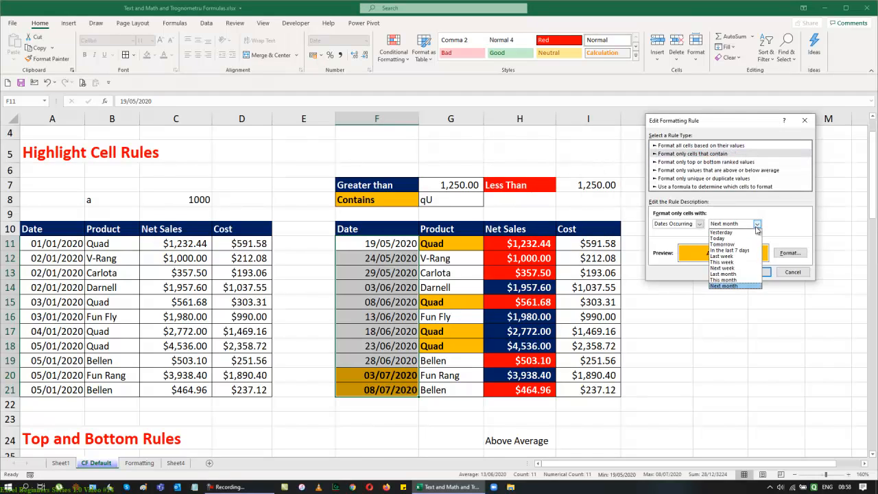
{"action": "left_click", "coordinate": [743, 275]}
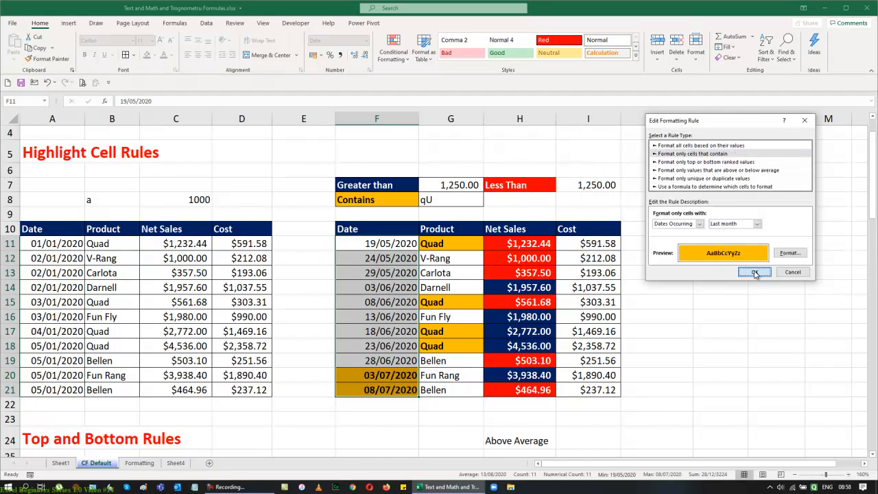
{"action": "left_click", "coordinate": [754, 273]}
{"action": "left_click", "coordinate": [850, 258]}
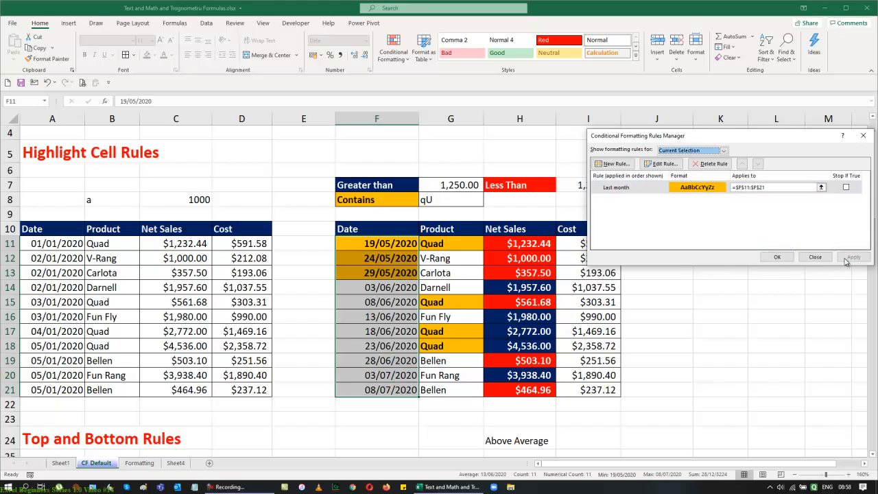
{"action": "left_click", "coordinate": [775, 257]}
{"action": "left_click", "coordinate": [774, 257]}
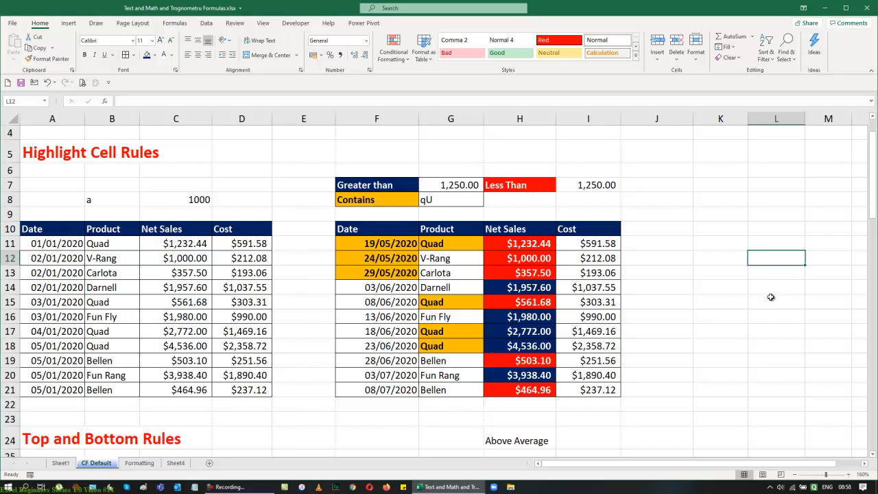
Step: Browse the Conditional Formatting menu's rule categories and their submenus
{"action": "left_click", "coordinate": [393, 48]}
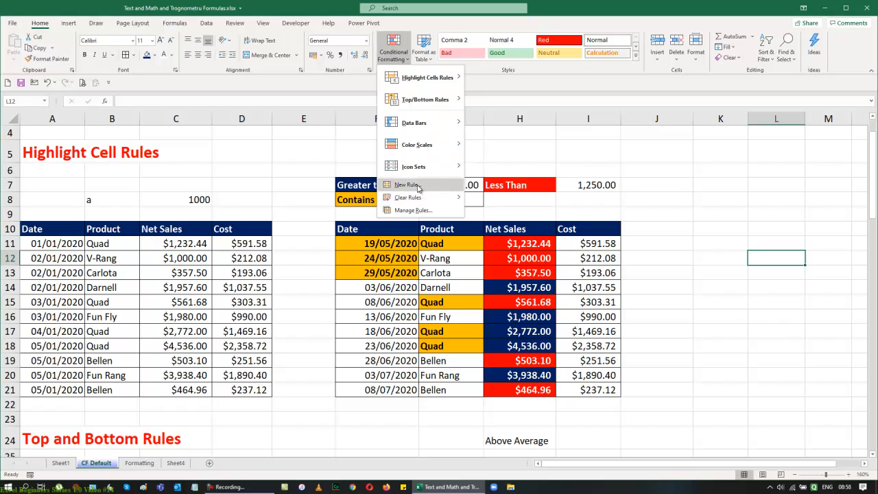
{"action": "mouse_move", "coordinate": [426, 77]}
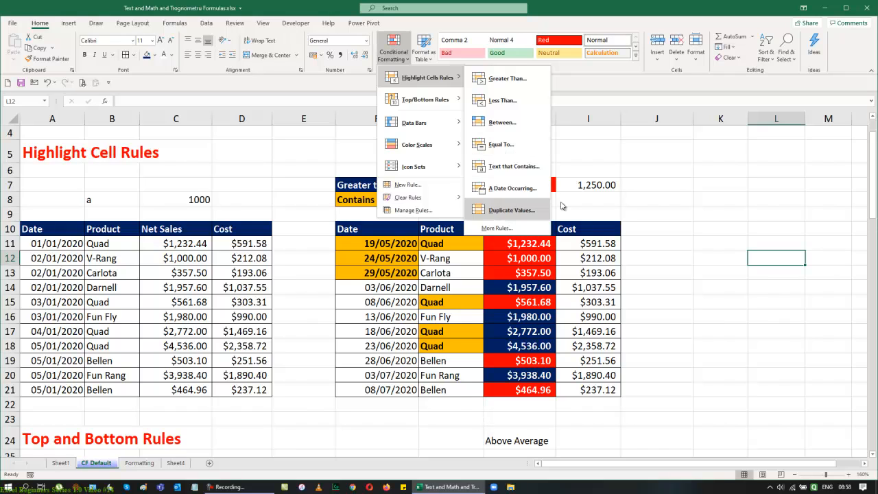
{"action": "left_click", "coordinate": [707, 190]}
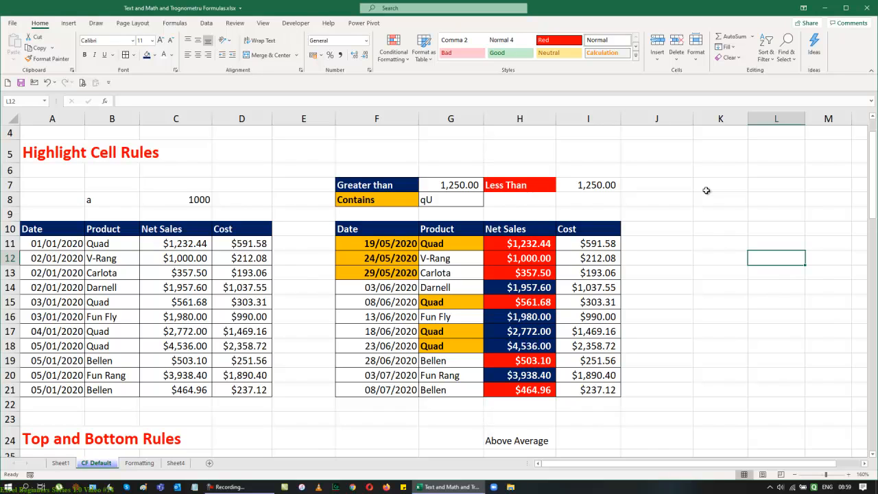
{"action": "left_click", "coordinate": [381, 47]}
{"action": "mouse_move", "coordinate": [415, 78]}
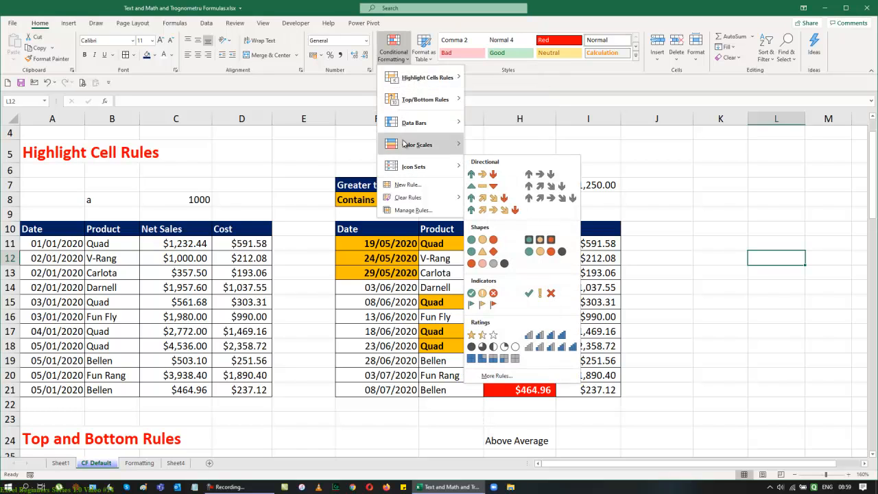
{"action": "mouse_move", "coordinate": [406, 103]}
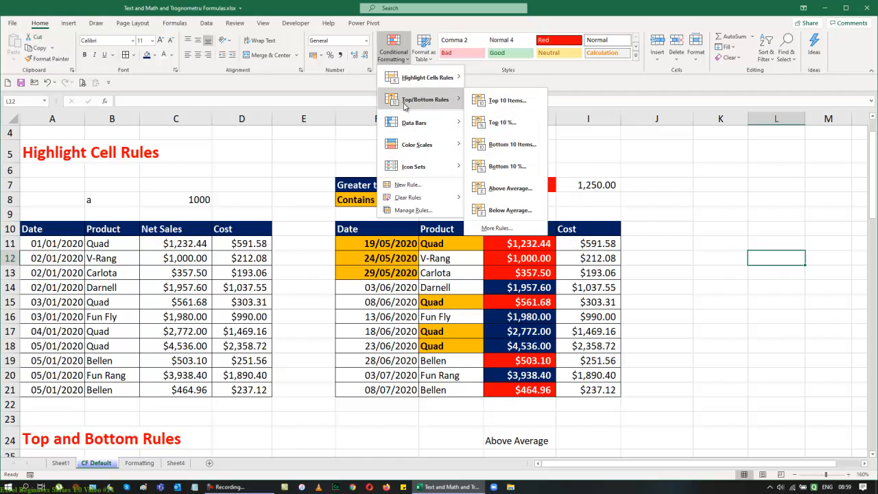
{"action": "left_click", "coordinate": [753, 188]}
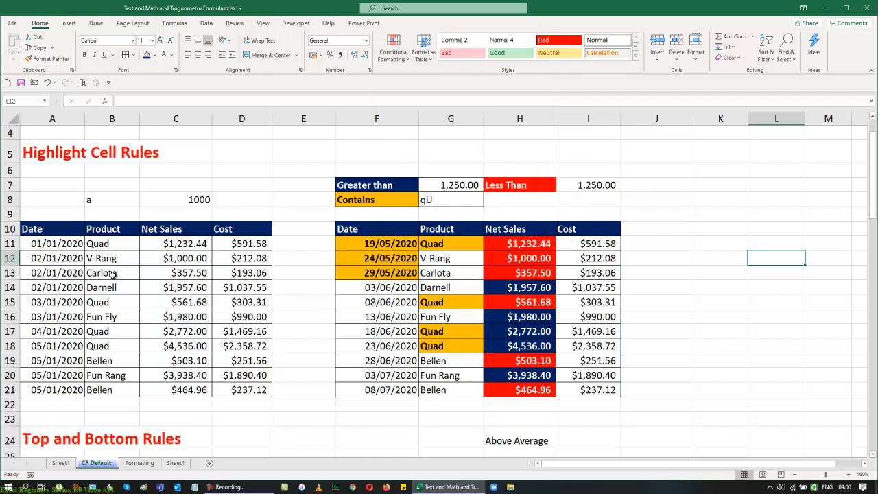
Step: Add a Duplicate Values rule to products B11:B21, switching it to highlight Unique values
{"action": "left_click_drag", "start_coordinate": [110, 249], "coordinate": [108, 389]}
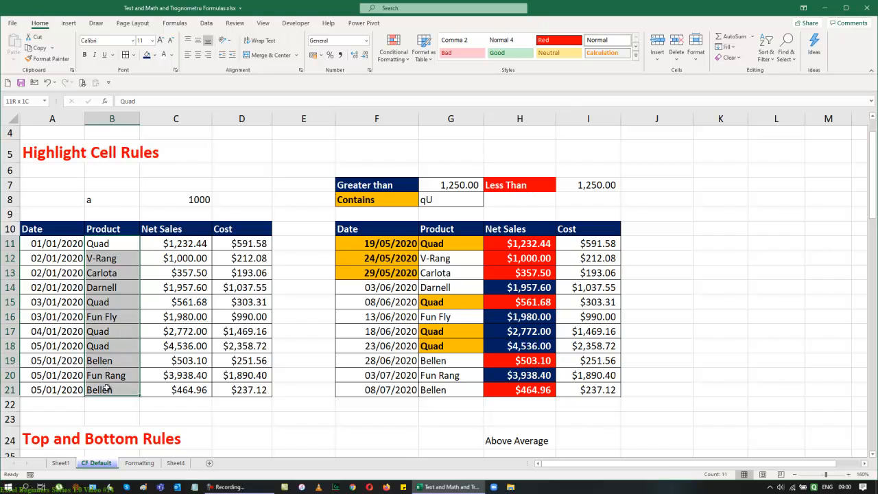
{"action": "left_click", "coordinate": [398, 54]}
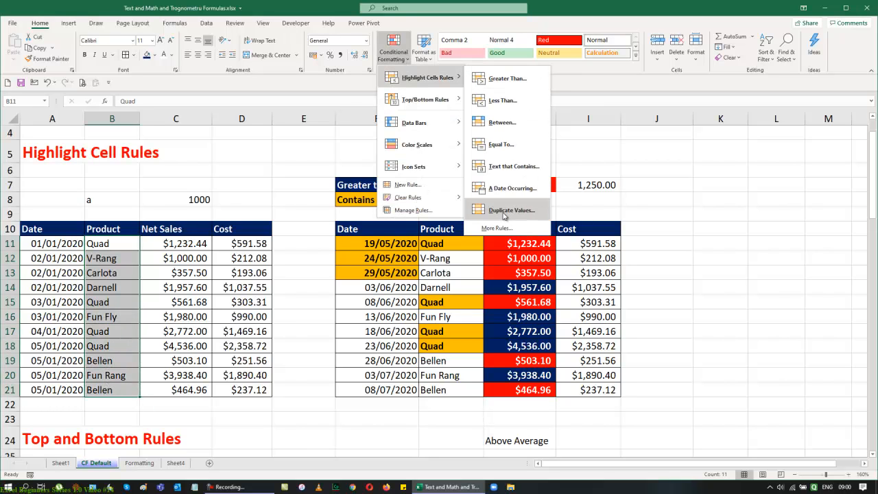
{"action": "left_click", "coordinate": [505, 211]}
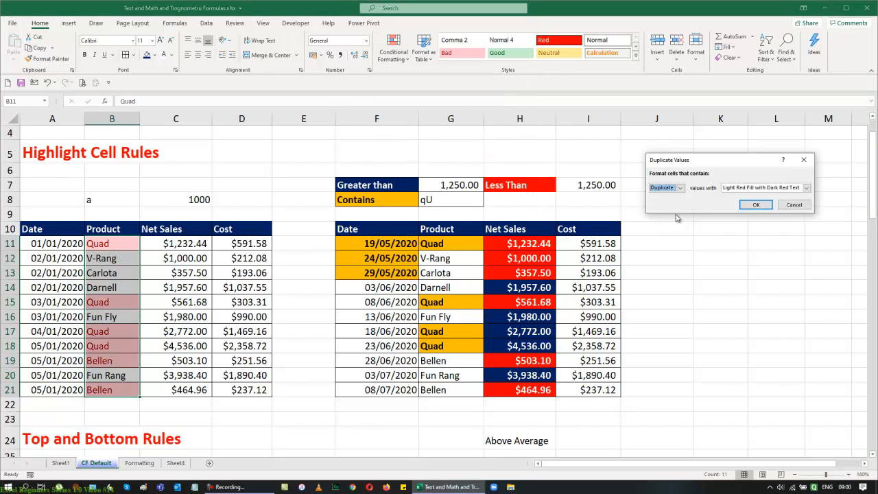
{"action": "left_click_drag", "start_coordinate": [692, 161], "coordinate": [726, 159]}
{"action": "left_click", "coordinate": [714, 184]}
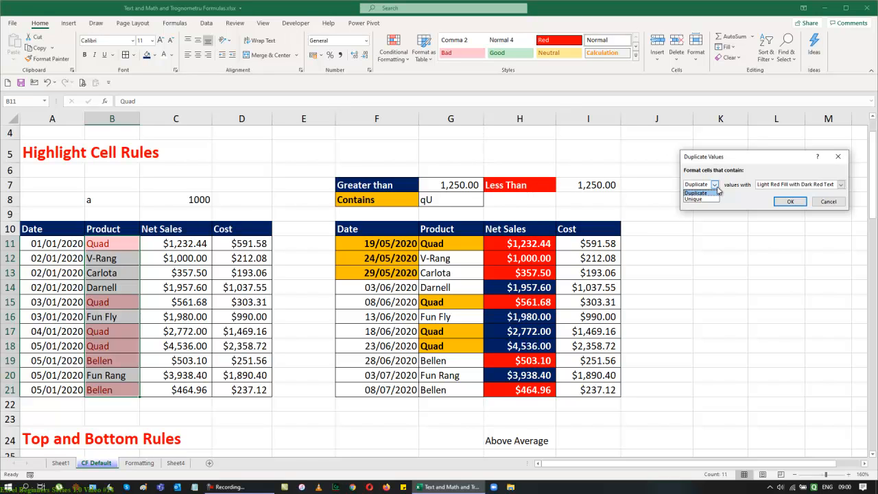
{"action": "left_click", "coordinate": [698, 199]}
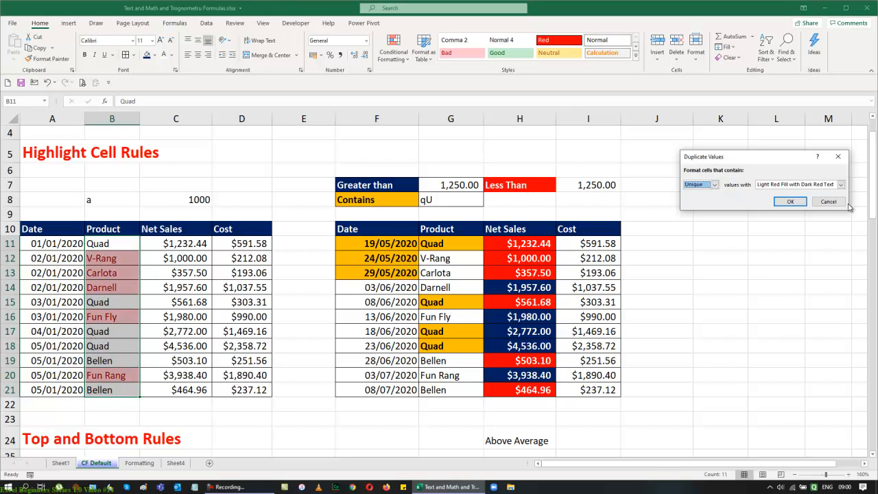
Step: Give the Unique values rule a custom format with an orange fill and bold font, and apply it
{"action": "left_click", "coordinate": [838, 185]}
{"action": "left_click", "coordinate": [793, 235]}
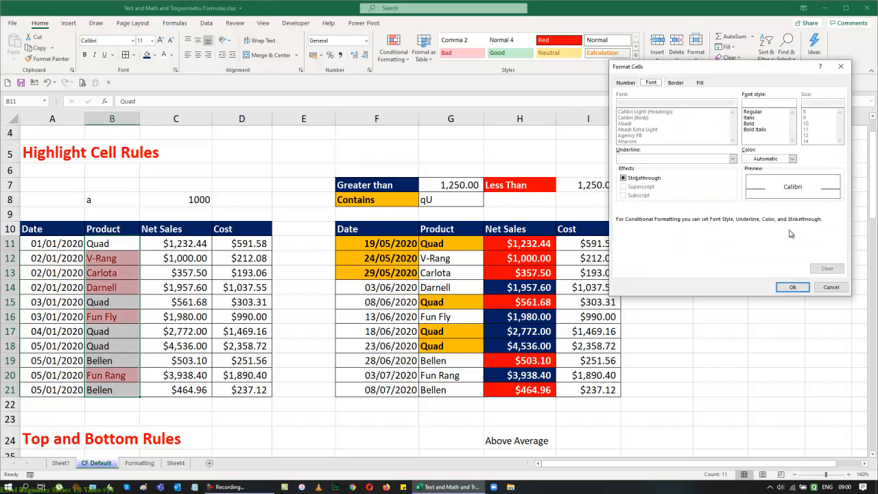
{"action": "left_click", "coordinate": [705, 82]}
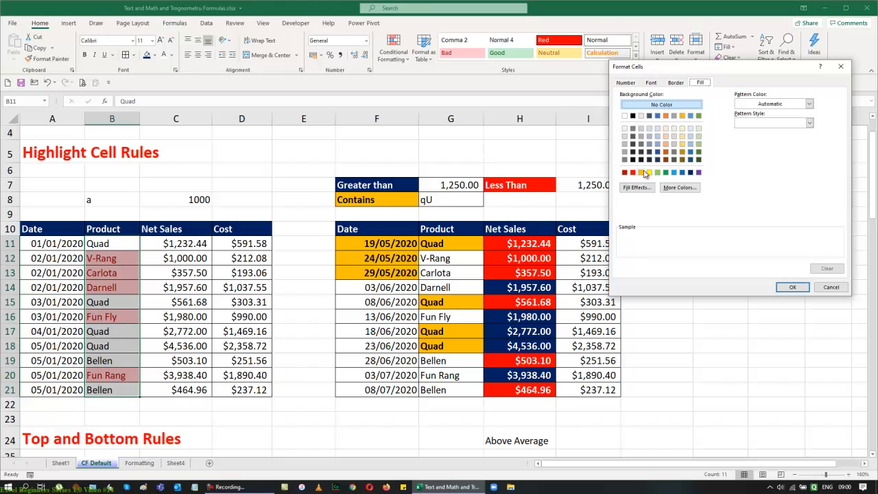
{"action": "left_click", "coordinate": [642, 172]}
{"action": "left_click", "coordinate": [651, 82]}
{"action": "left_click", "coordinate": [750, 124]}
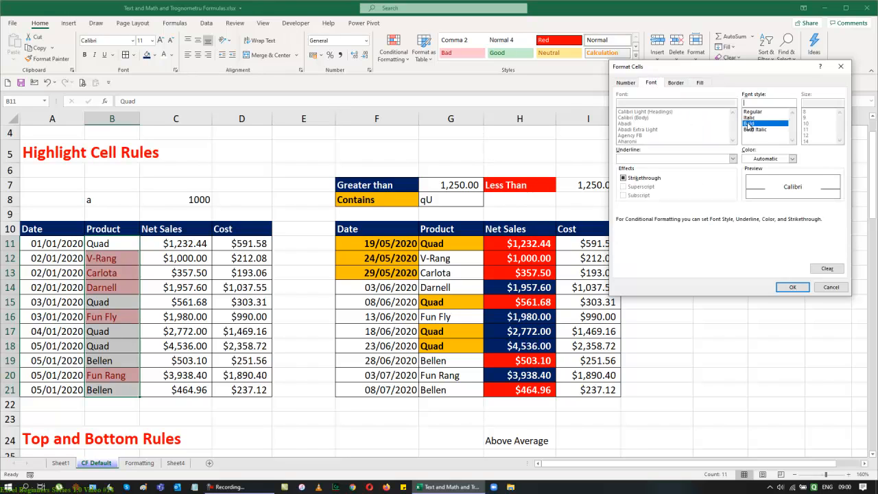
{"action": "left_click", "coordinate": [792, 287]}
{"action": "left_click", "coordinate": [789, 202]}
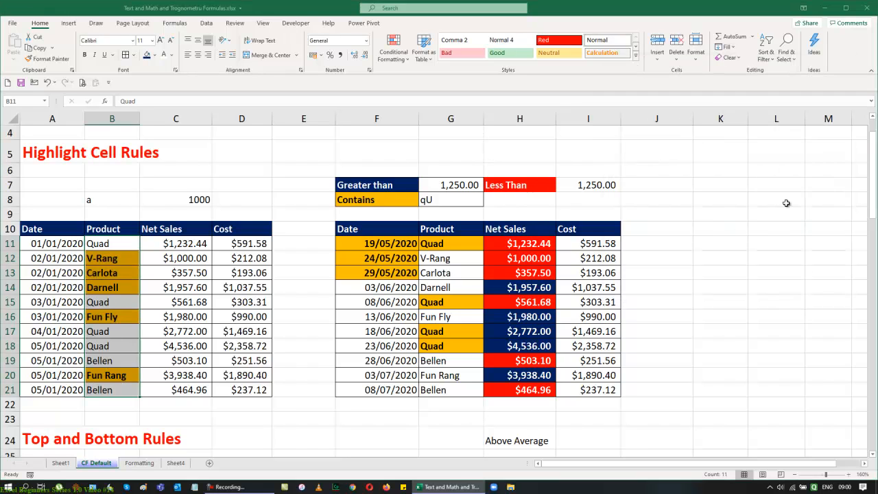
Step: Review the highlighted sales tables and the Top and Bottom Rules section further down the sheet
{"action": "left_click", "coordinate": [827, 283]}
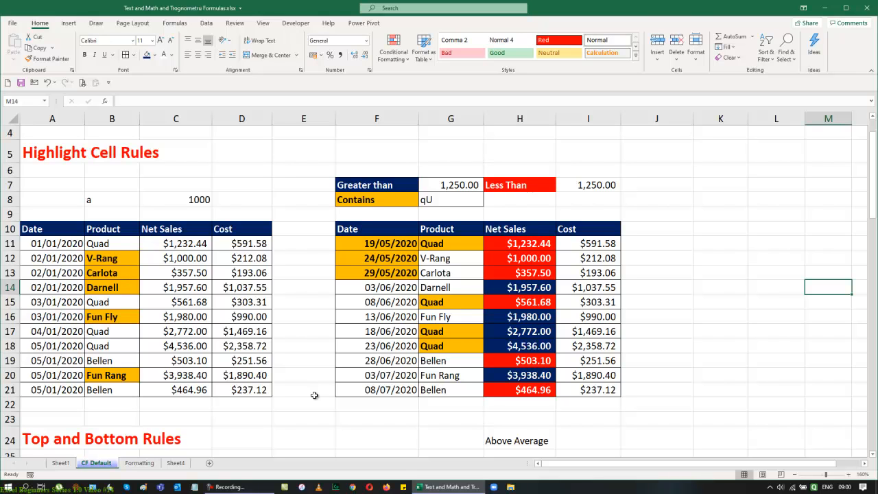
{"action": "scroll", "coordinate": [657, 382], "scroll_direction": "down", "scroll_amount": 5}
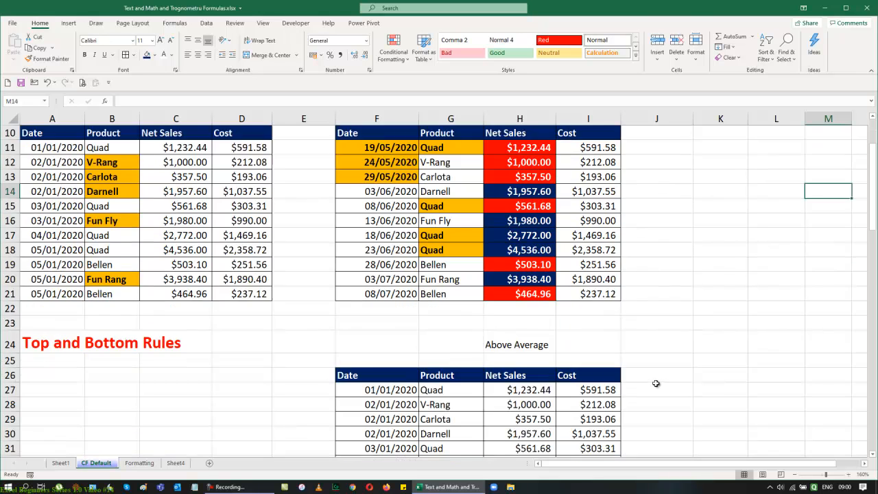
{"action": "scroll", "coordinate": [657, 382], "scroll_direction": "down", "scroll_amount": 1}
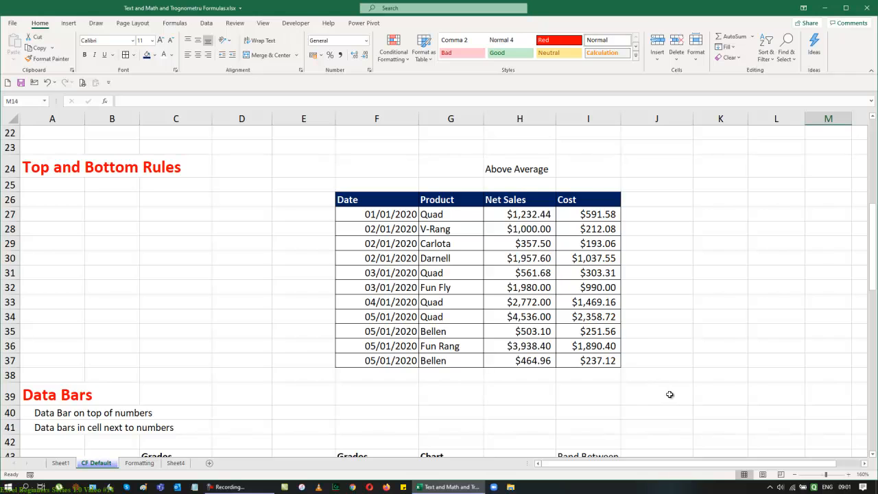
{"action": "scroll", "coordinate": [659, 384], "scroll_direction": "up", "scroll_amount": 7}
{"action": "scroll", "coordinate": [672, 397], "scroll_direction": "down", "scroll_amount": 2}
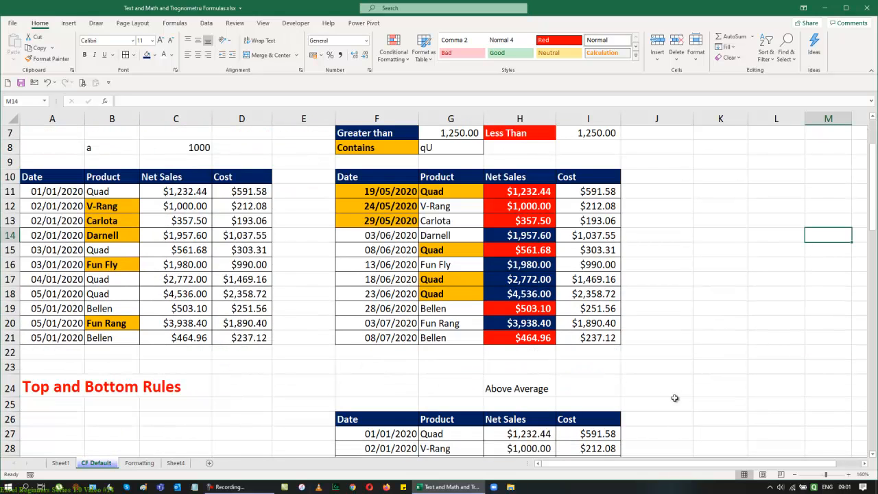
{"action": "scroll", "coordinate": [675, 397], "scroll_direction": "up", "scroll_amount": 2}
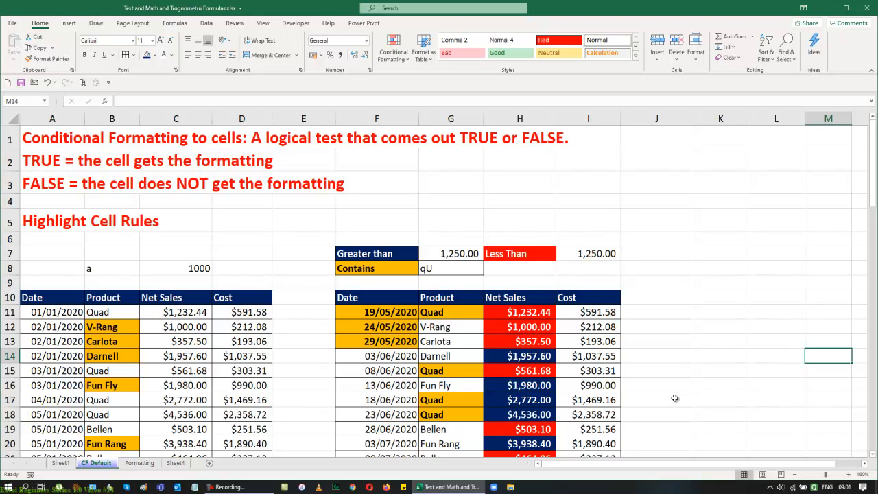
Step: Save the workbook under the new file name Formatting as an Excel Workbook
{"action": "key", "text": "F12"}
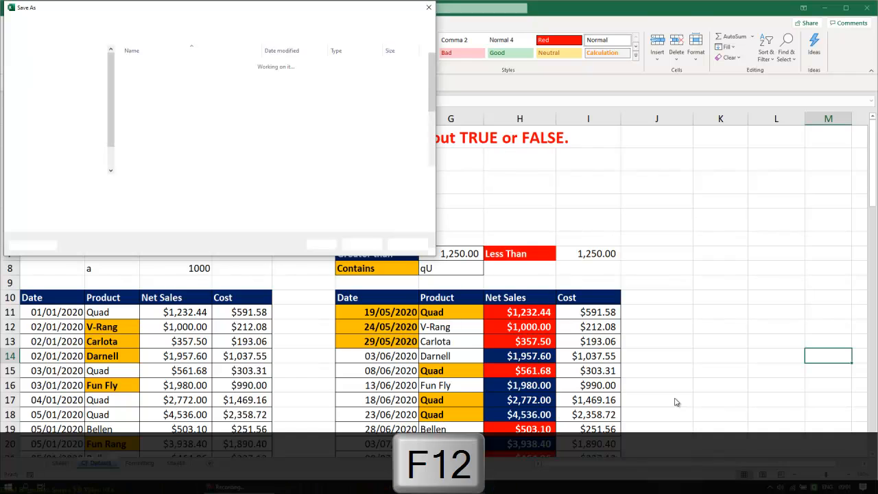
{"action": "type", "text": "F"}
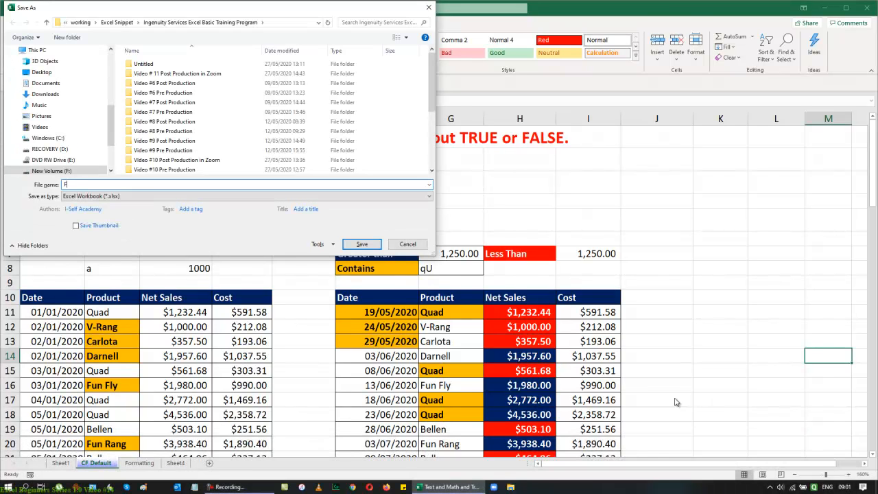
{"action": "type", "text": "ormt"}
{"action": "type", "text": "tting.xlsx"}
{"action": "left_click", "coordinate": [363, 245]}
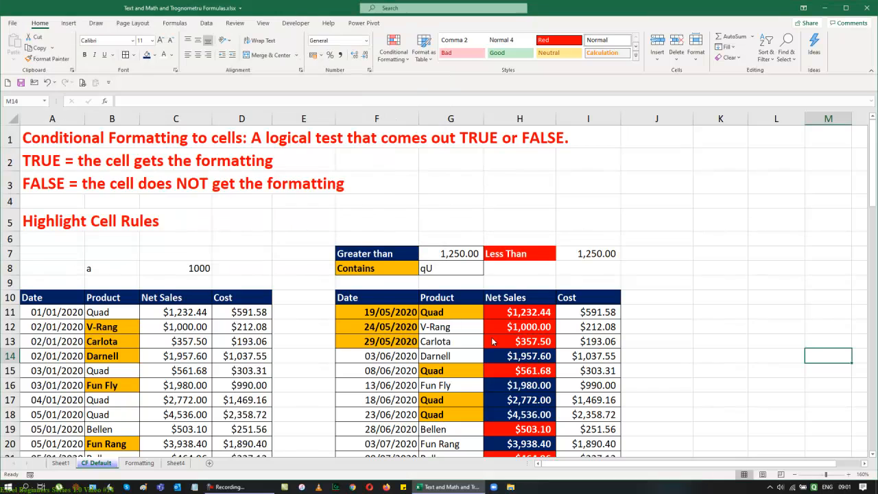